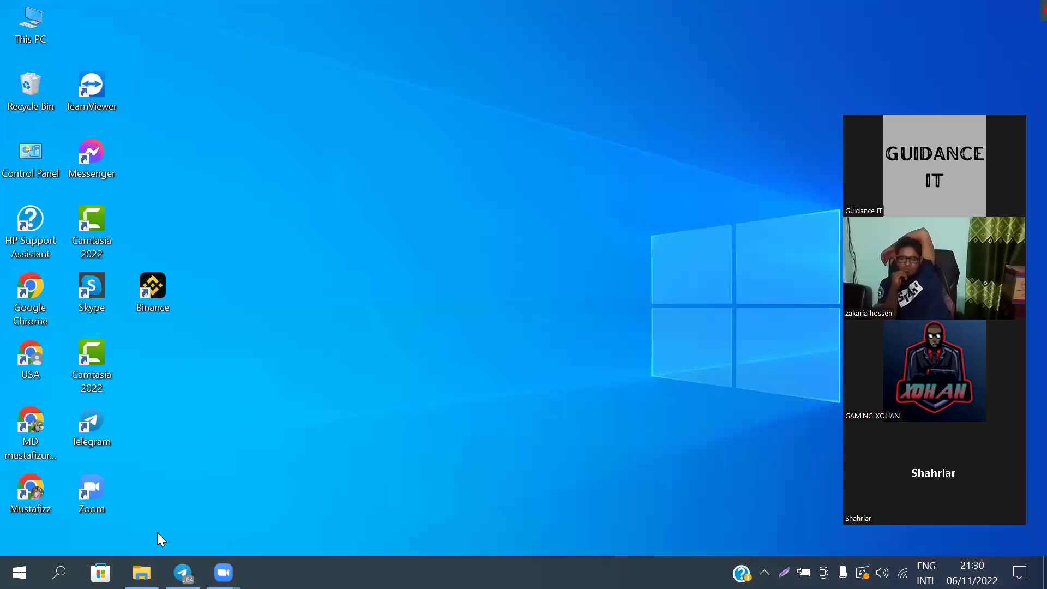
Open Chrome with the saved profile shortcut and go to sites.google.com
double_click(30, 426)
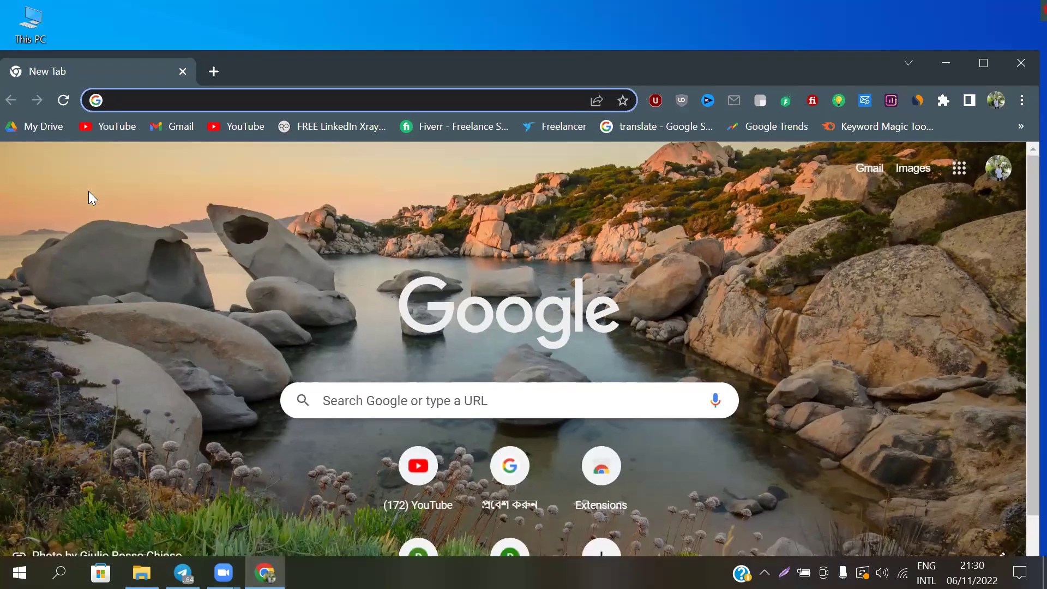
click(358, 403)
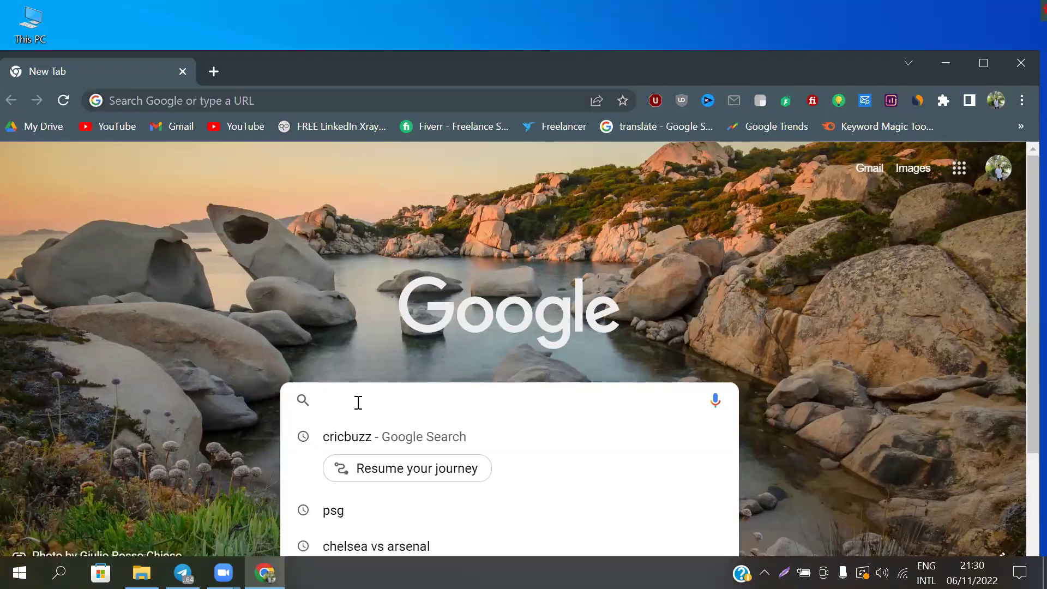
text(sites)
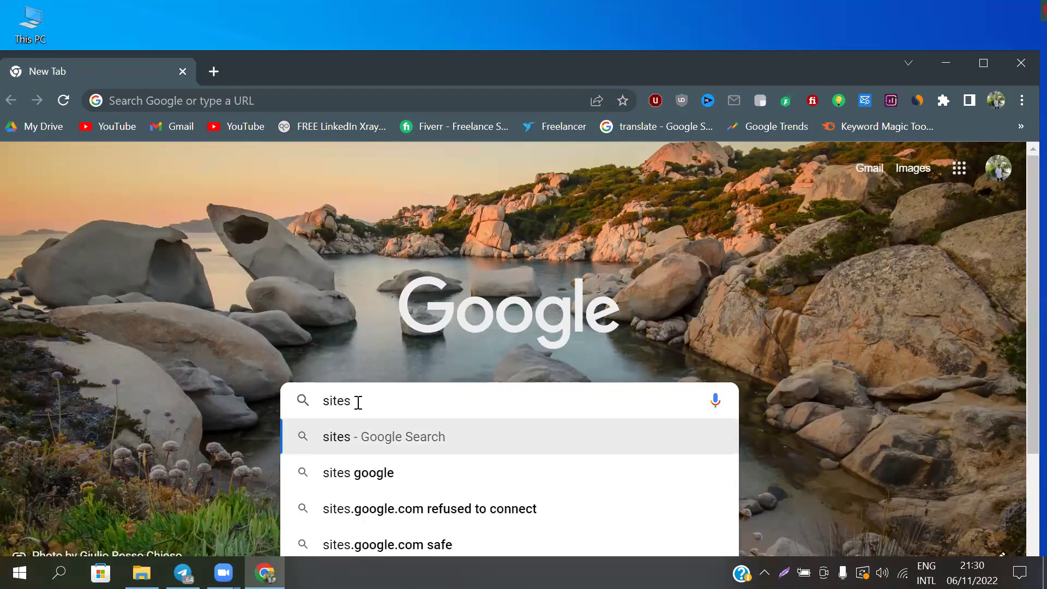
text(.g)
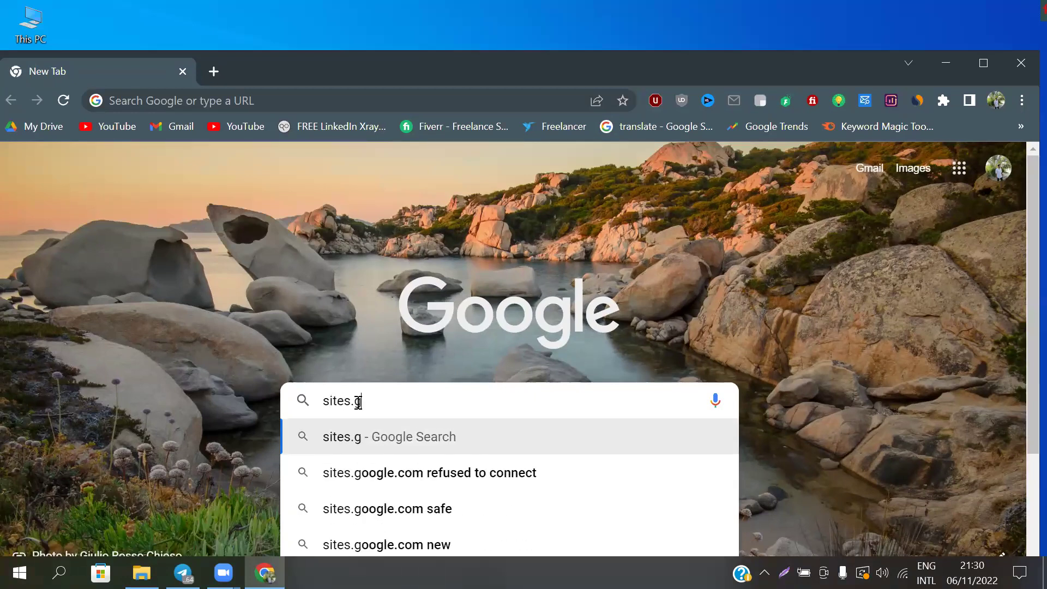
text(oogle.c)
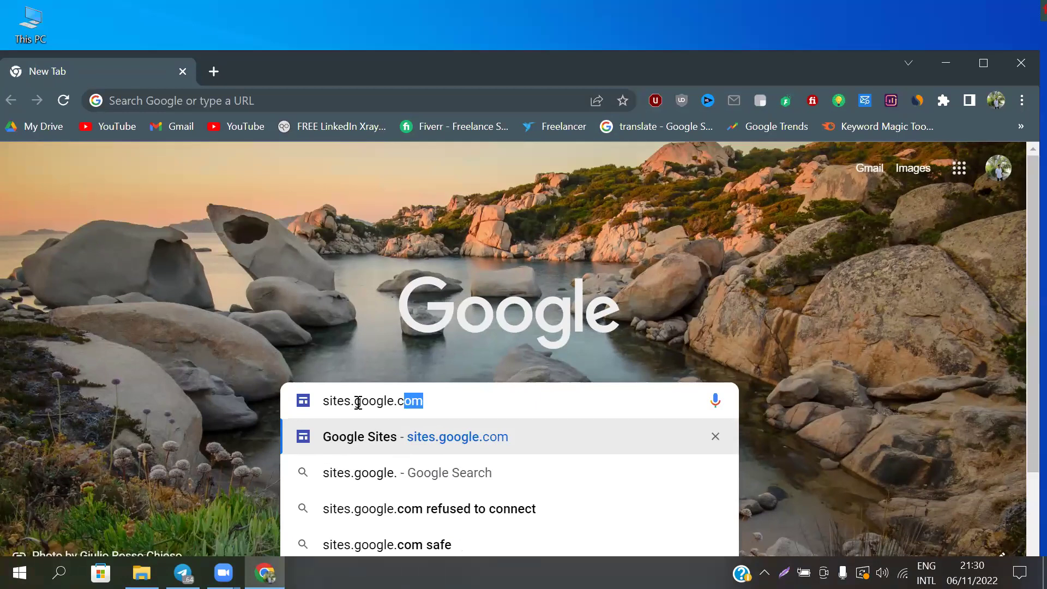
text(om)
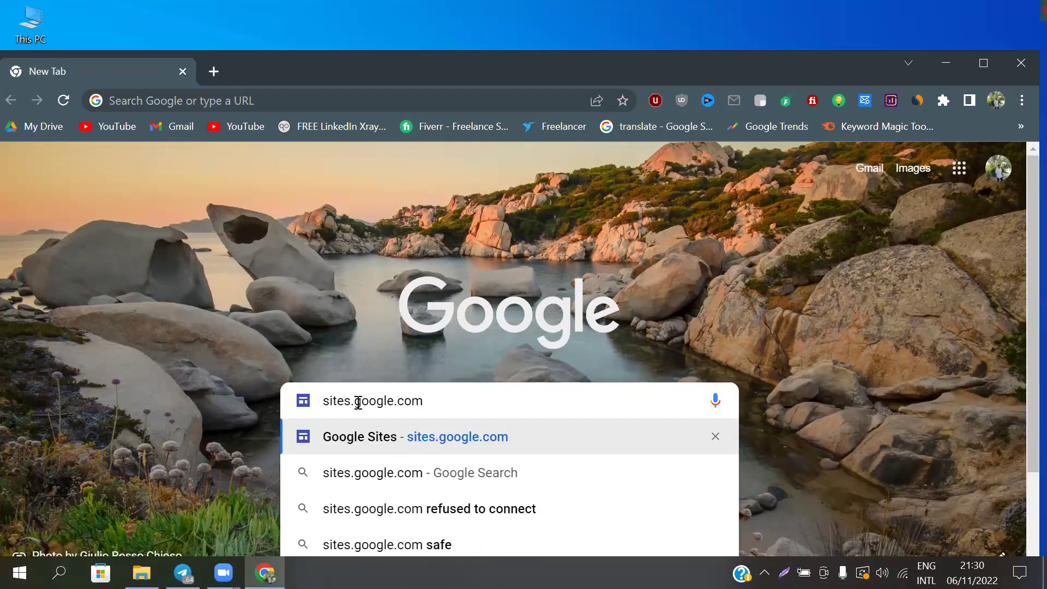
key(Return)
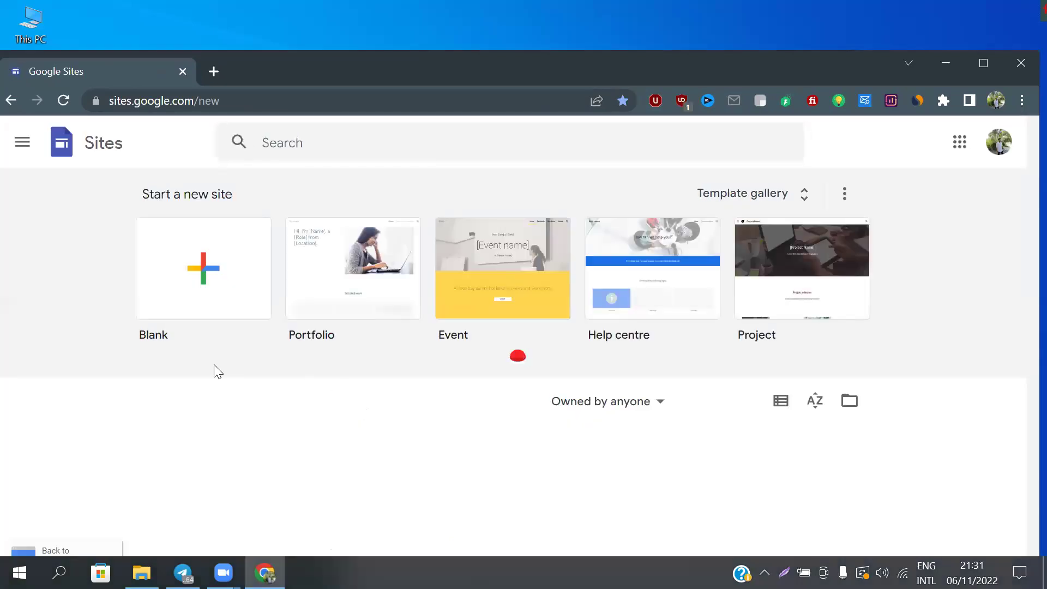
Create a new blank site
scroll(88, 182, down, 2)
scroll(86, 187, up, 2)
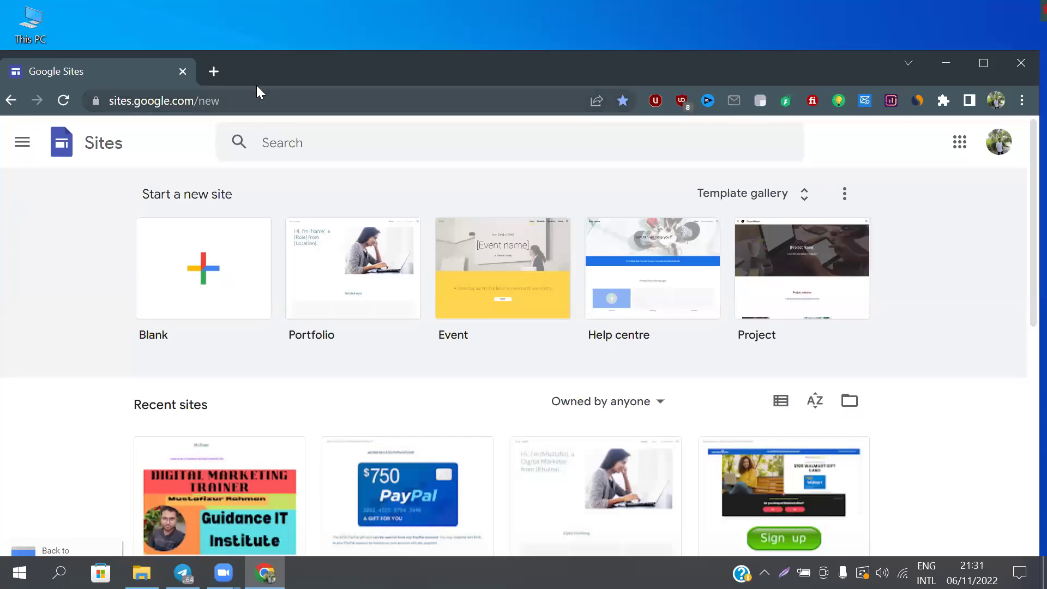
click(206, 266)
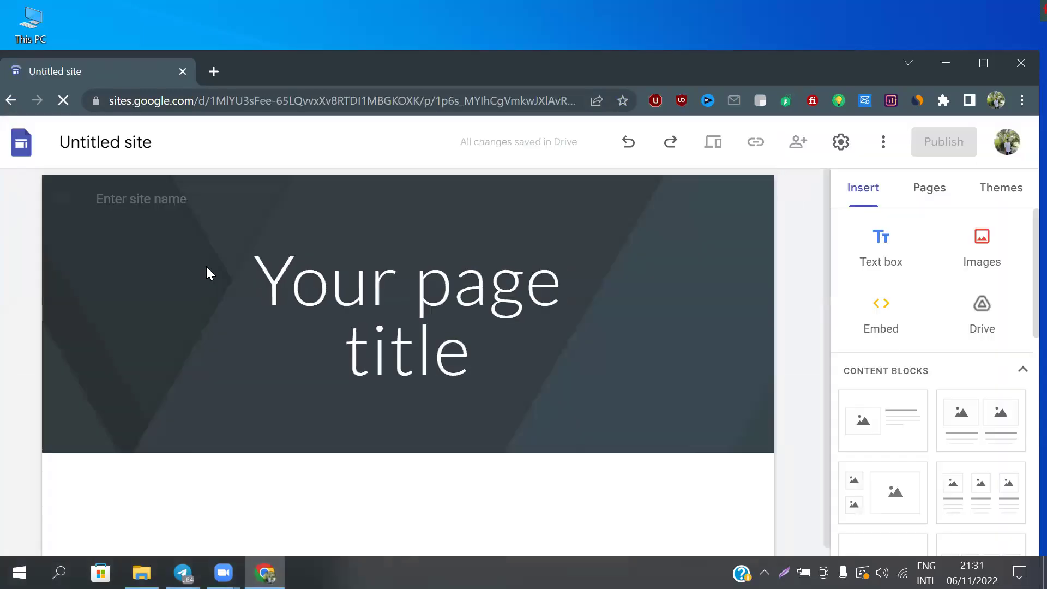
Delete the header section with the page title from the untitled site
click(207, 271)
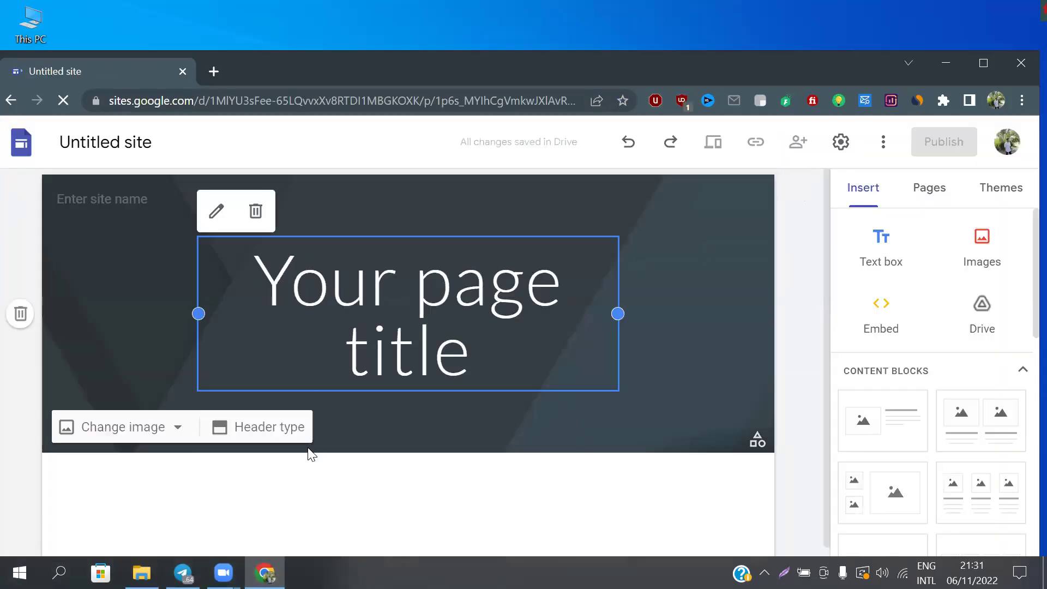
scroll(307, 445, down, 1)
scroll(370, 477, up, 1)
scroll(369, 478, down, 1)
scroll(369, 477, up, 1)
scroll(281, 440, down, 1)
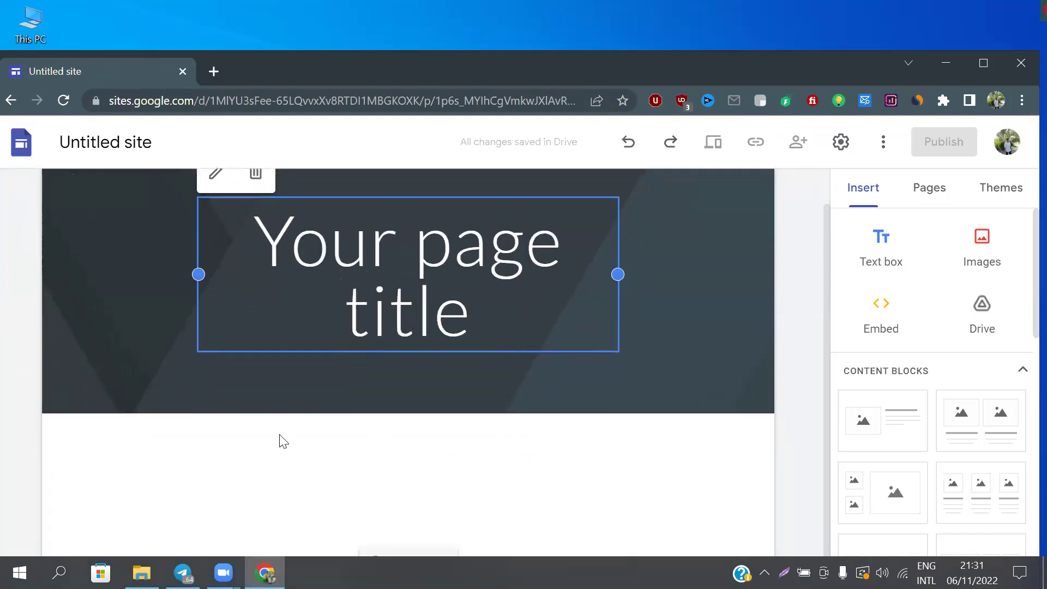
scroll(109, 338, up, 1)
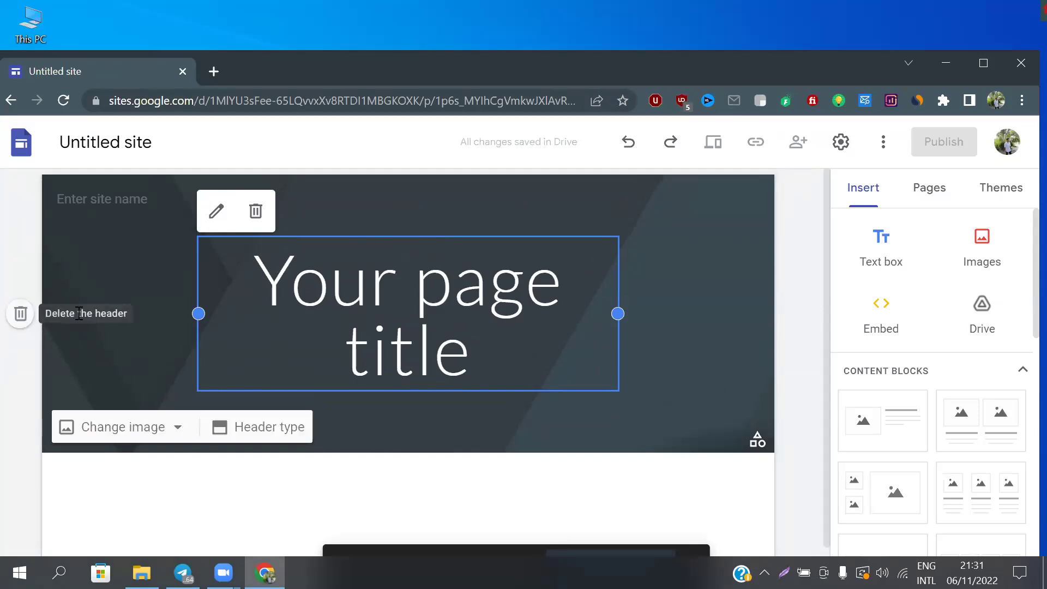
click(21, 313)
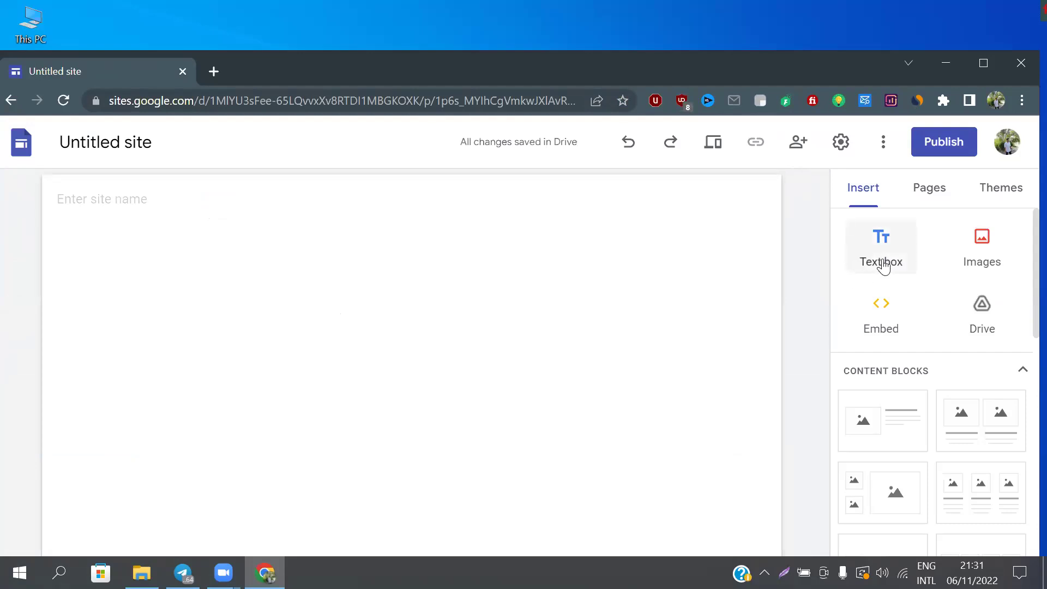
Insert a text box on the empty page
click(883, 265)
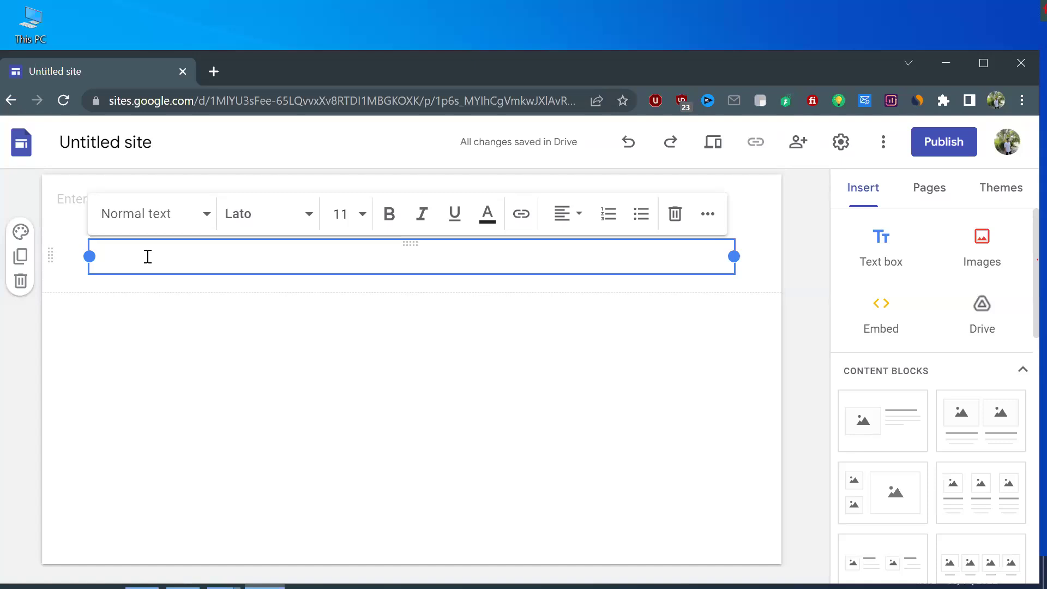
text(M)
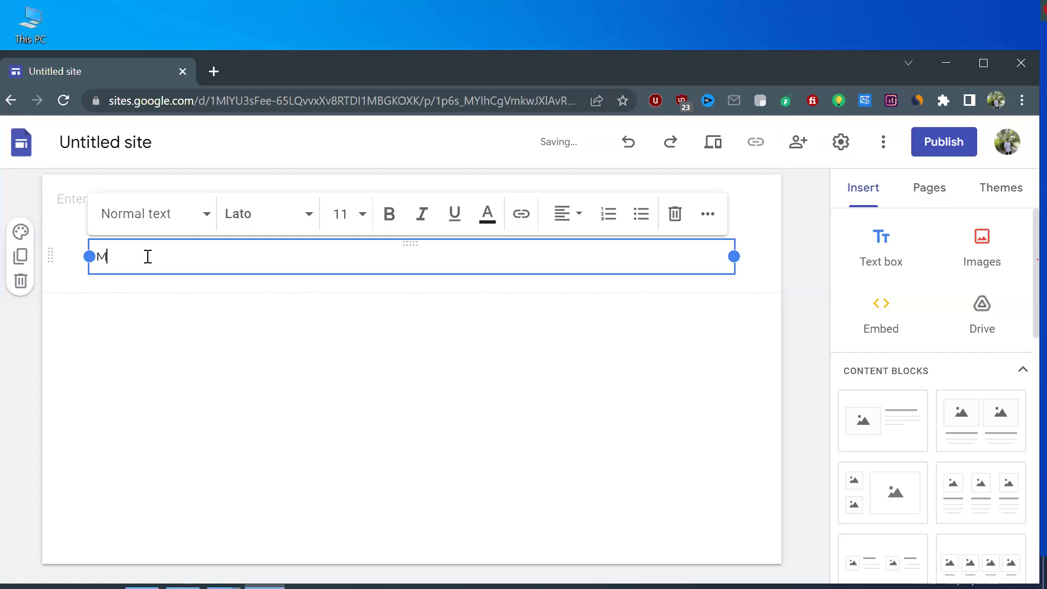
text(ustafz)
key(BackSpace)
key(BackSpace)
key(BackSpace)
key(BackSpace)
key(BackSpace)
key(BackSpace)
key(BackSpace)
Enter "My Dream" as the heading in the new text box
text(My)
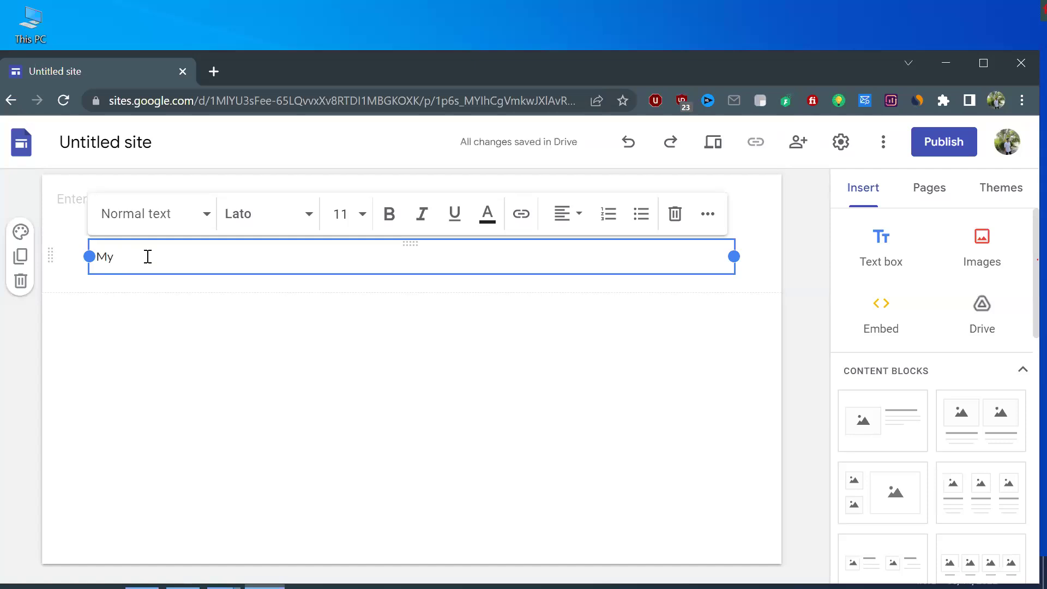
text( Dre)
key(BackSpace)
text(ream)
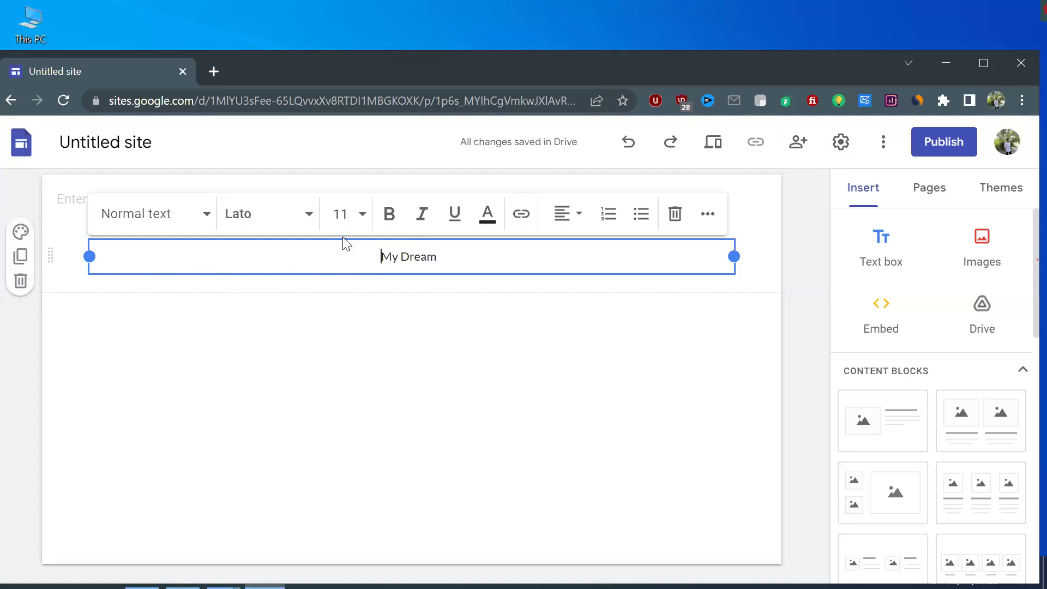
Try to set the font size to 18 without selecting the heading text
click(360, 216)
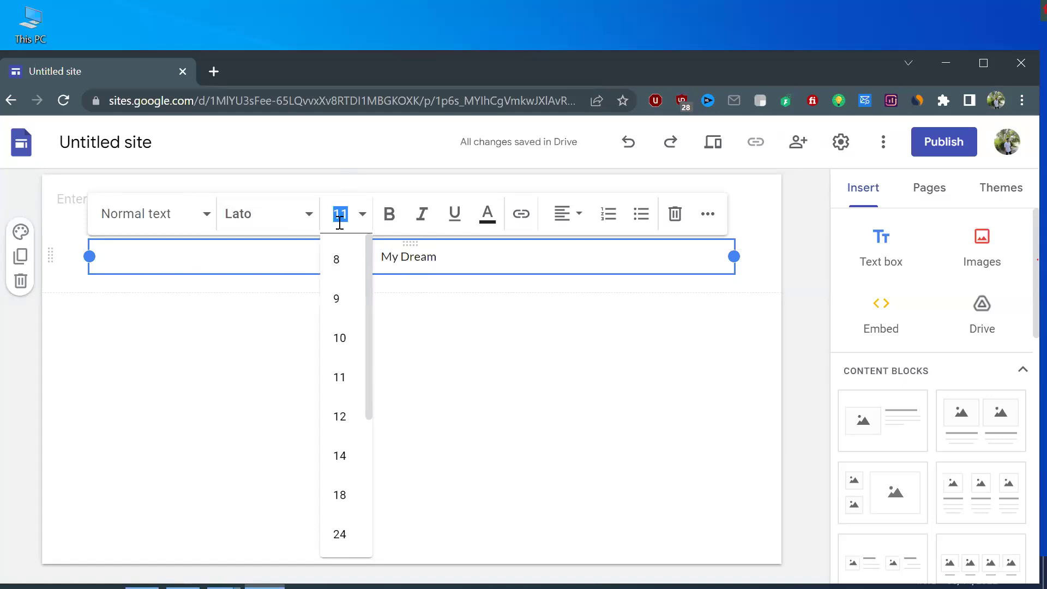
scroll(343, 444, down, 3)
scroll(344, 441, up, 2)
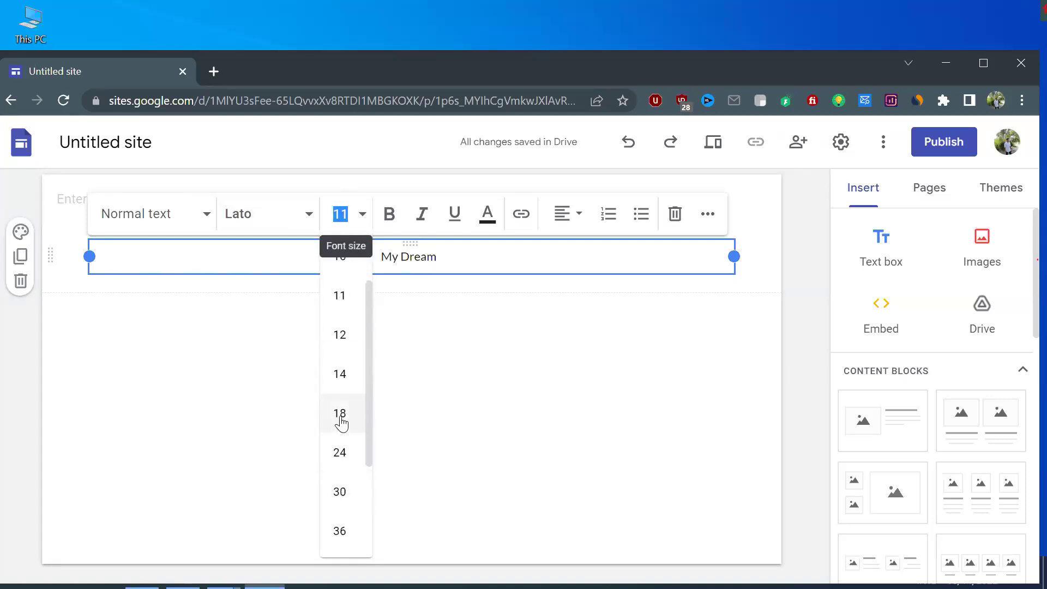
click(343, 419)
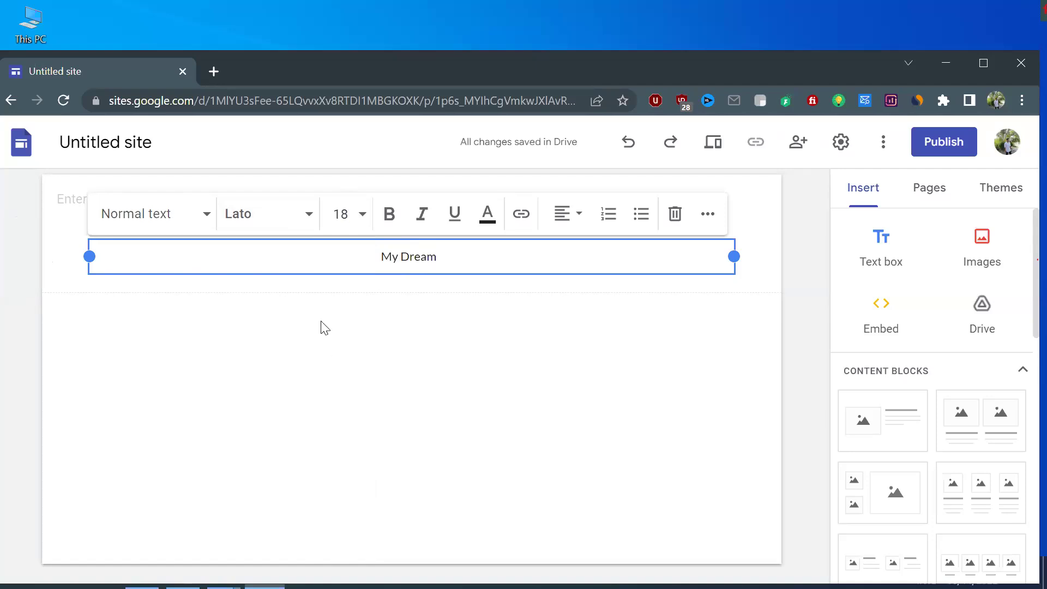
Select the "My Dream" heading text and set its font size to 18
drag(443, 260, 382, 257)
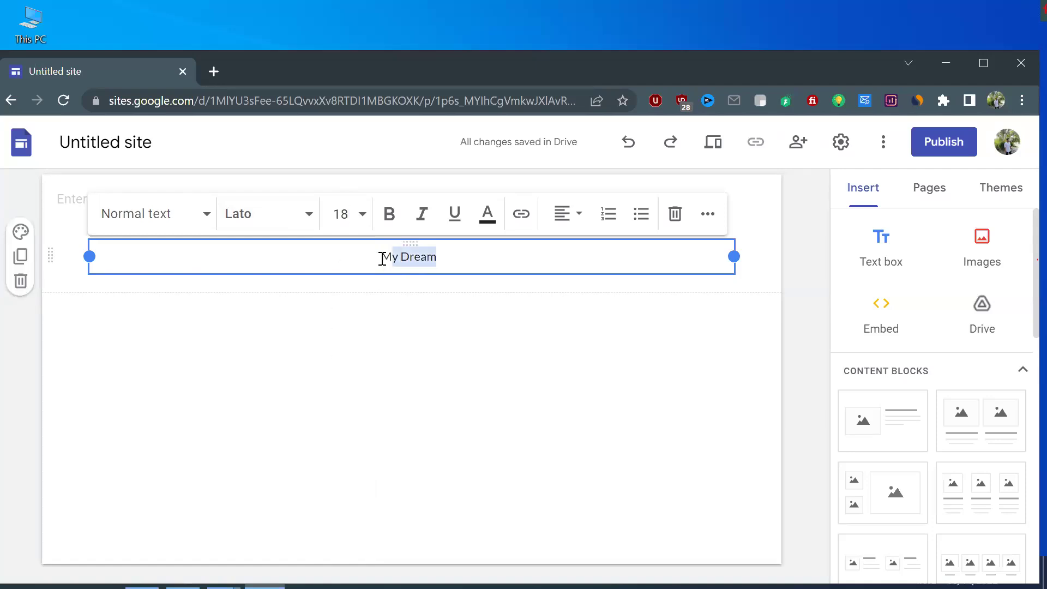
click(355, 214)
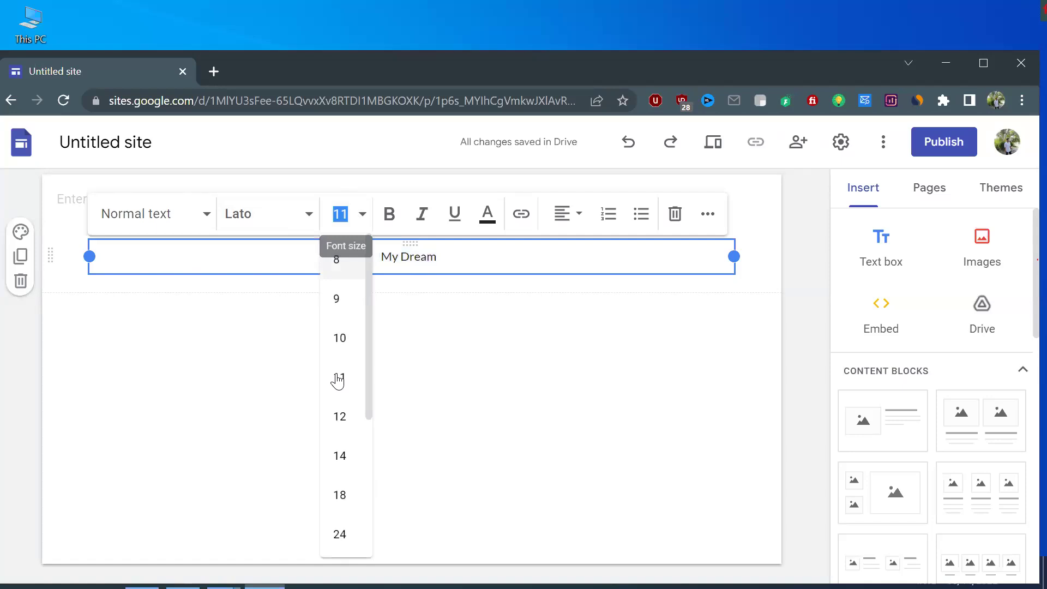
scroll(338, 416, down, 2)
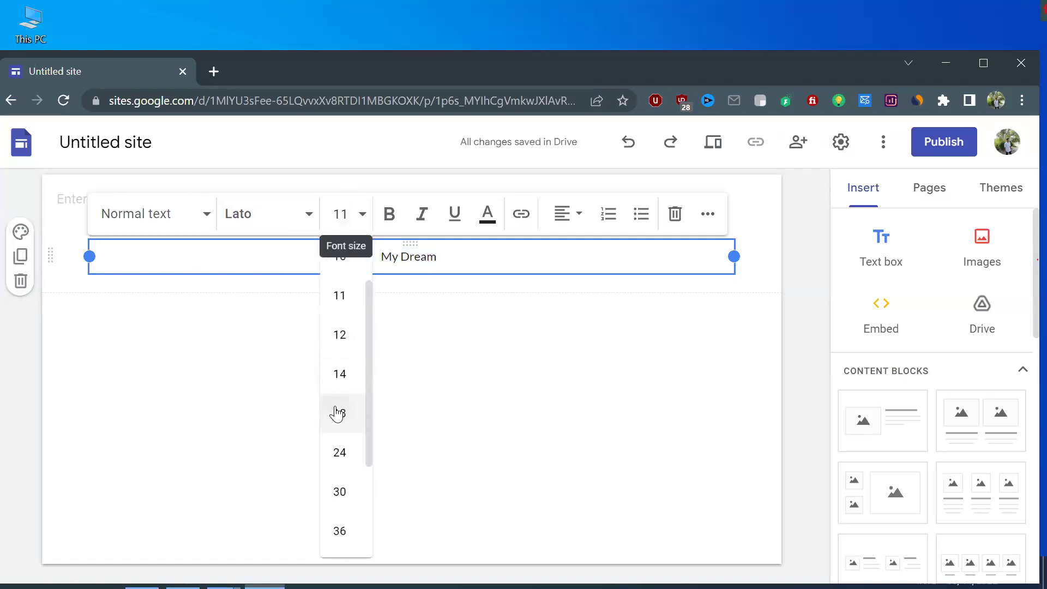
click(340, 413)
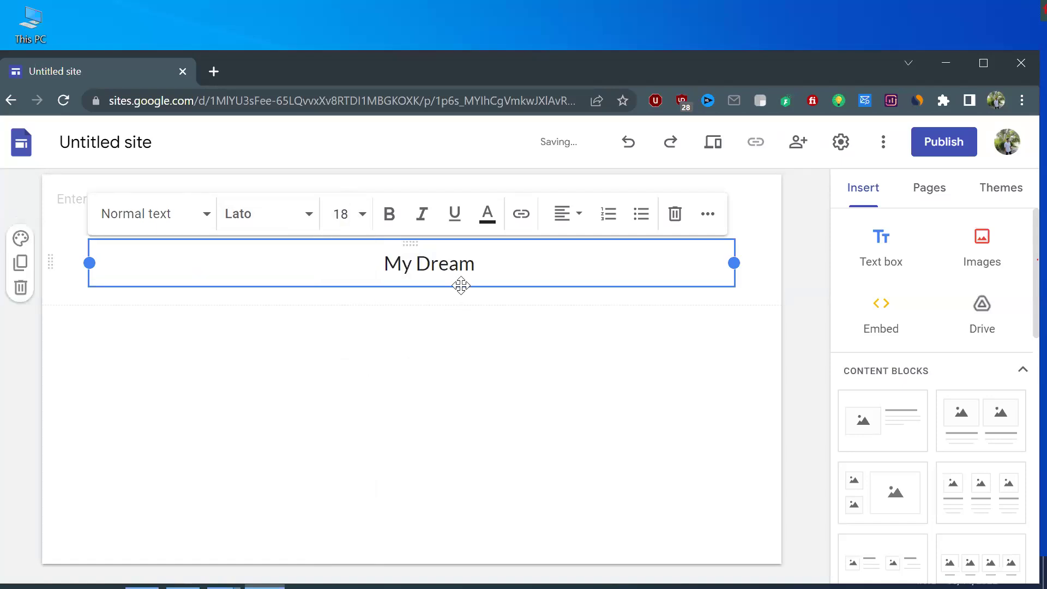
Format the whole "My Dream" heading as bold and italic, then deselect the text box
drag(477, 267, 386, 274)
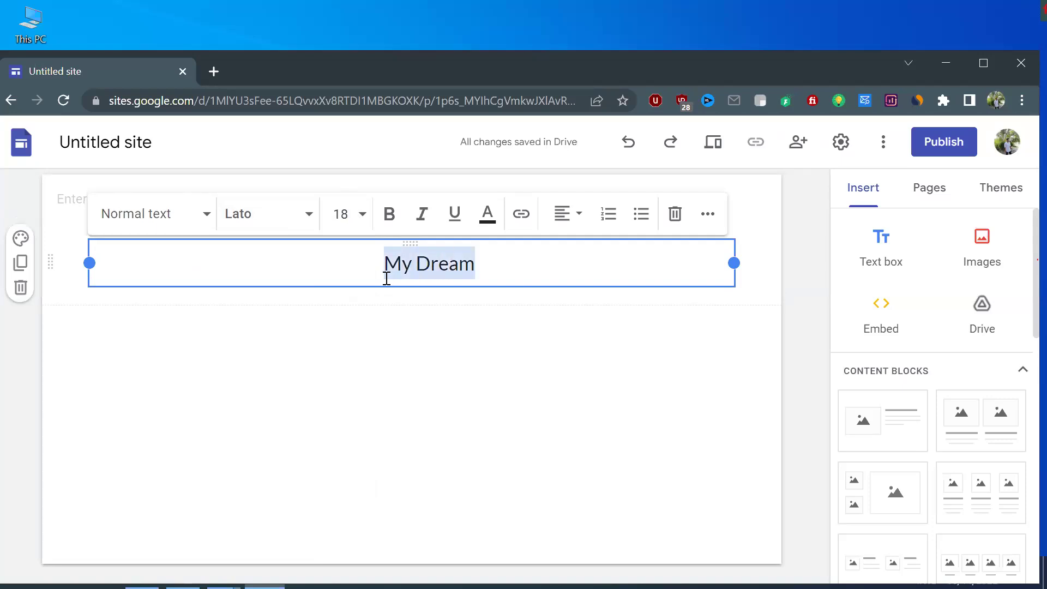
click(389, 221)
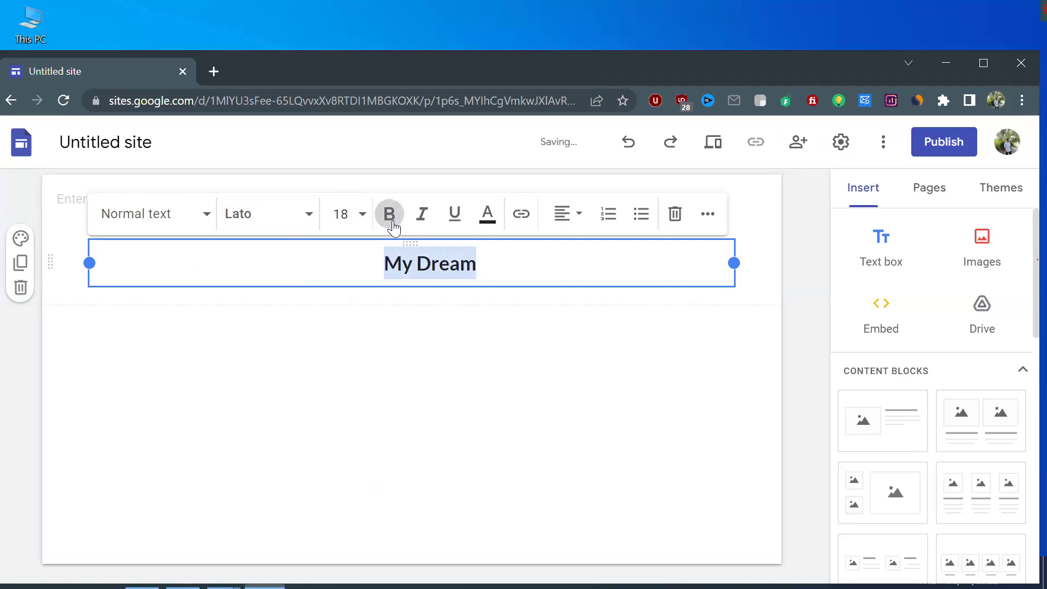
click(424, 216)
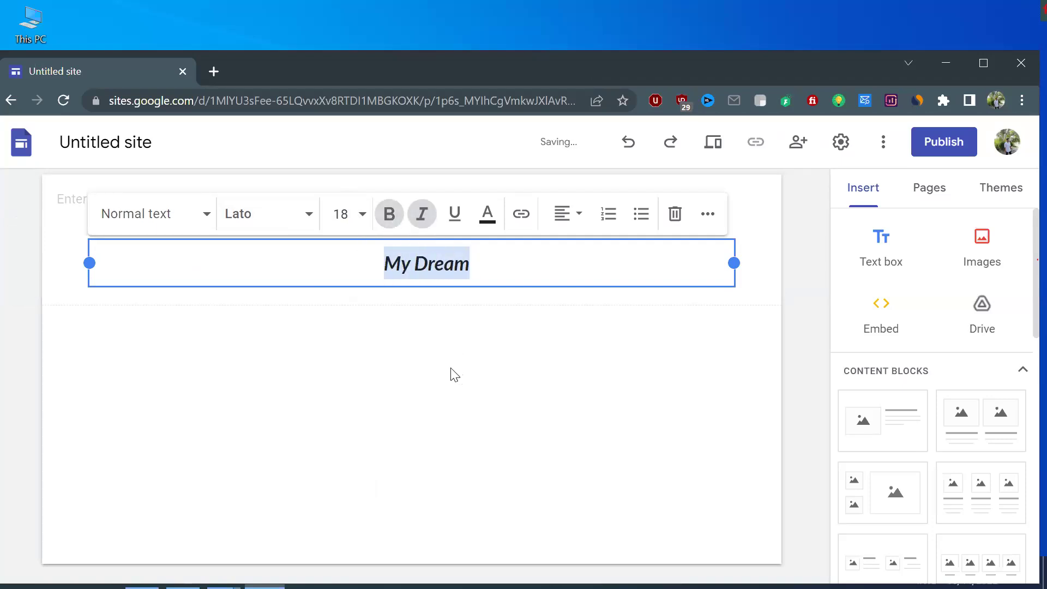
click(364, 335)
click(476, 278)
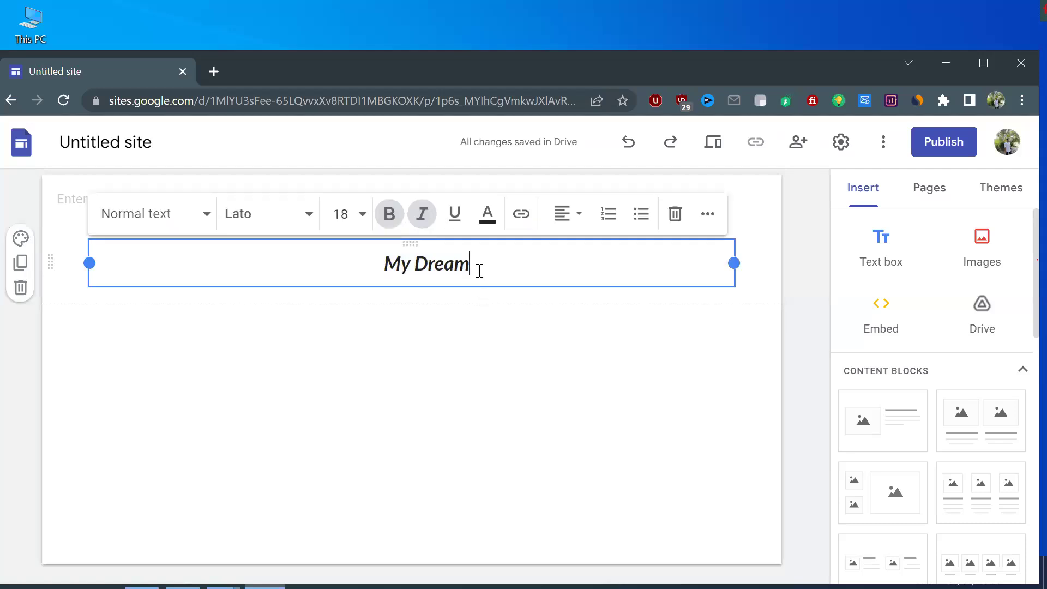
click(490, 315)
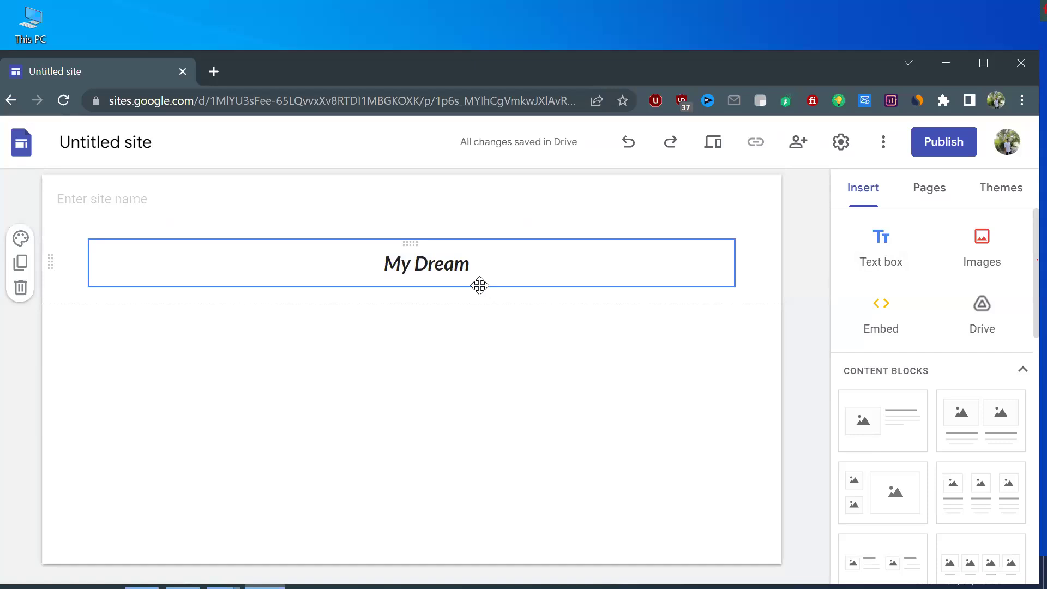
Insert a second text box below the heading with the sentence "I want to be a Freelancer"
click(882, 254)
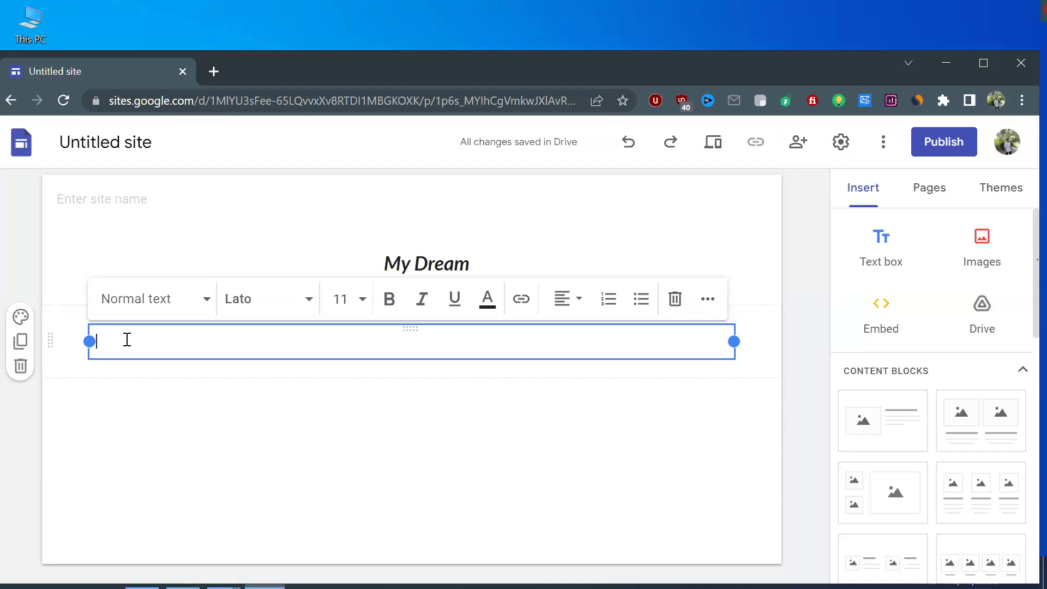
text(I w)
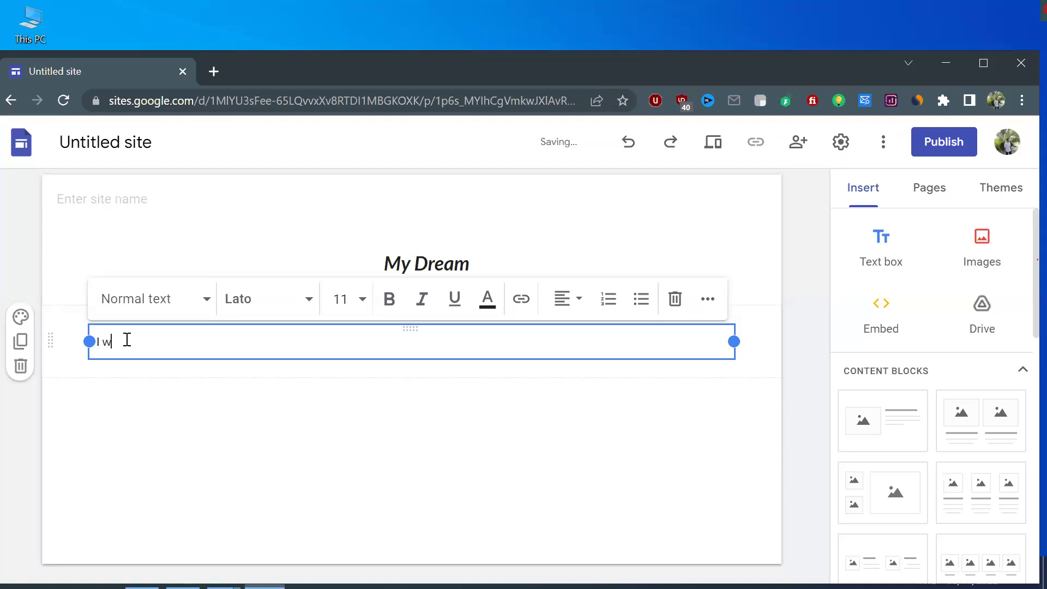
text(ant to be a )
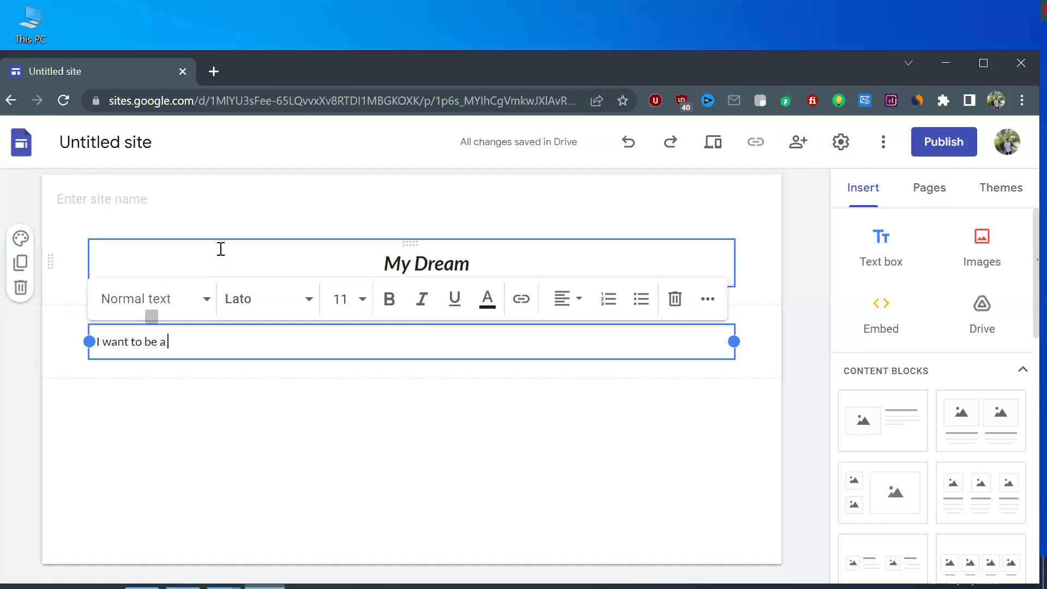
text(Freelam)
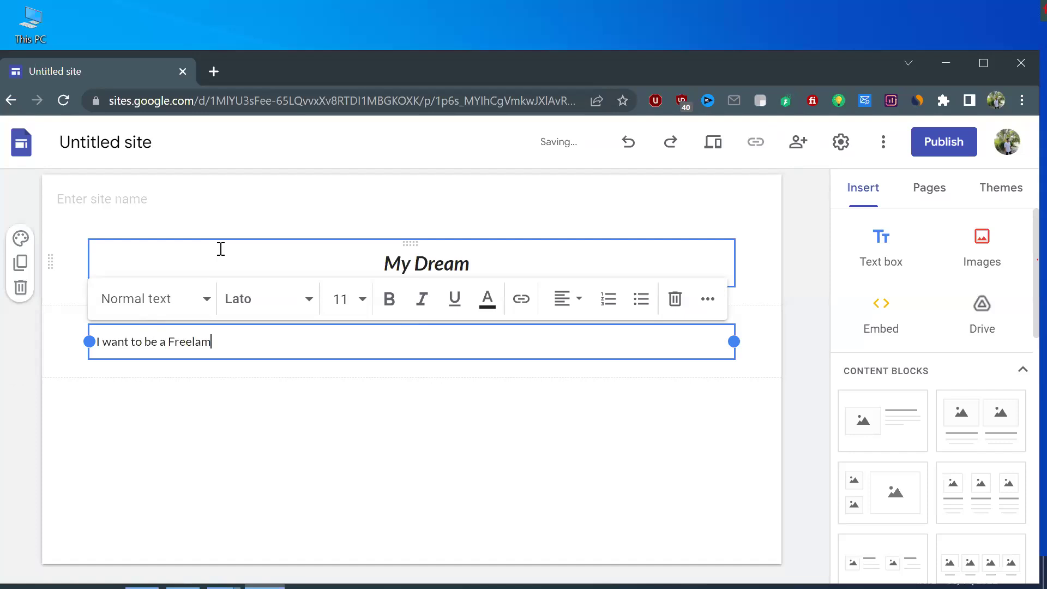
key(BackSpace)
text(ncer)
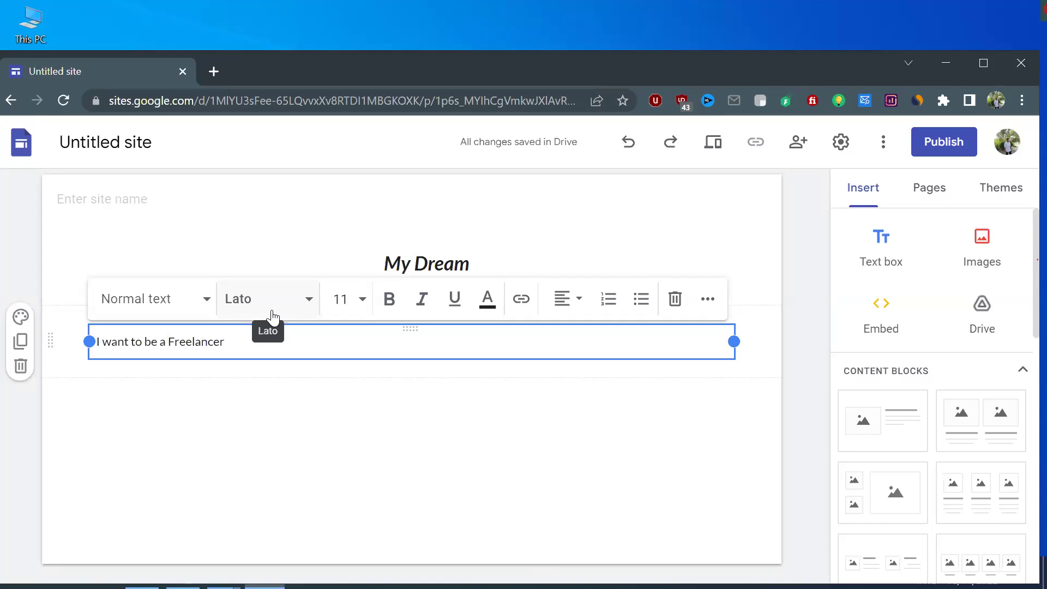
Insert the words "Digital Marketer and a" before "Freelancer" in the sentence below the heading
click(169, 341)
text(Digit)
text(al )
text(Marke)
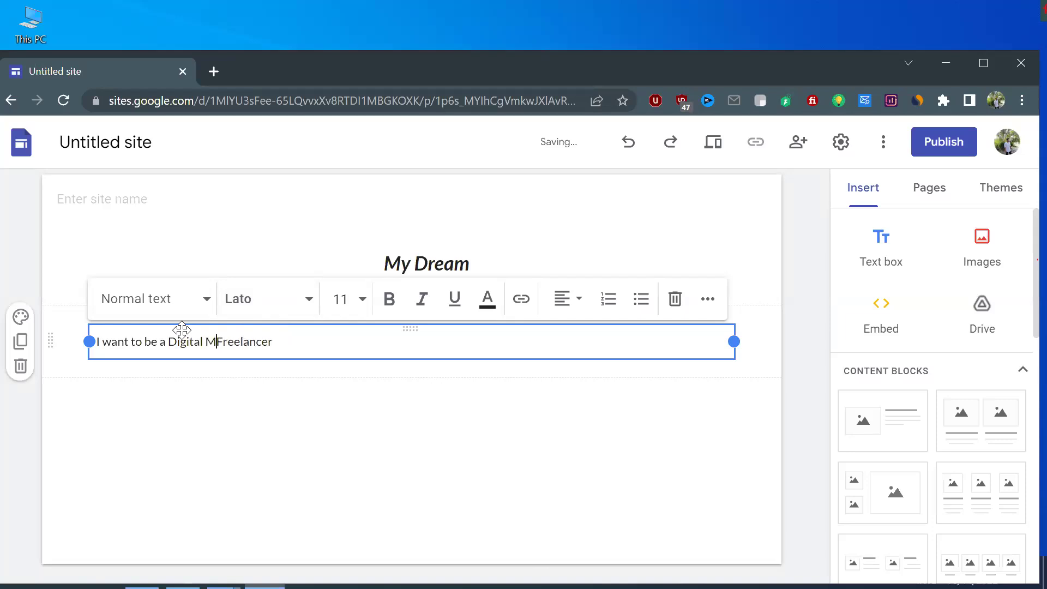
text(ter)
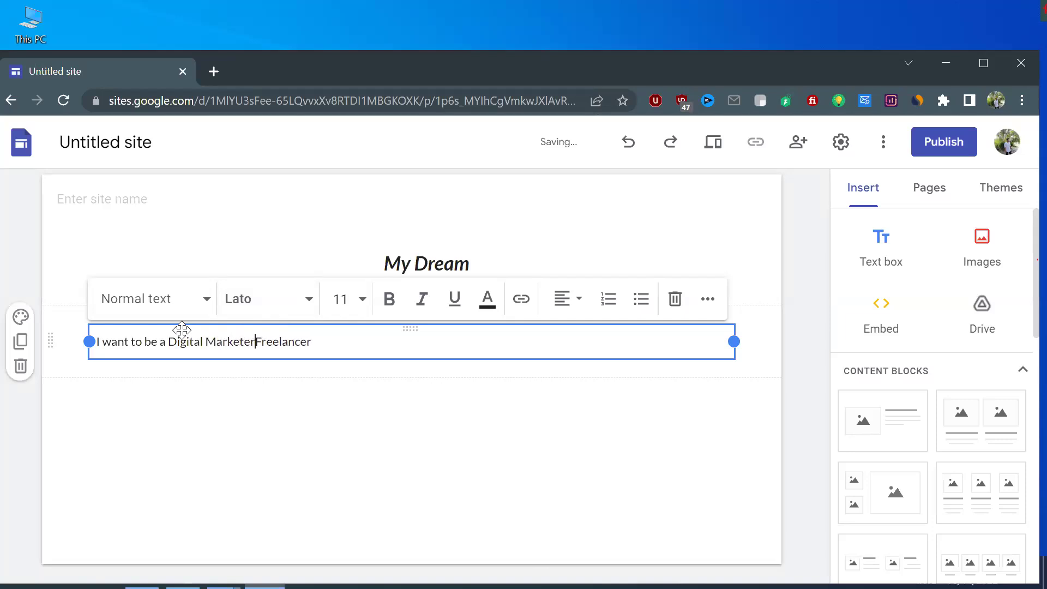
text( ans)
key(BackSpace)
text(d a)
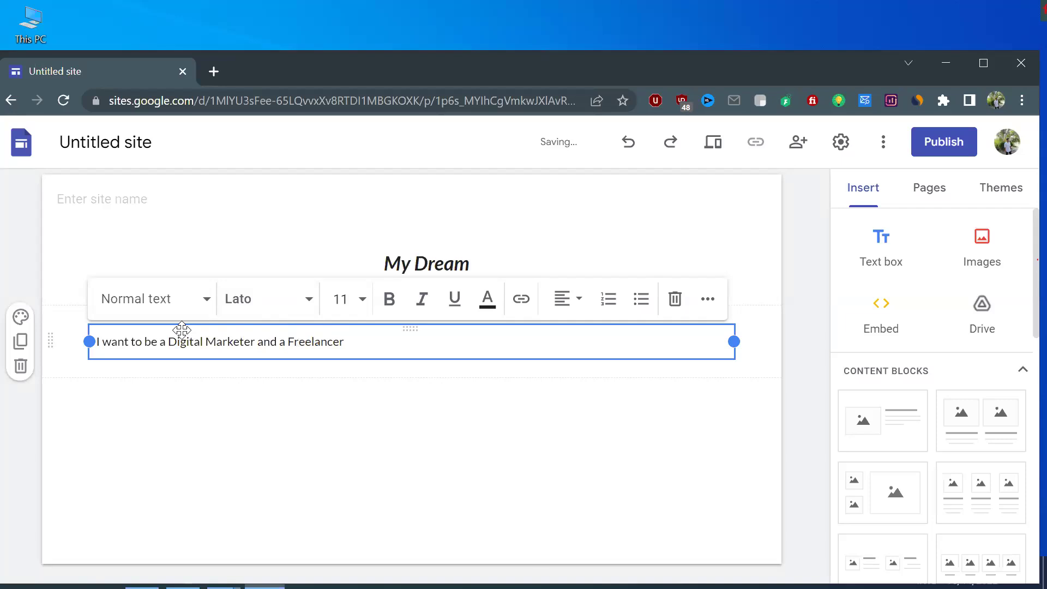
Add the correctly spelled word "Successful" before "Freelancer" and indent the sentence with leading spaces toward the page centre
text( Susscessf)
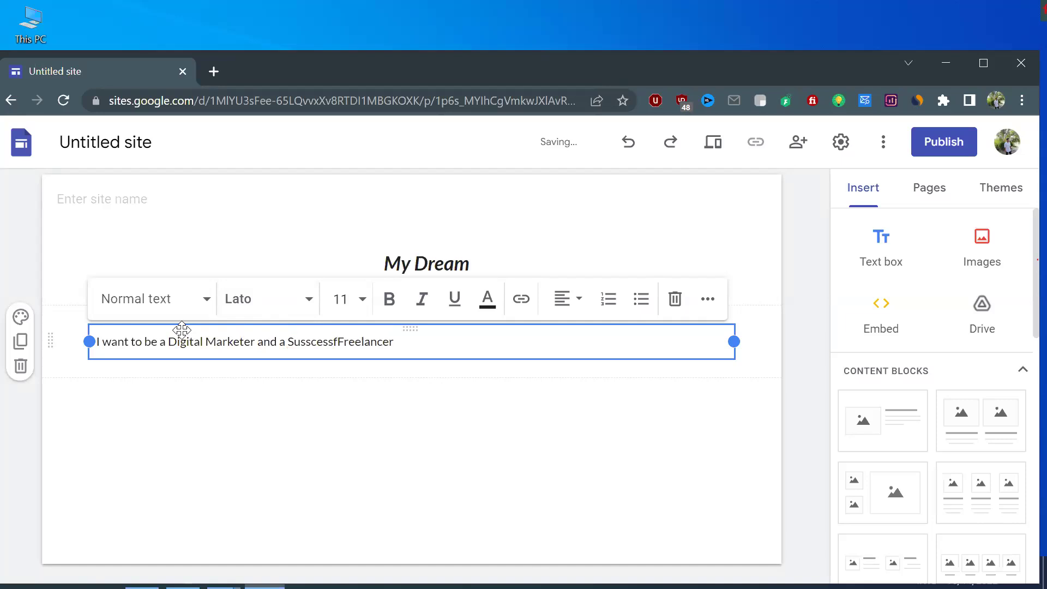
text(ul)
right_click(319, 343)
click(360, 144)
click(98, 345)
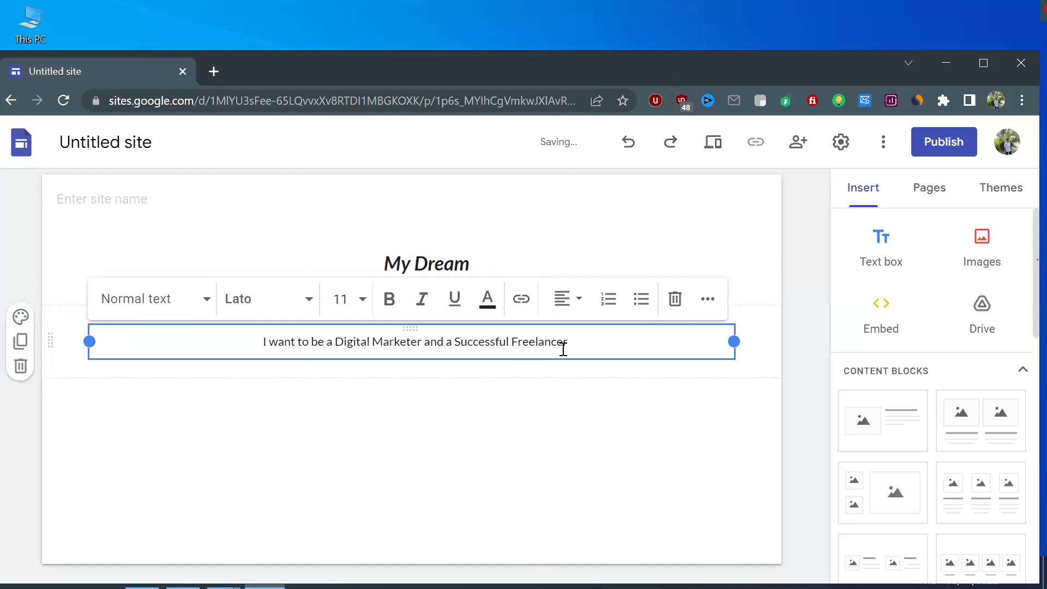
Set the font size of the whole sentence to 14 and make it bold
drag(569, 342, 264, 346)
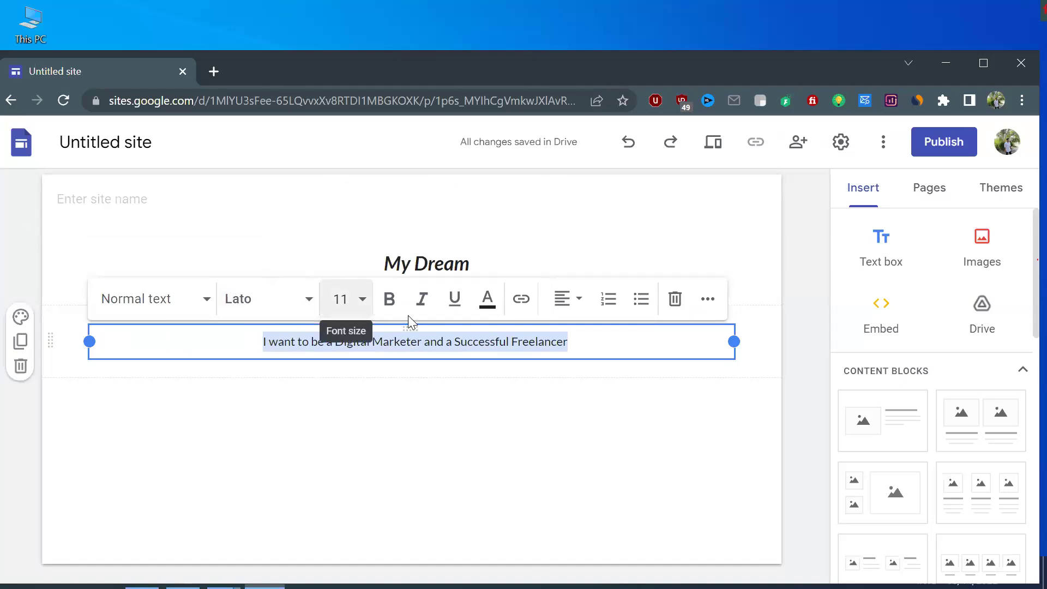
click(354, 301)
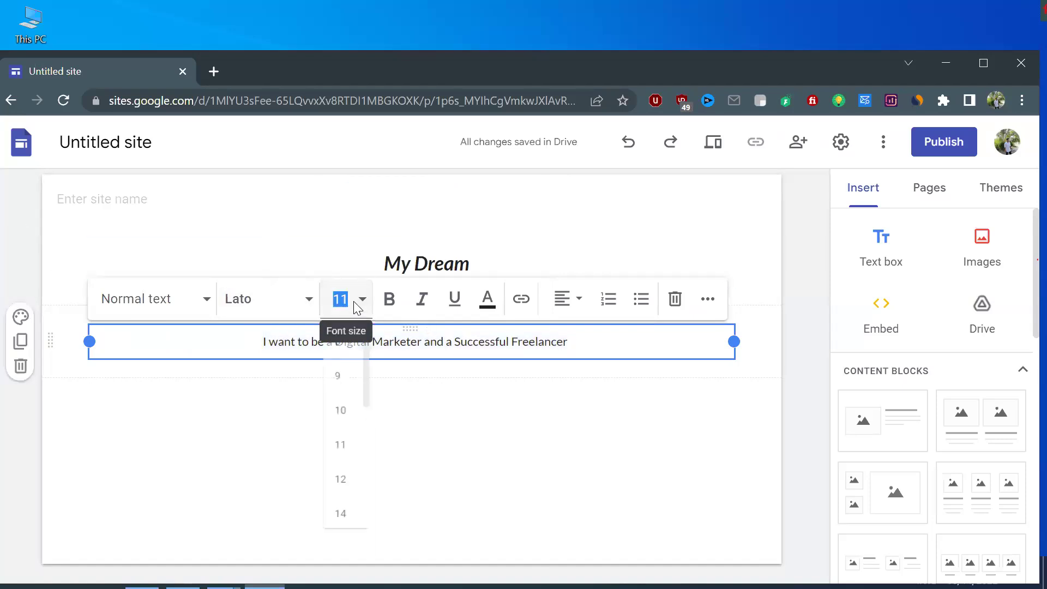
scroll(342, 423, down, 2)
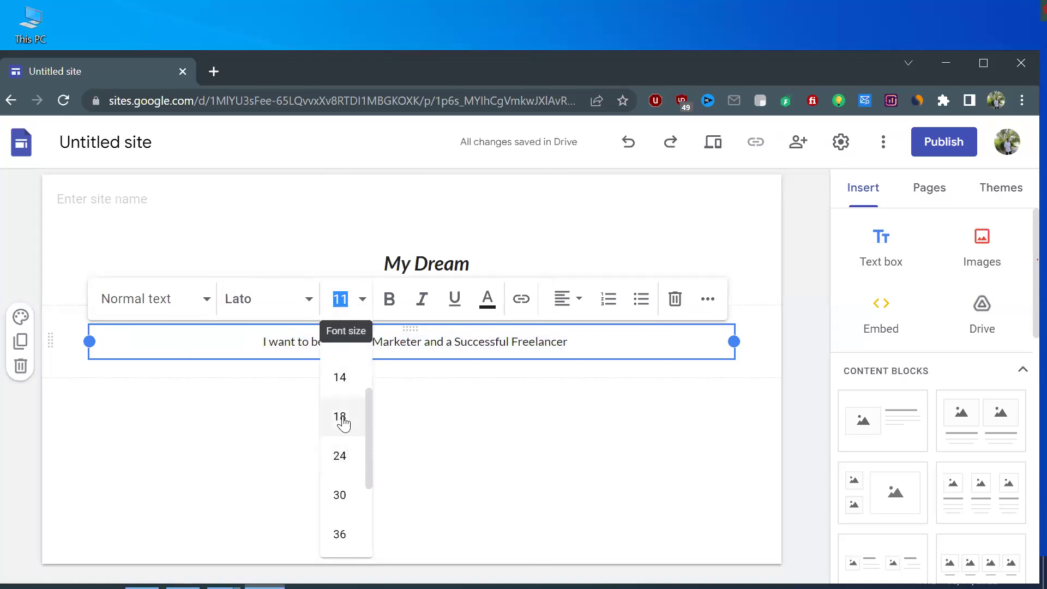
click(341, 385)
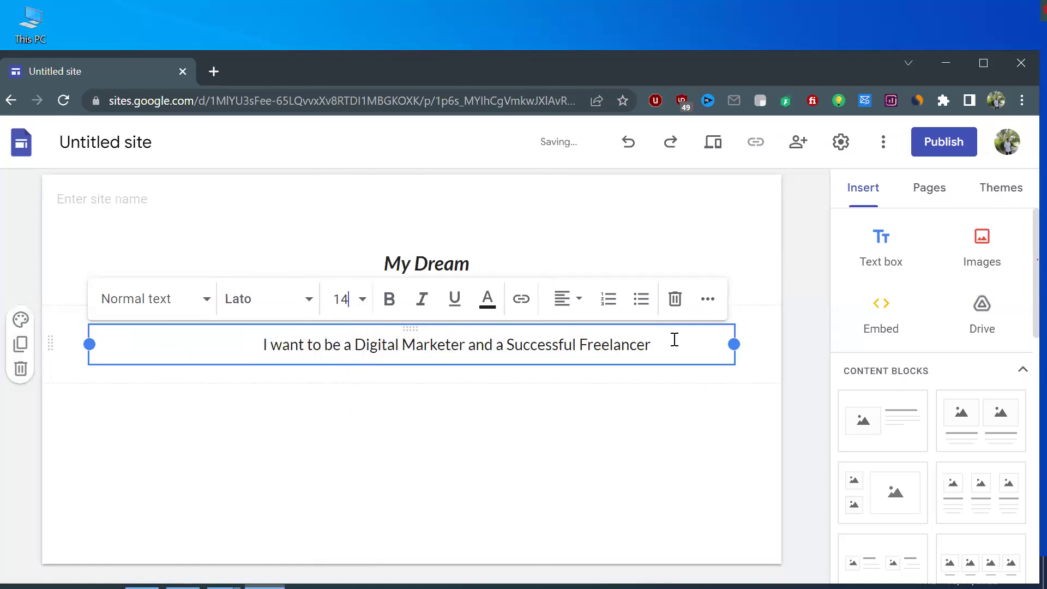
drag(655, 345, 266, 342)
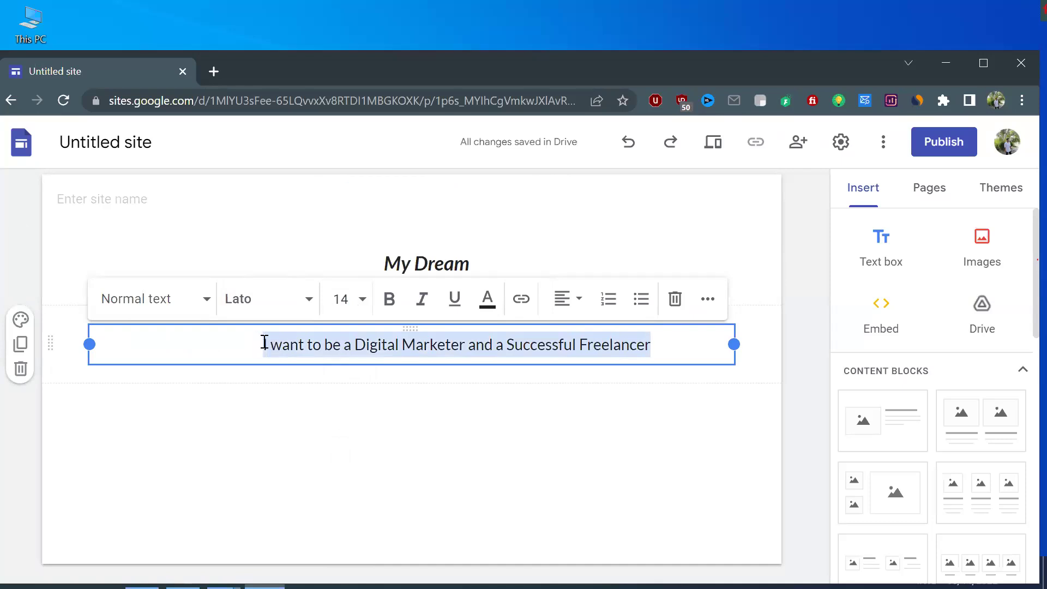
click(395, 304)
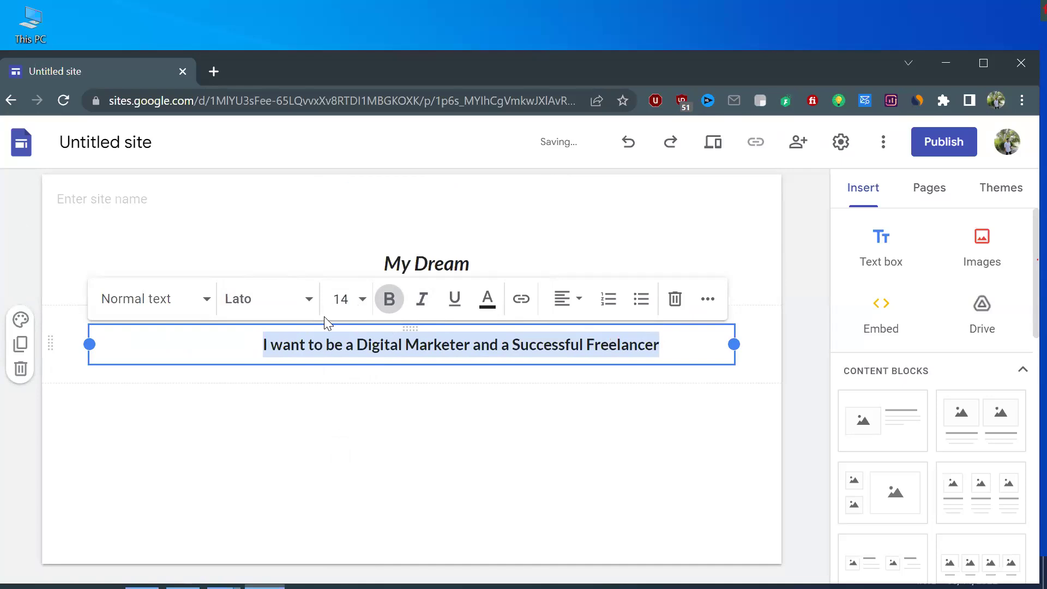
Try the Comic Sans MS and Impact fonts on the selected sentence, and switch it back to Lato
click(240, 312)
scroll(293, 417, down, 3)
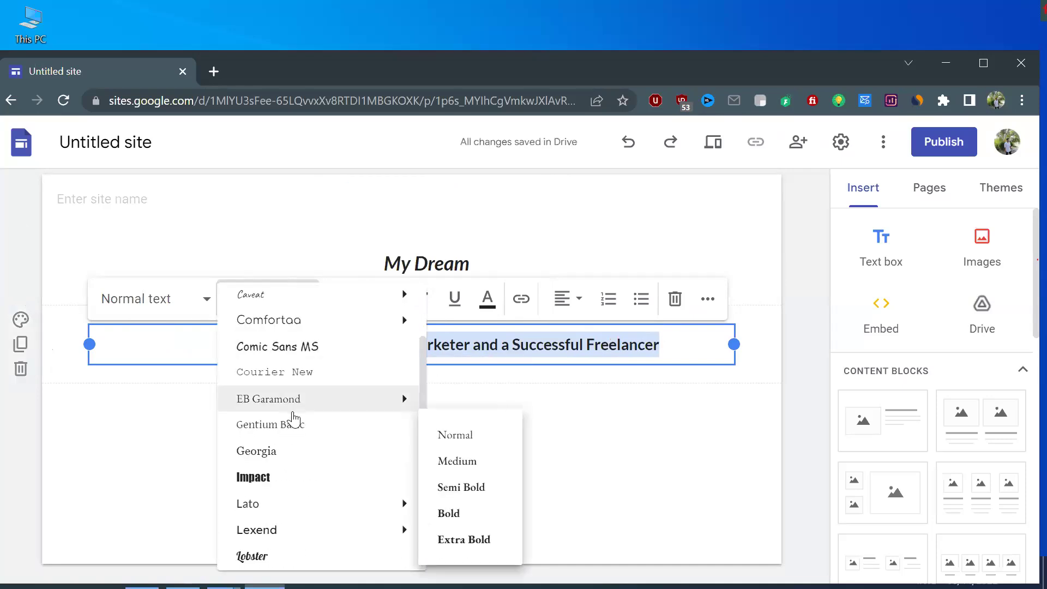
click(288, 346)
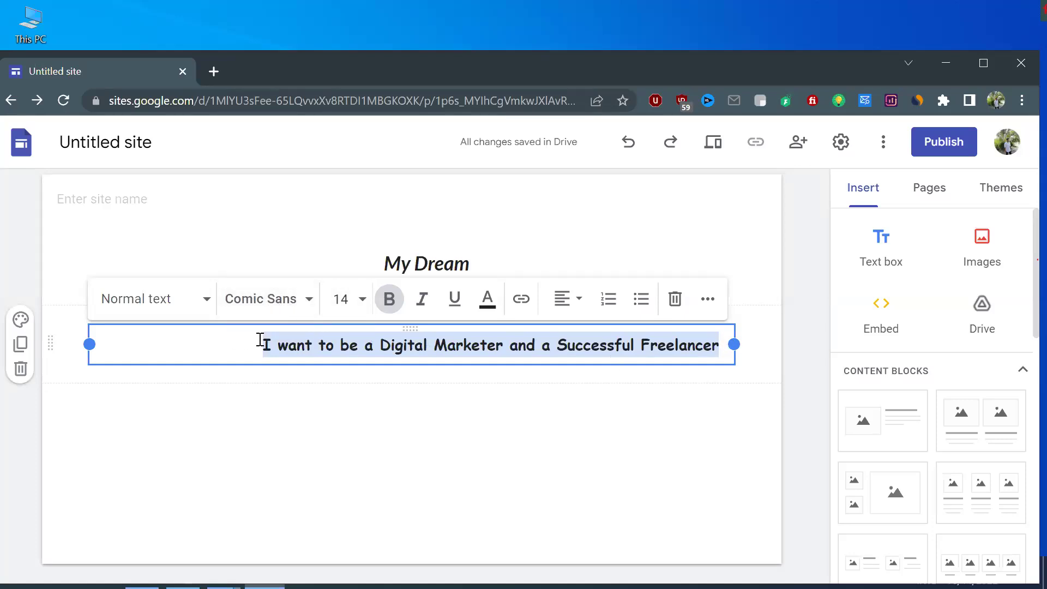
click(276, 301)
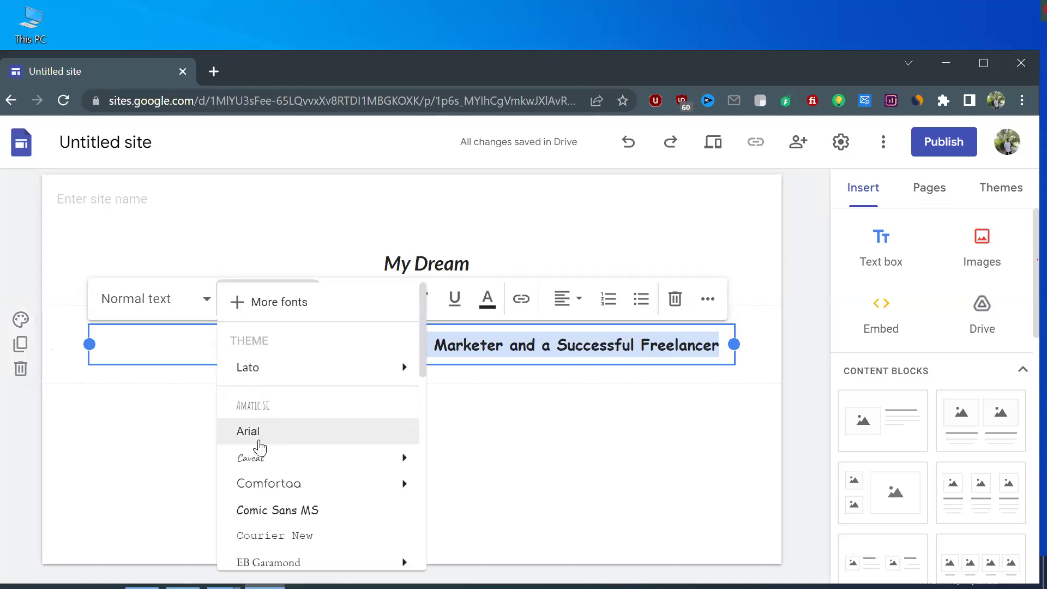
scroll(259, 431, down, 5)
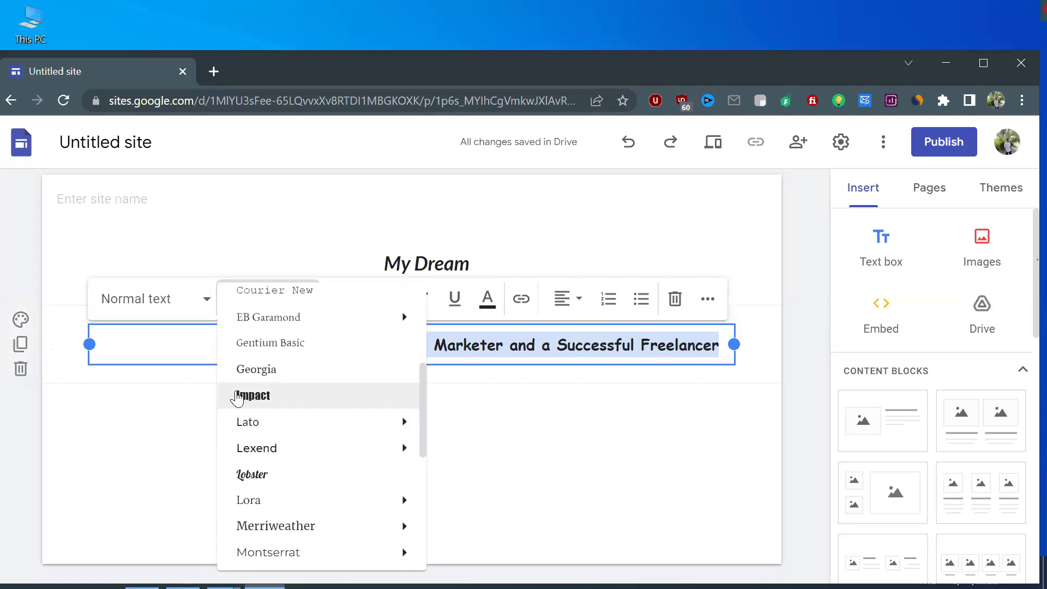
click(248, 399)
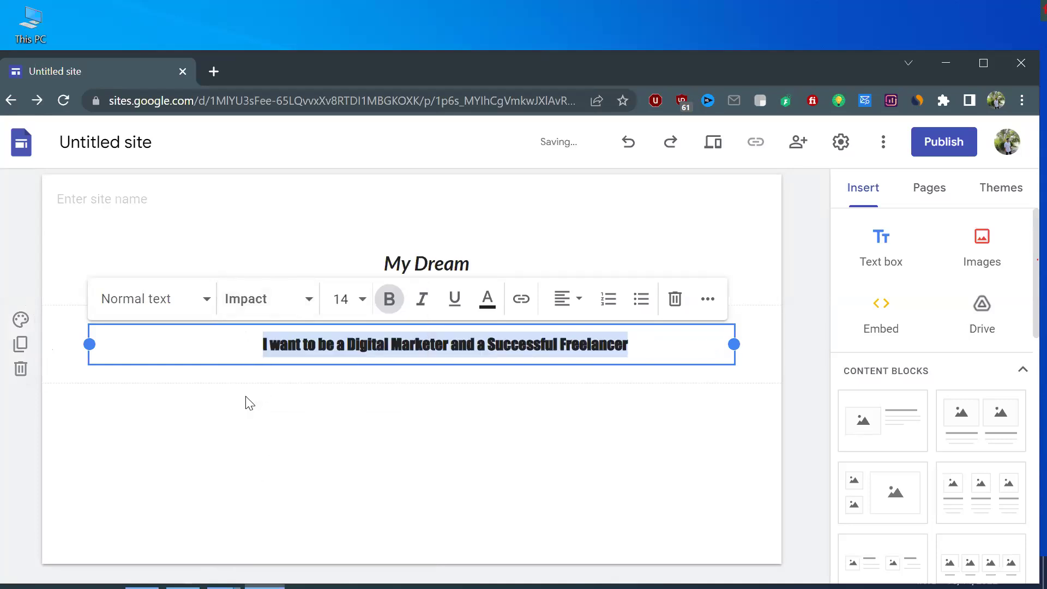
click(276, 301)
scroll(264, 416, down, 5)
mouse_move(262, 423)
scroll(262, 422, down, 2)
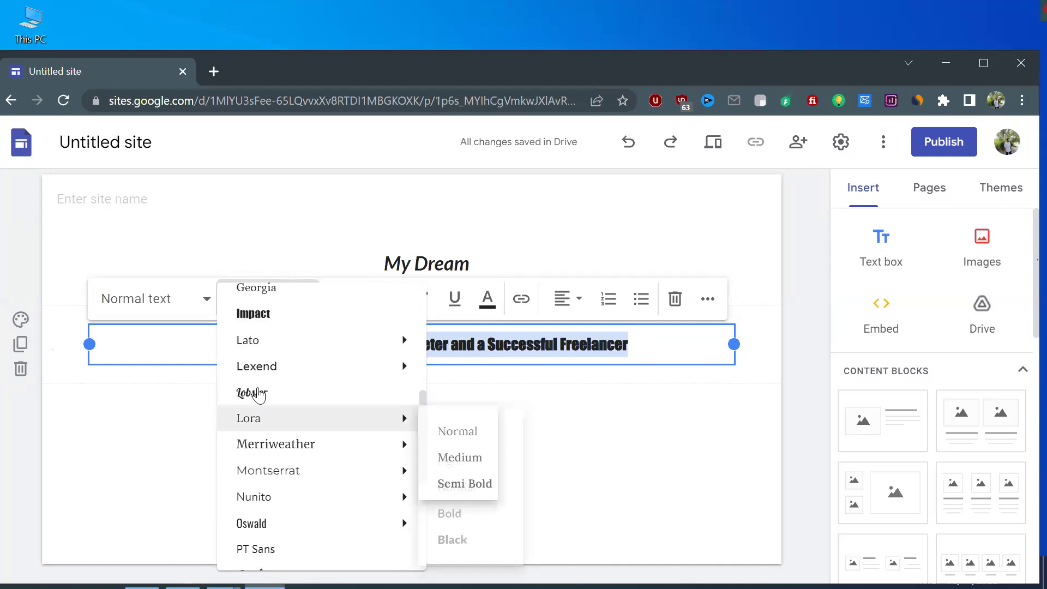
mouse_move(259, 371)
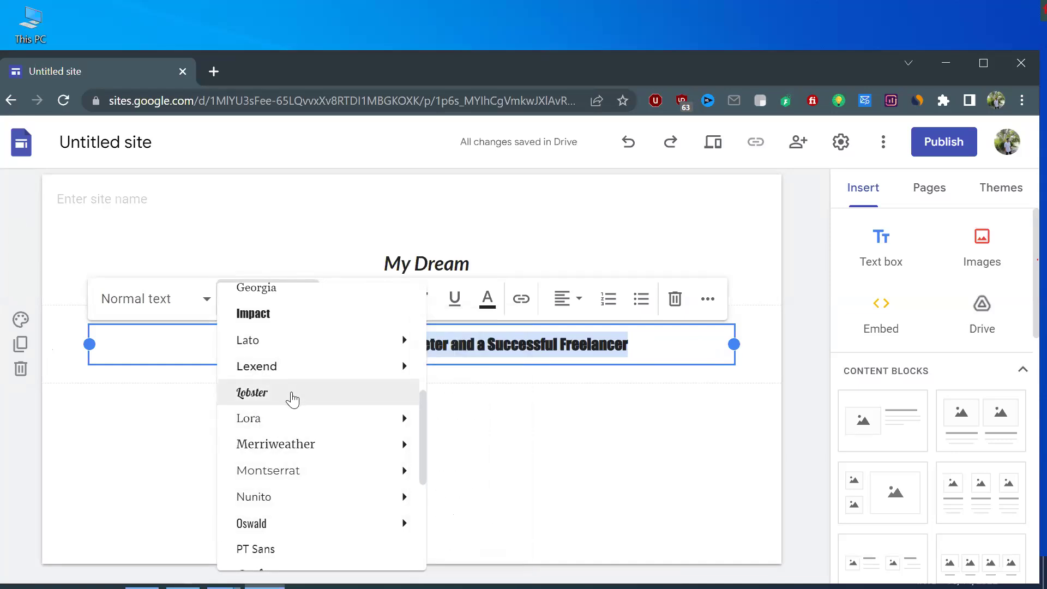
scroll(289, 387, down, 5)
scroll(270, 329, up, 3)
scroll(271, 330, up, 5)
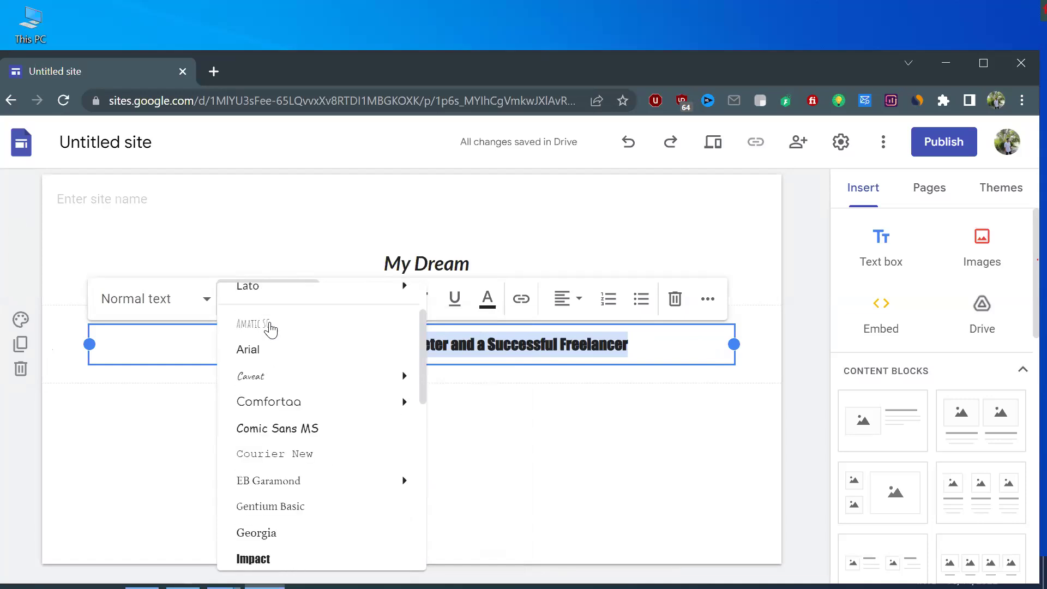
click(274, 368)
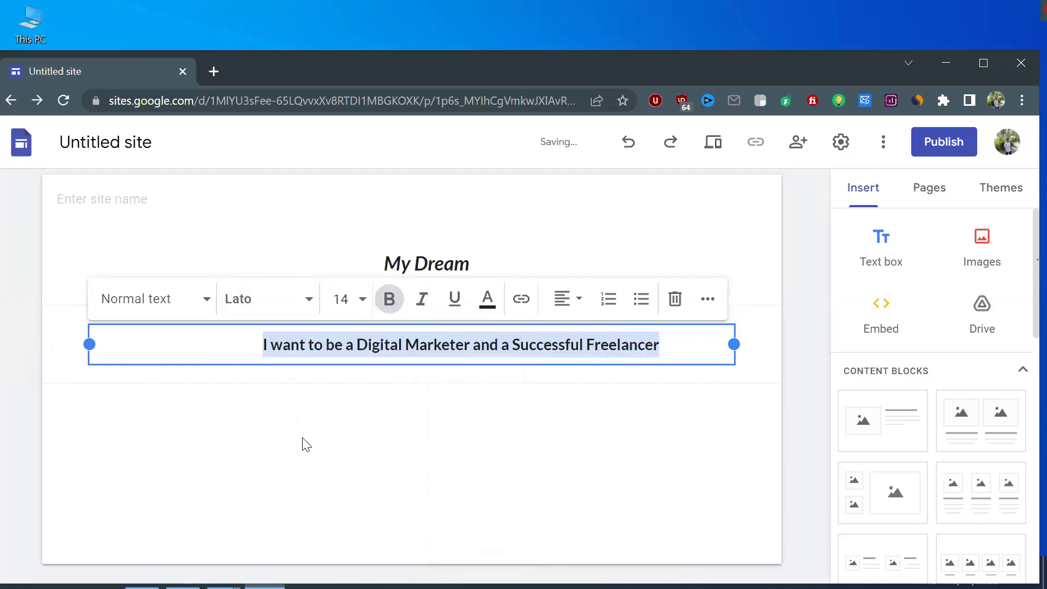
Reduce the leading space before the sentence to centre it better beneath "My Dream", and deselect the text box
click(266, 345)
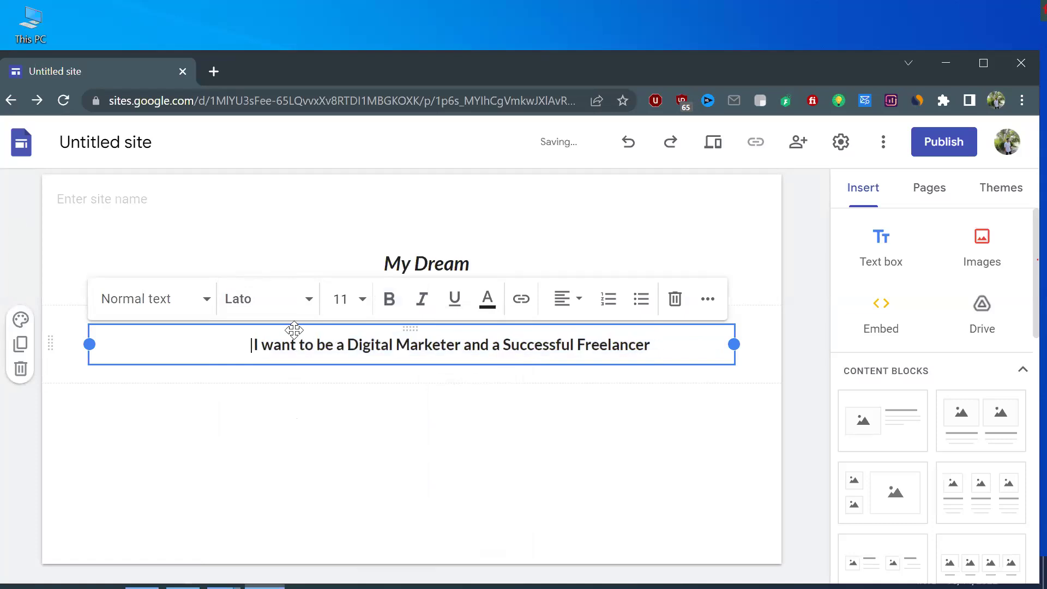
click(290, 406)
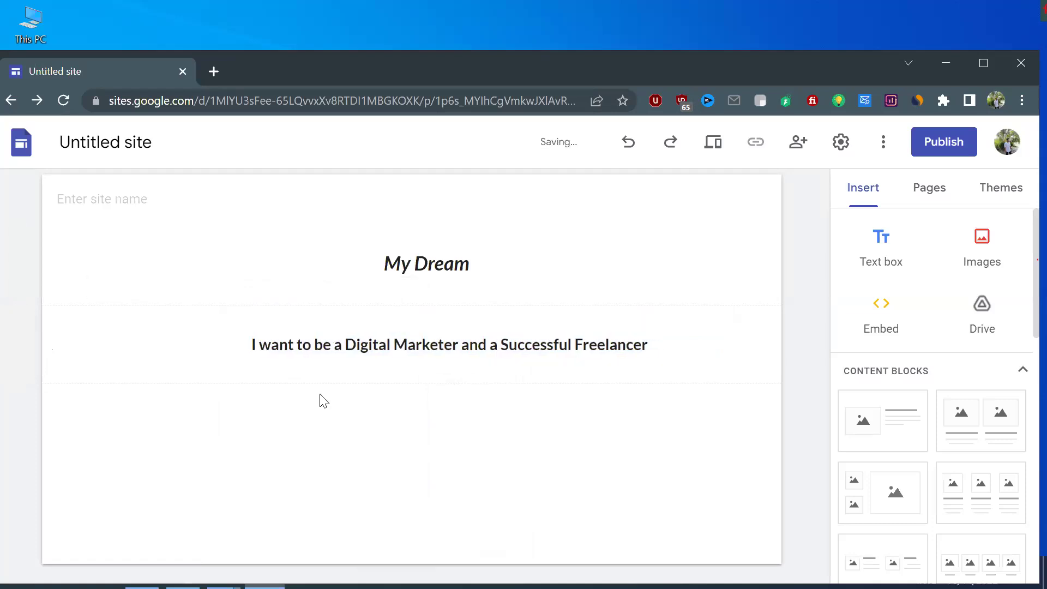
click(434, 266)
click(433, 344)
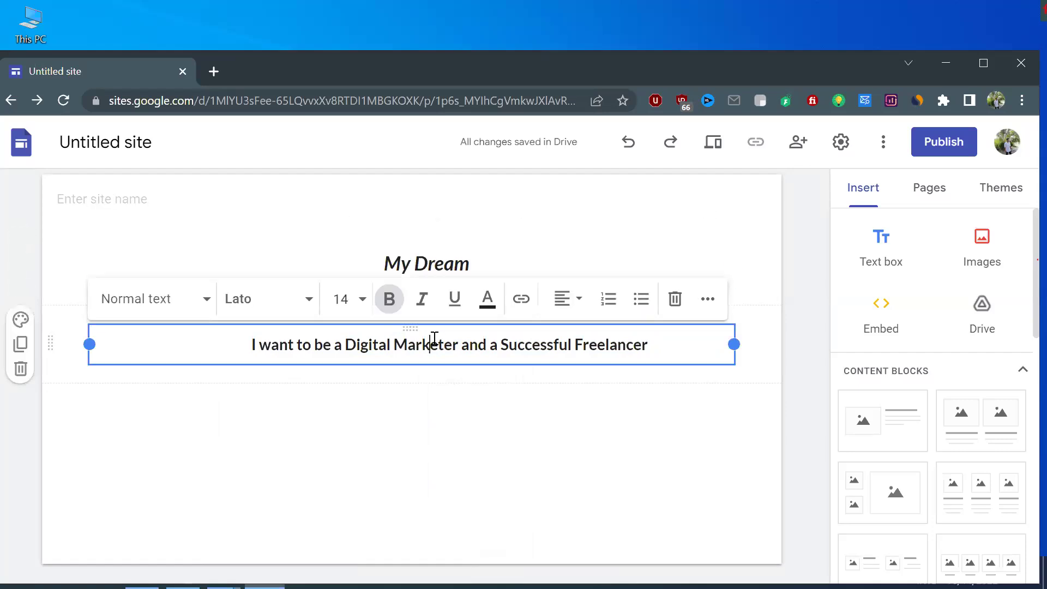
click(443, 426)
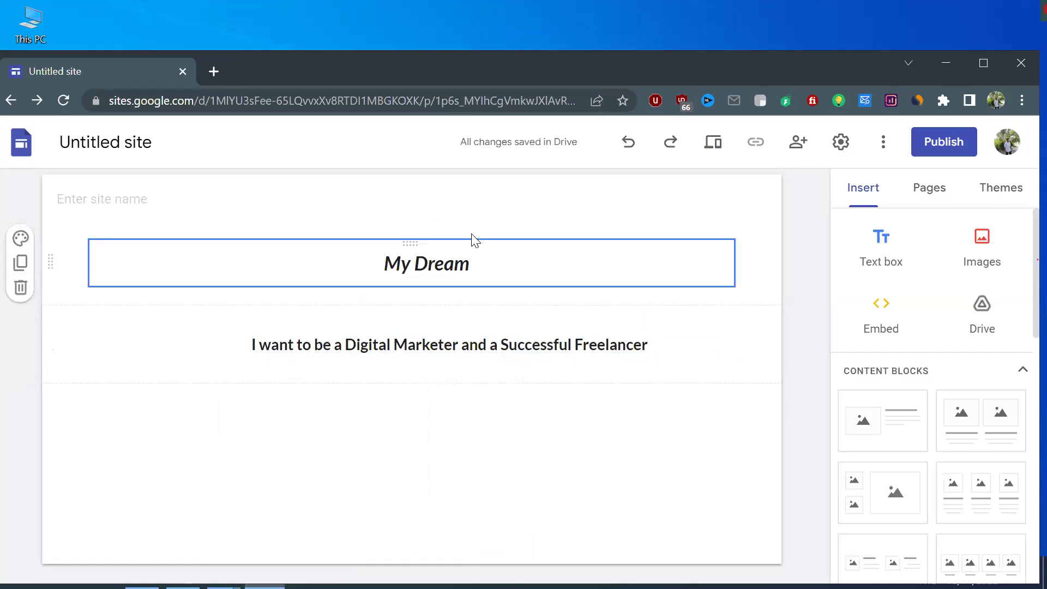
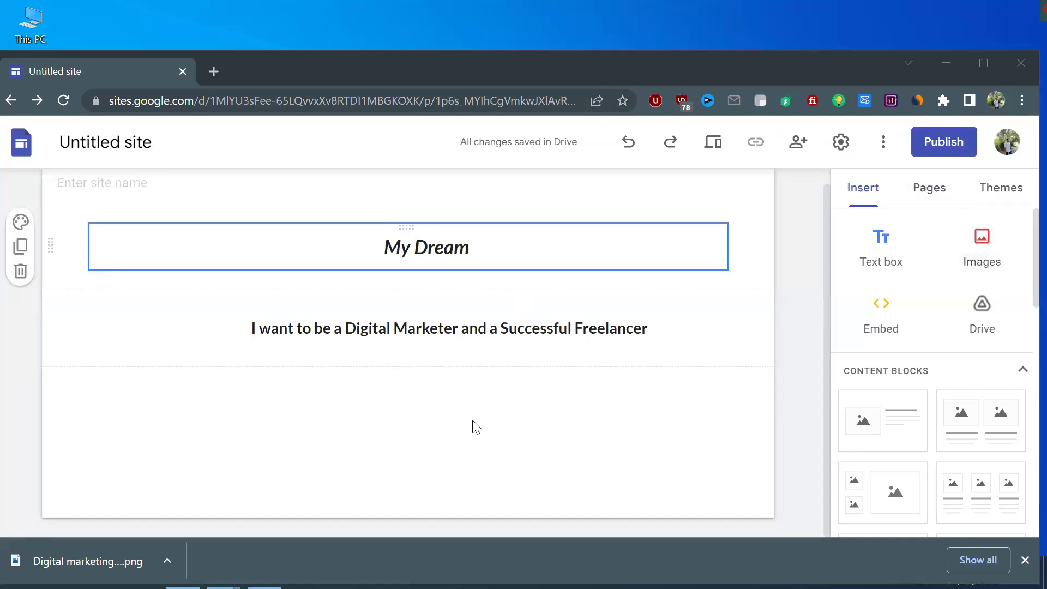
Upload the image "Digital marketing trainer (2)" from the Downloads folder to the page
click(985, 257)
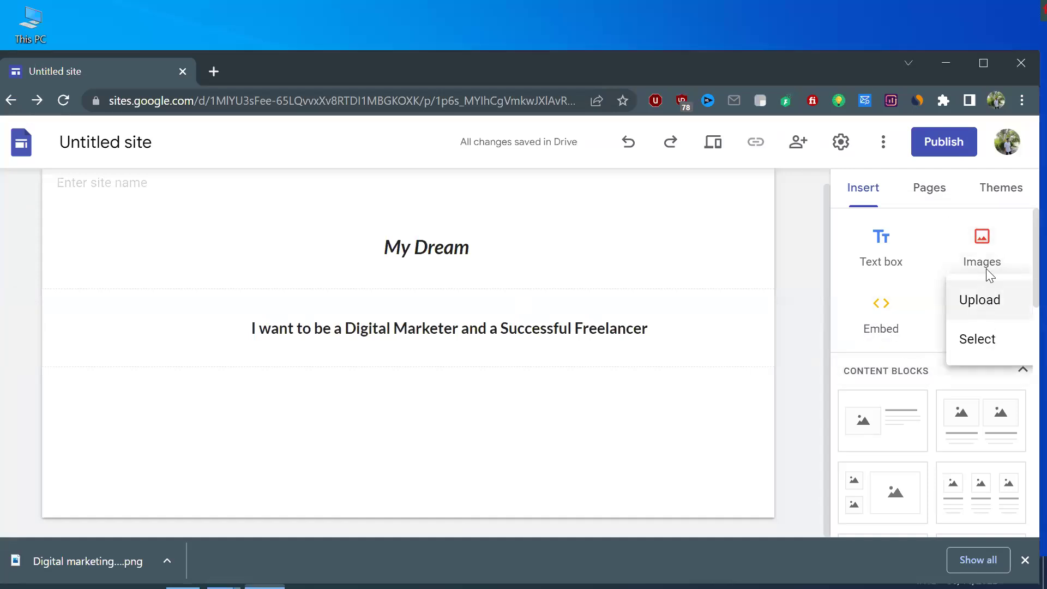
click(1002, 252)
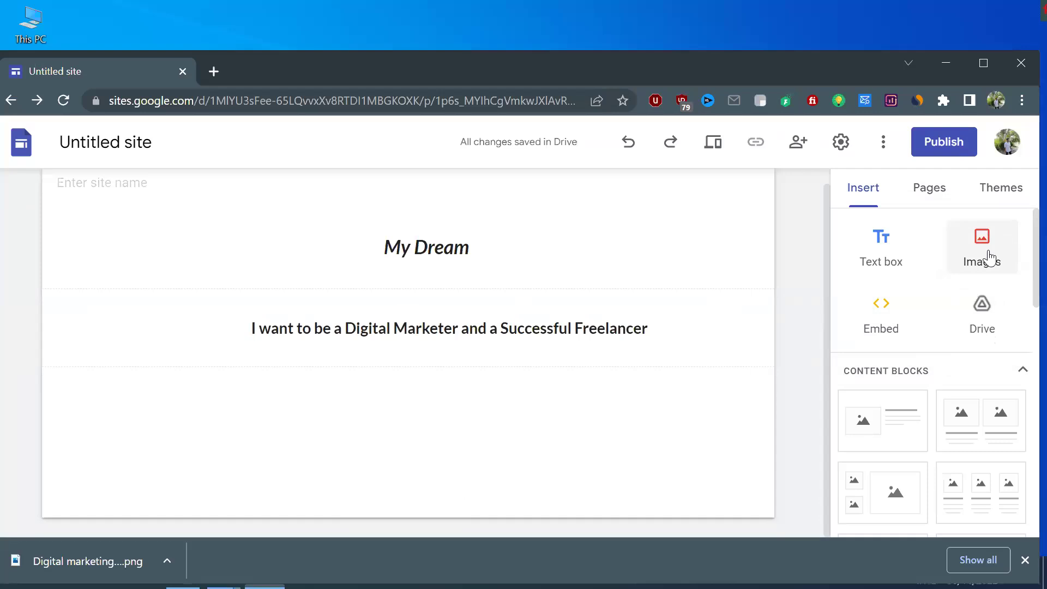
click(990, 257)
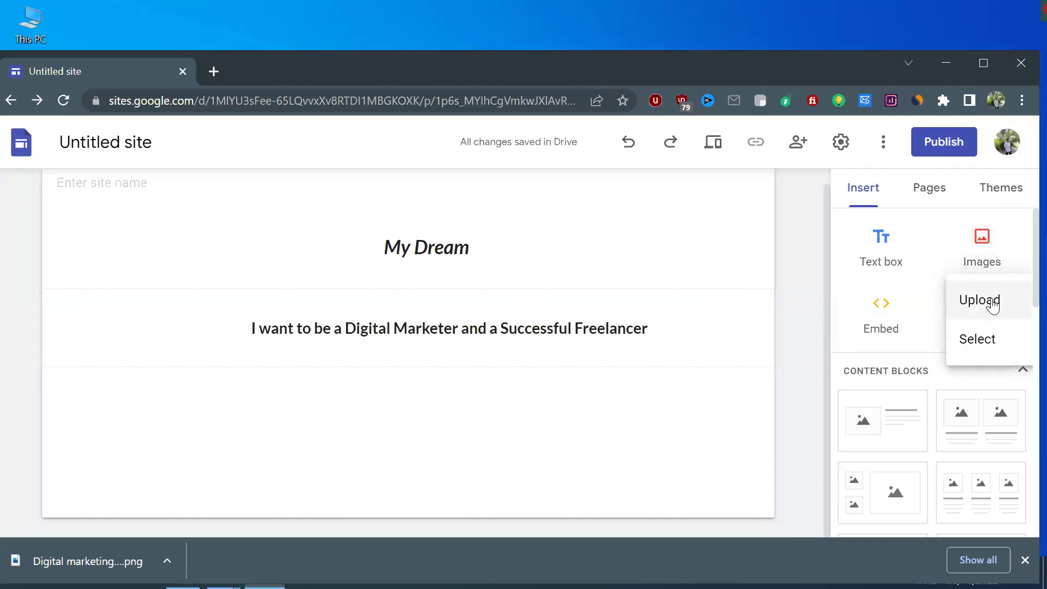
click(991, 304)
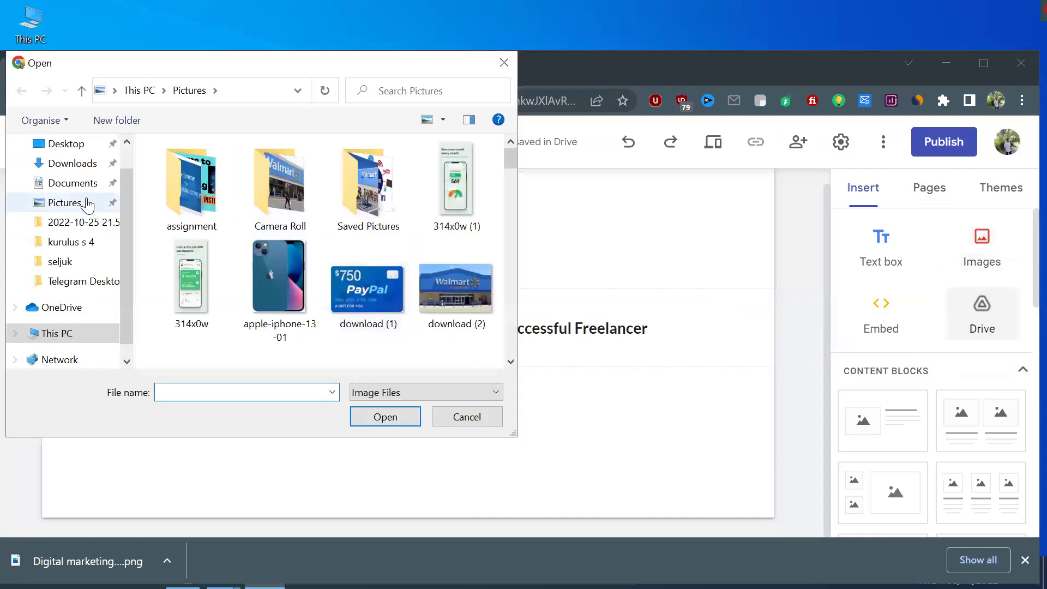
click(82, 163)
click(197, 197)
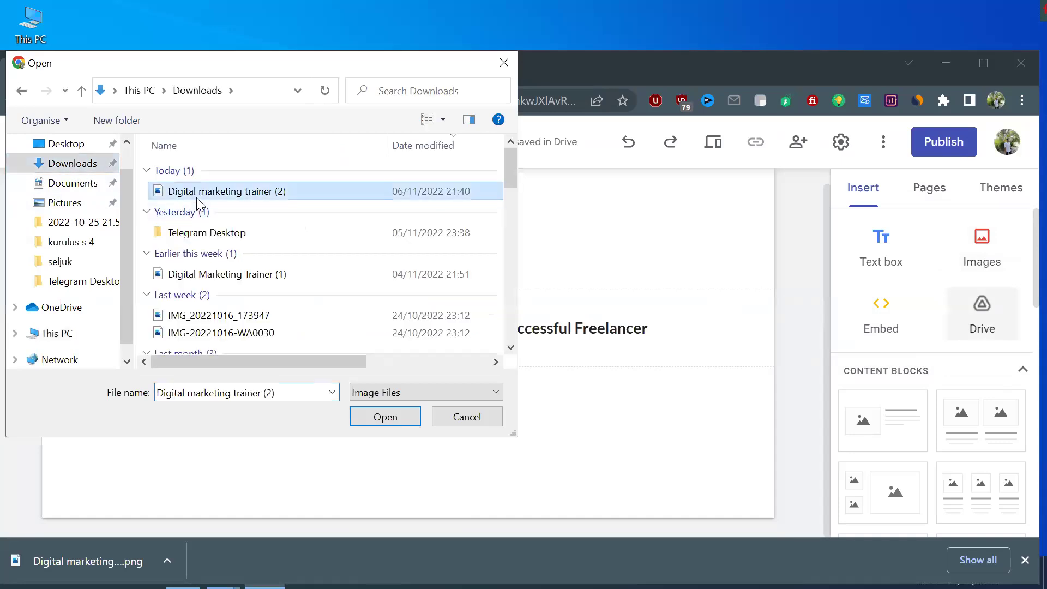
click(385, 416)
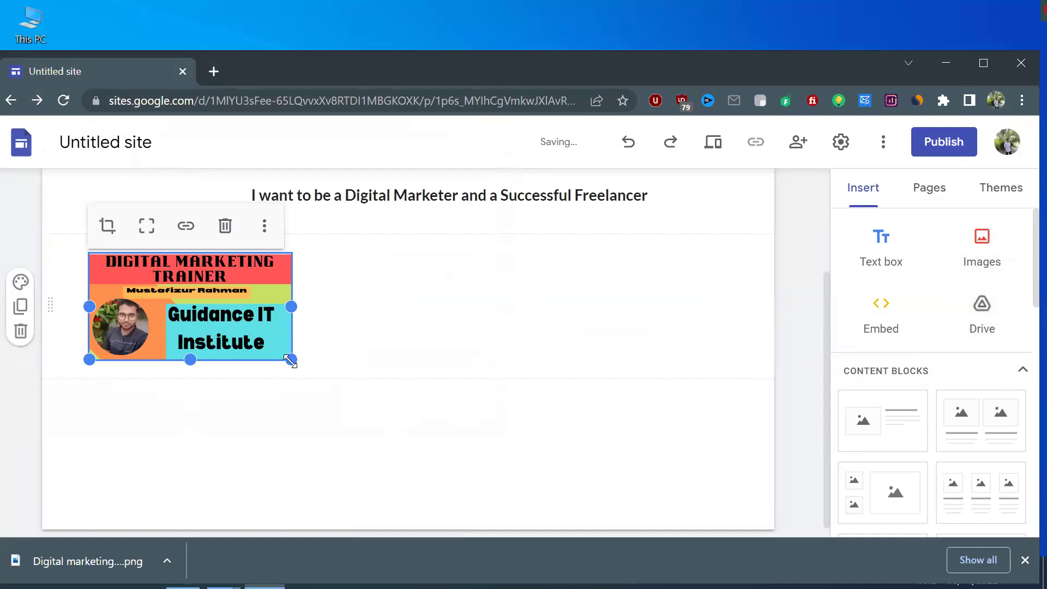
Move and enlarge the uploaded image so it spans the full content width below the sentence
drag(224, 330, 457, 339)
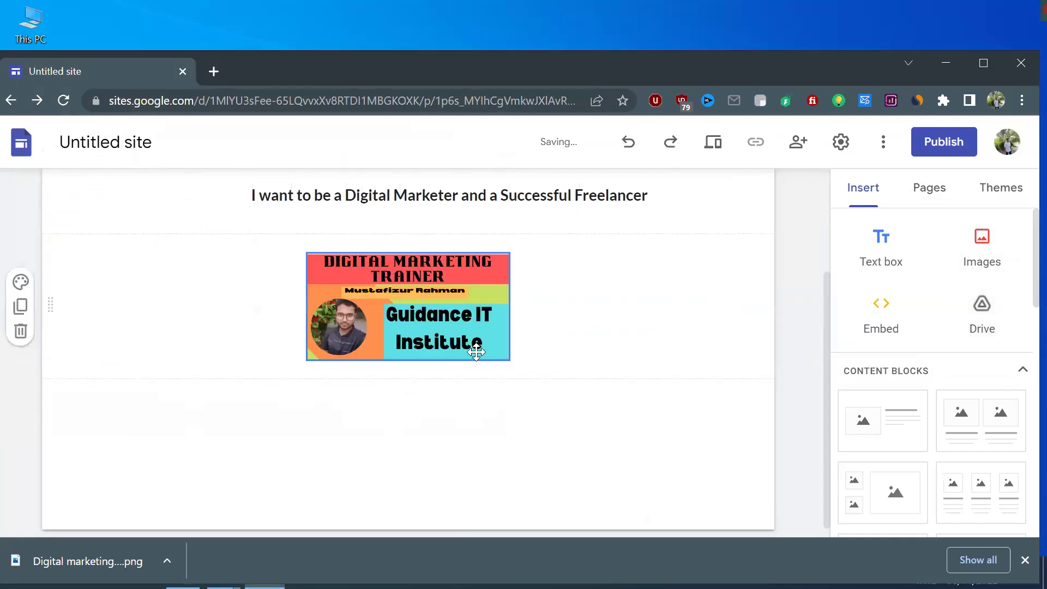
drag(509, 356, 709, 472)
drag(308, 361, 149, 489)
scroll(450, 342, down, 1)
scroll(290, 353, up, 3)
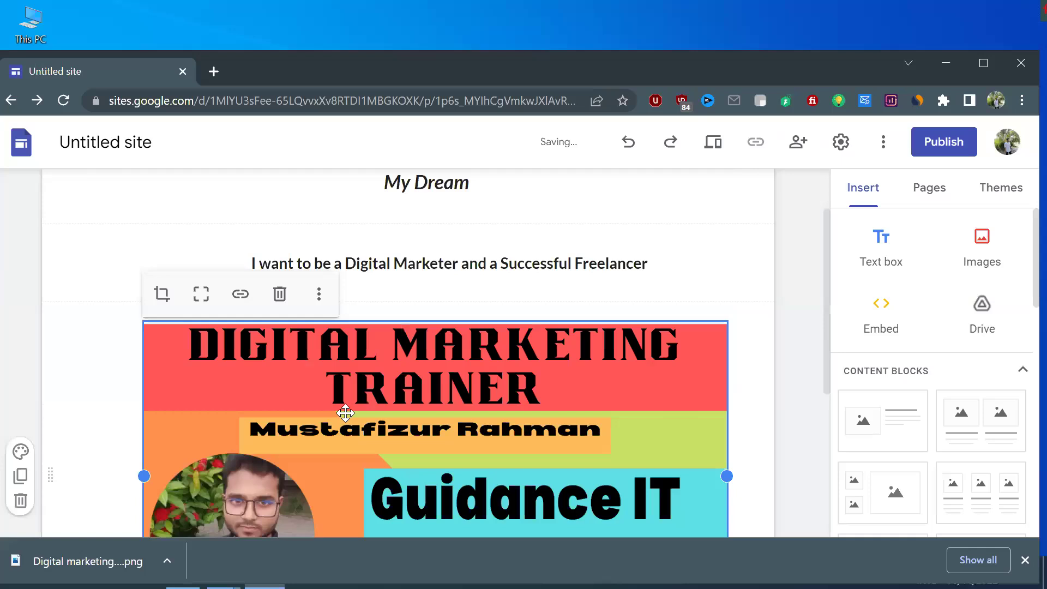
drag(367, 428, 384, 416)
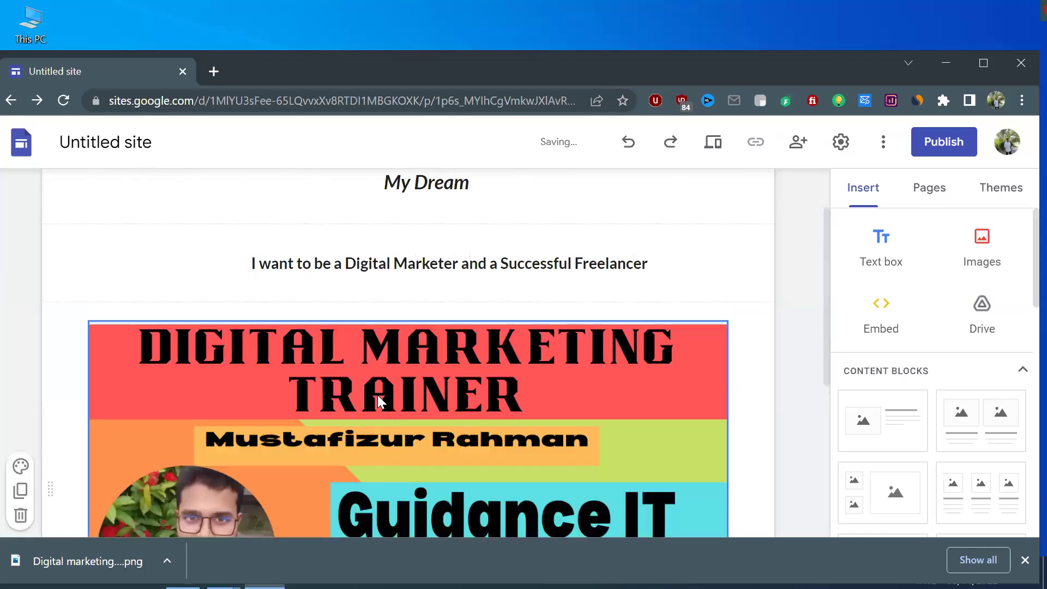
scroll(600, 264, down, 5)
scroll(628, 398, up, 3)
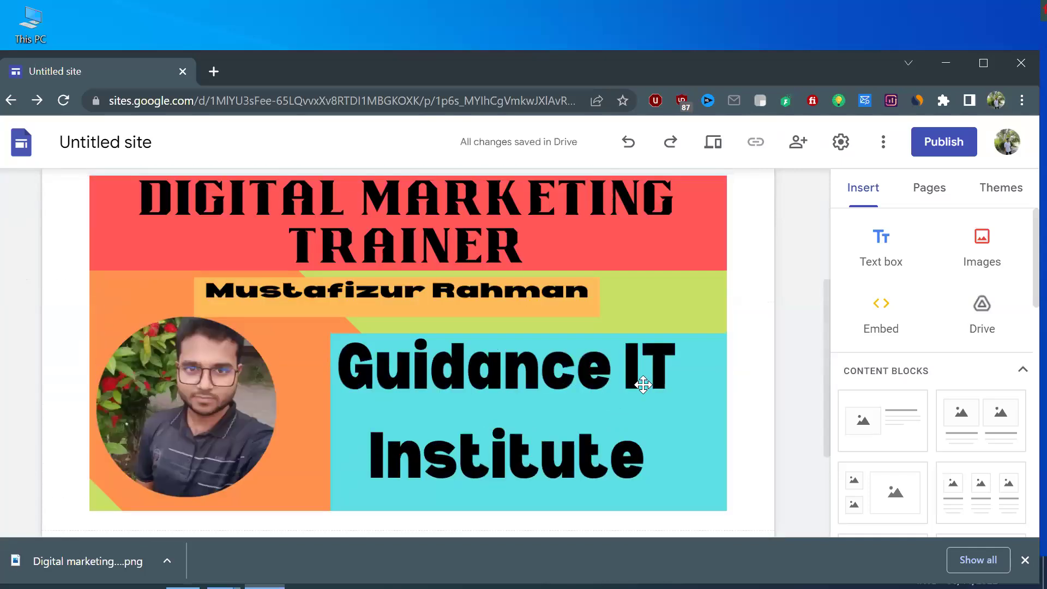
Review the page layout from the "My Dream" heading down to the area below the uploaded image
scroll(738, 351, up, 2)
scroll(739, 350, down, 2)
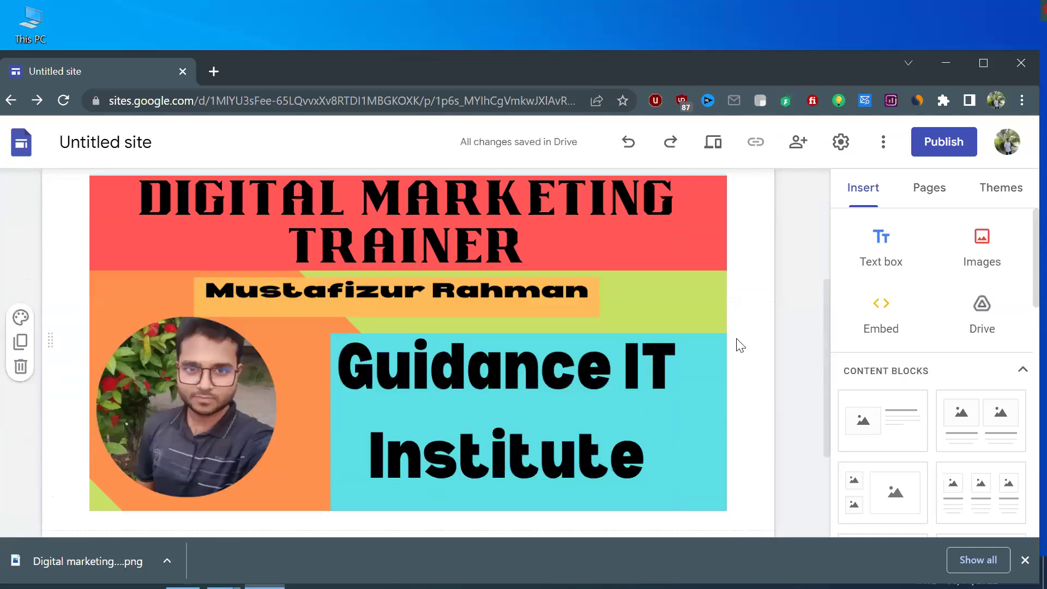
scroll(740, 346, up, 1)
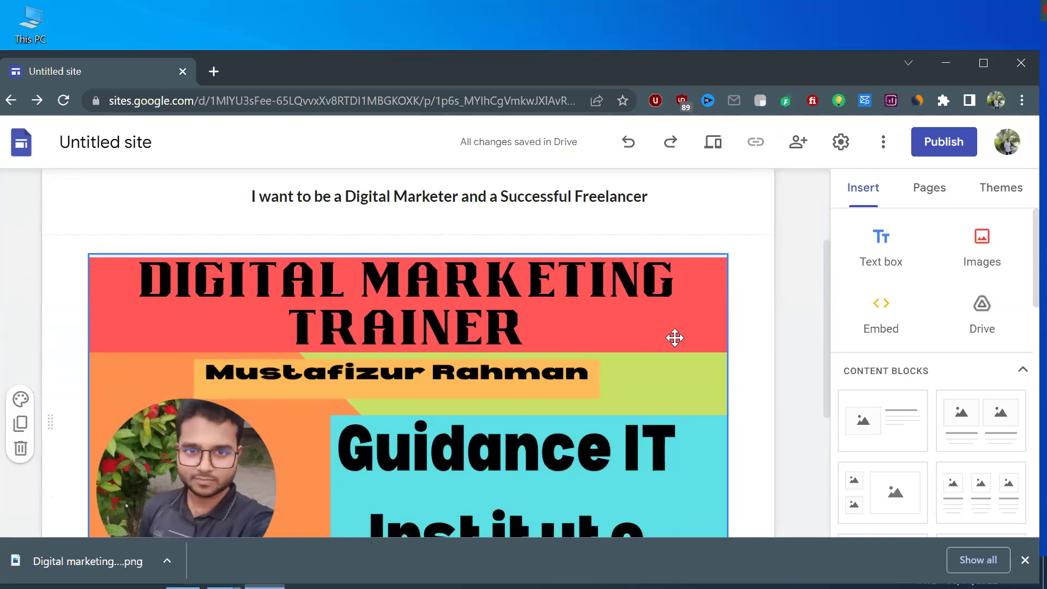
scroll(360, 333, down, 2)
scroll(361, 333, up, 4)
scroll(361, 333, down, 3)
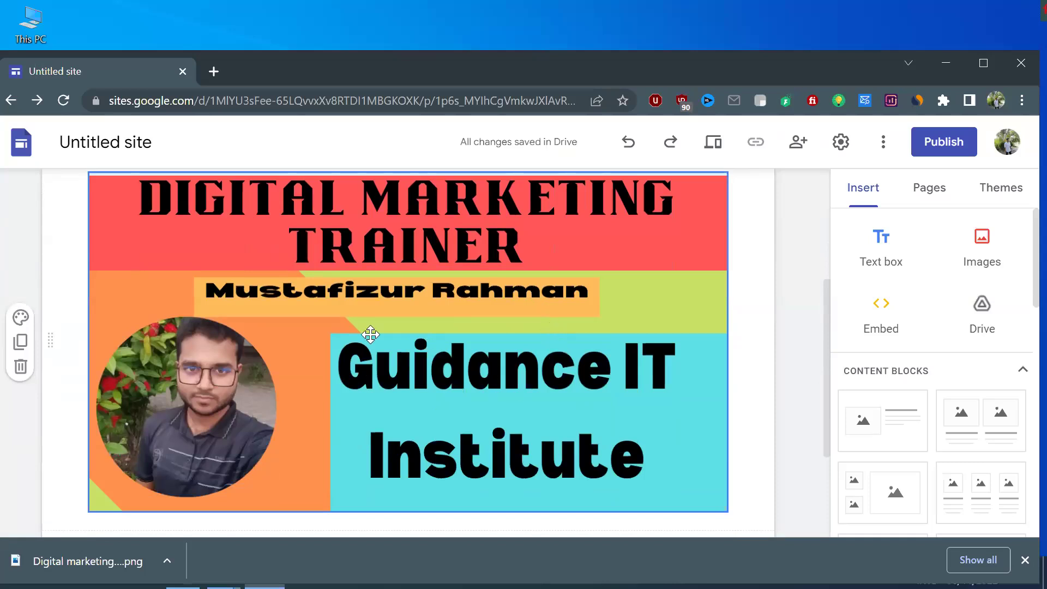
scroll(329, 331, up, 2)
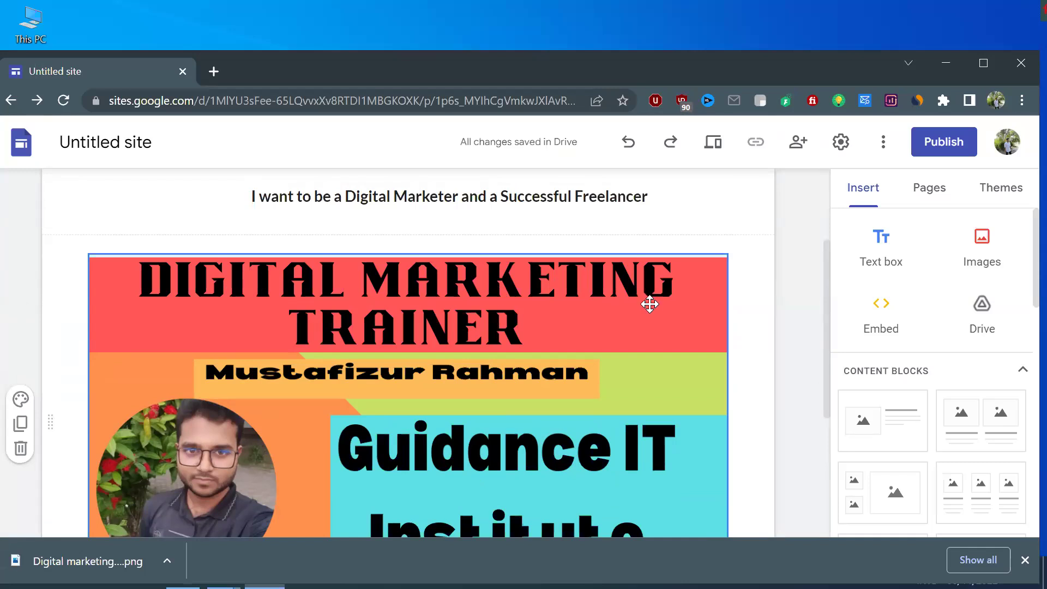
scroll(494, 362, up, 3)
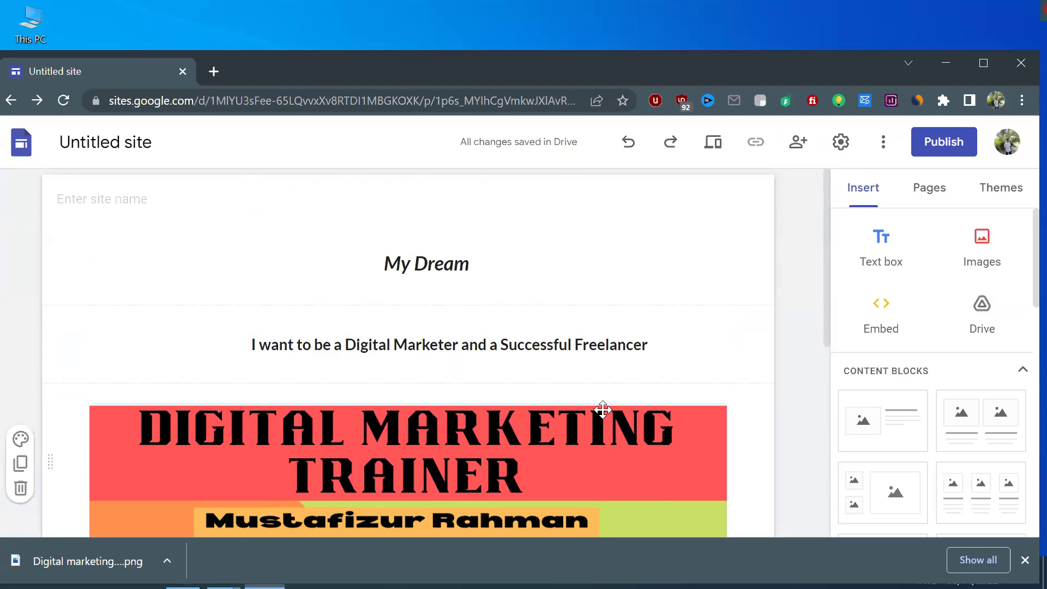
scroll(483, 429, down, 3)
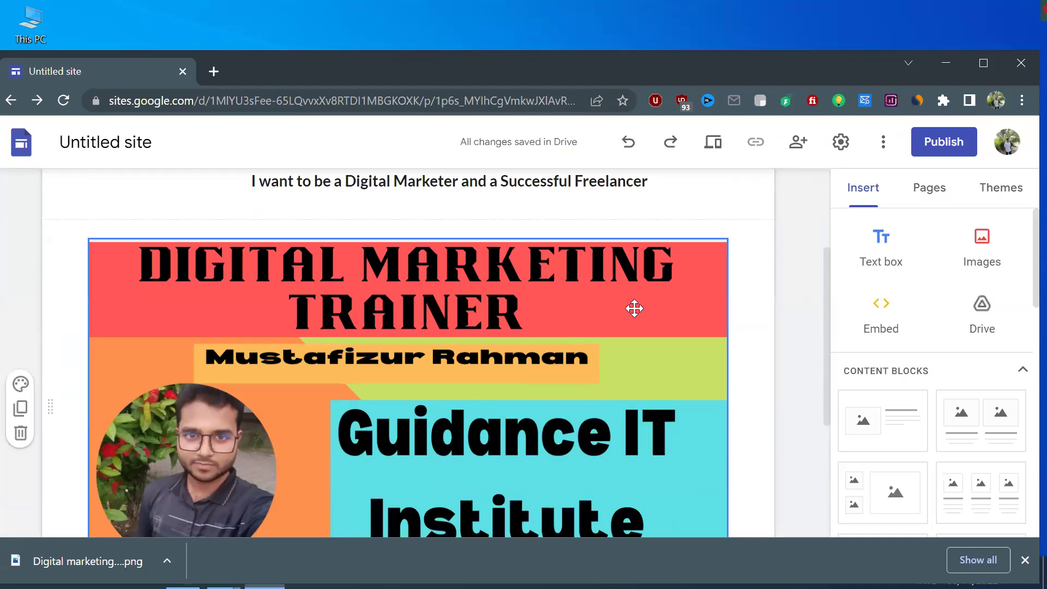
scroll(544, 327, down, 2)
scroll(545, 327, down, 3)
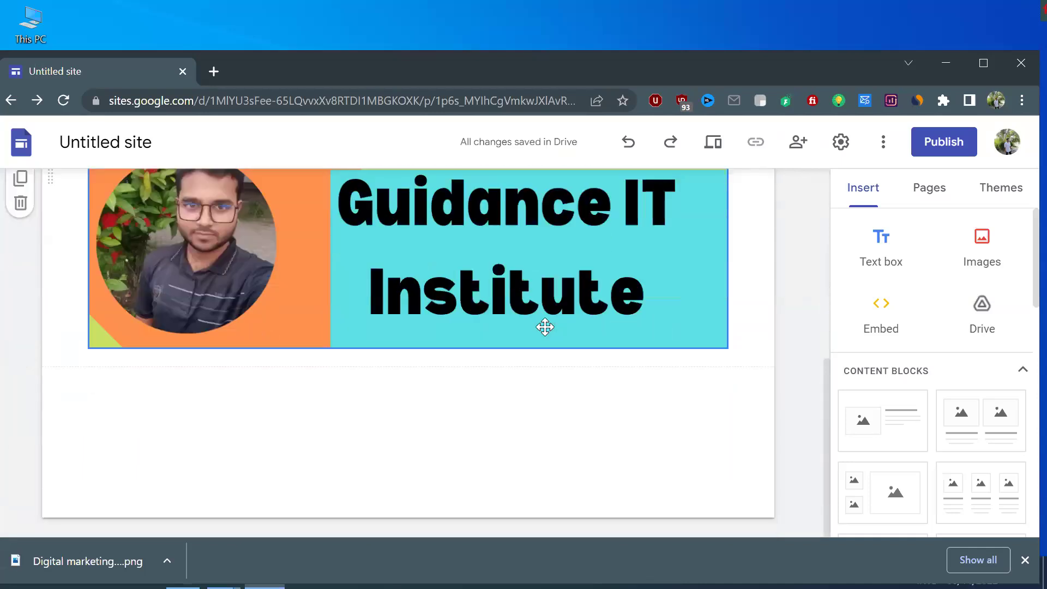
scroll(543, 349, up, 6)
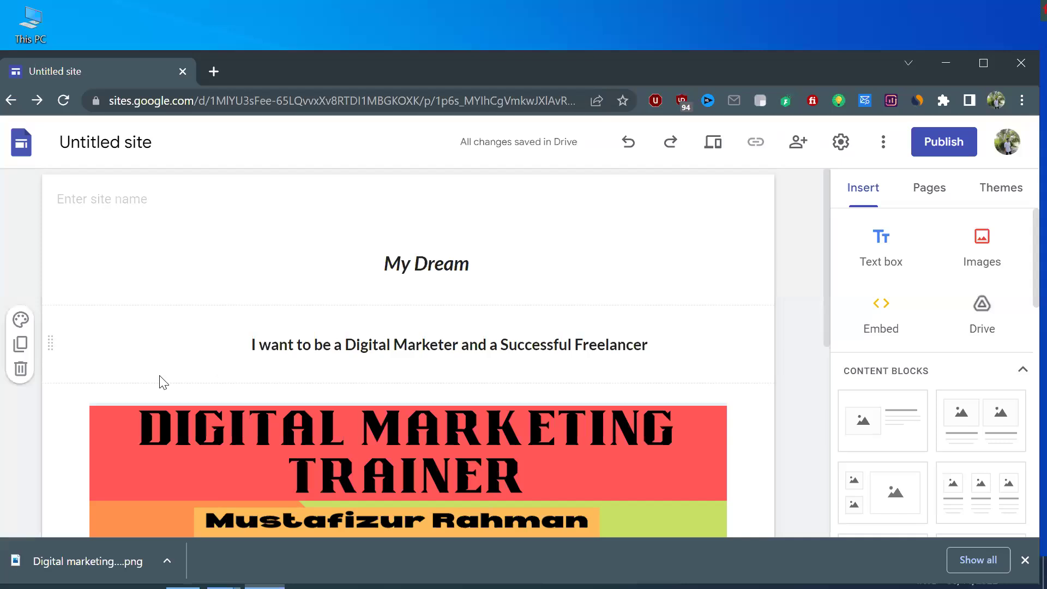
Reduce the leading space before the "I want to be a Digital Marketer" sentence to shift it slightly left, and deselect its text box
click(248, 345)
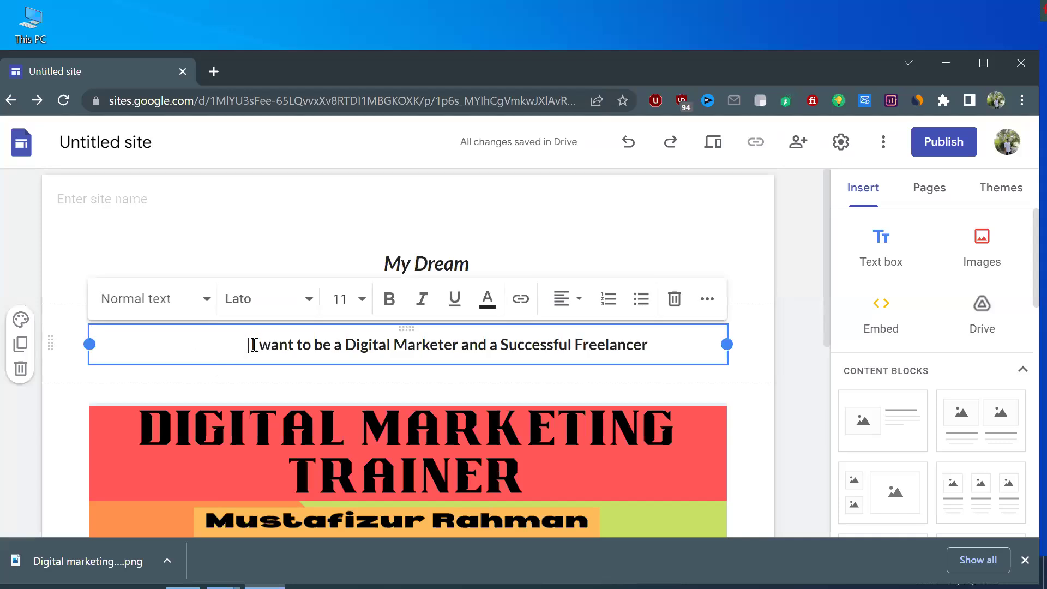
key(BackSpace)
key(BackSpace)
key(BackSpace)
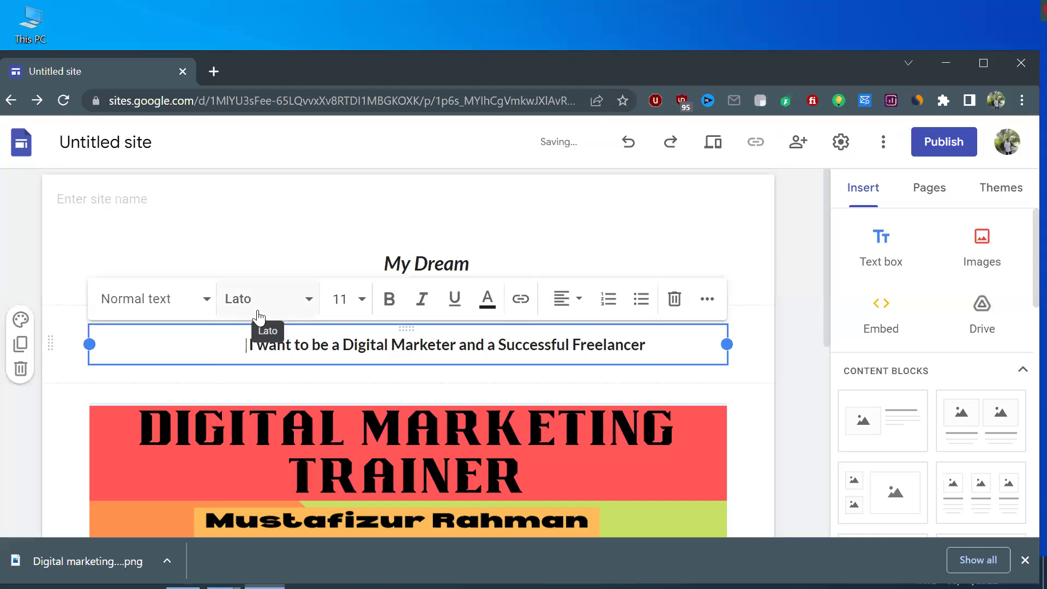
key(BackSpace)
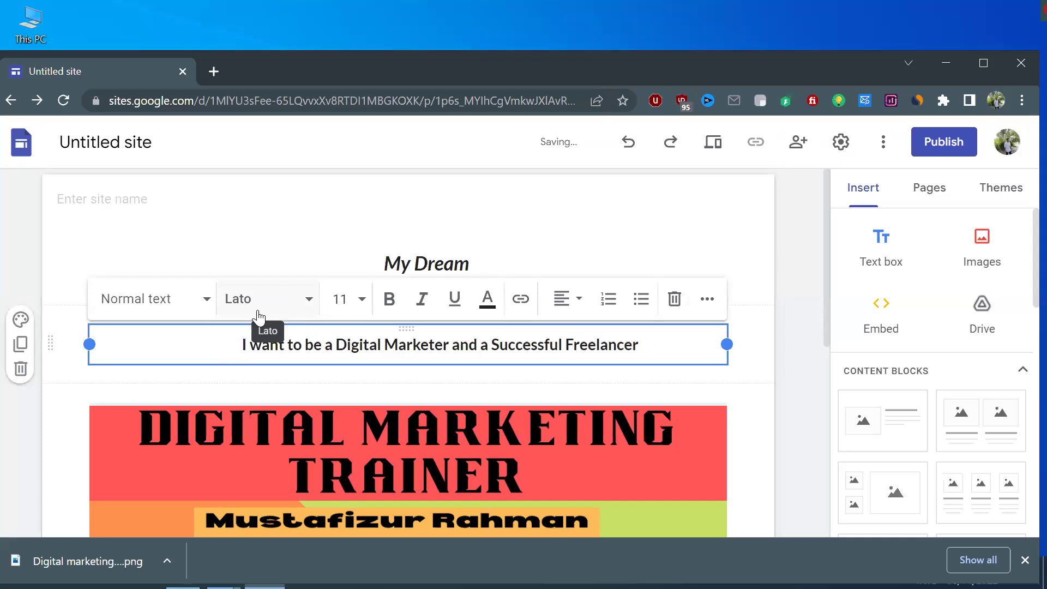
click(290, 231)
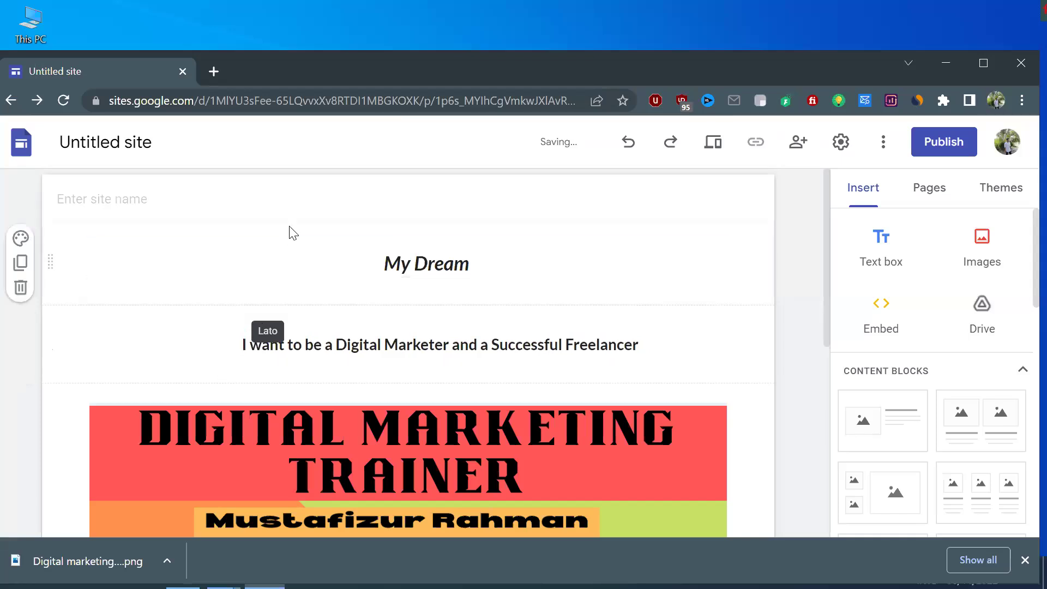
Remove a leading space before the "My Dream" heading to align it better with the sentence below
click(388, 265)
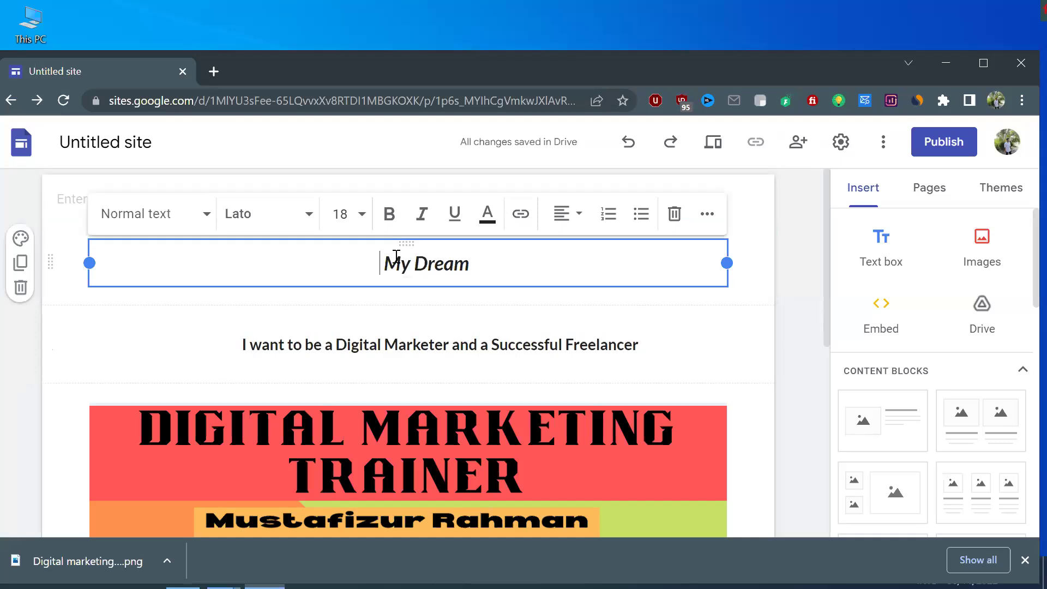
key(BackSpace)
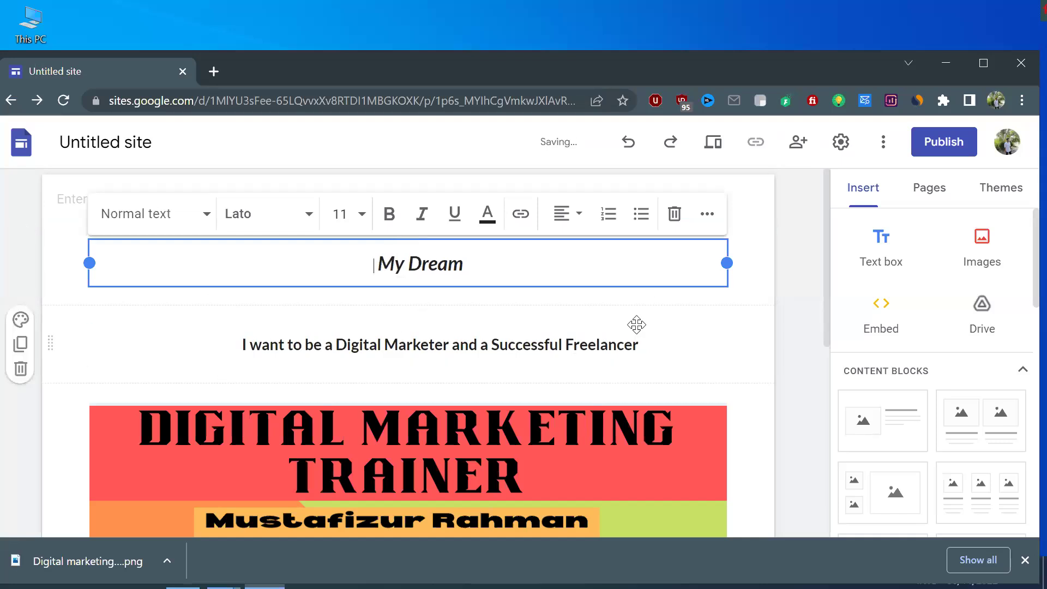
click(660, 344)
Add an empty text box to the page below the uploaded image
scroll(546, 360, down, 2)
click(498, 352)
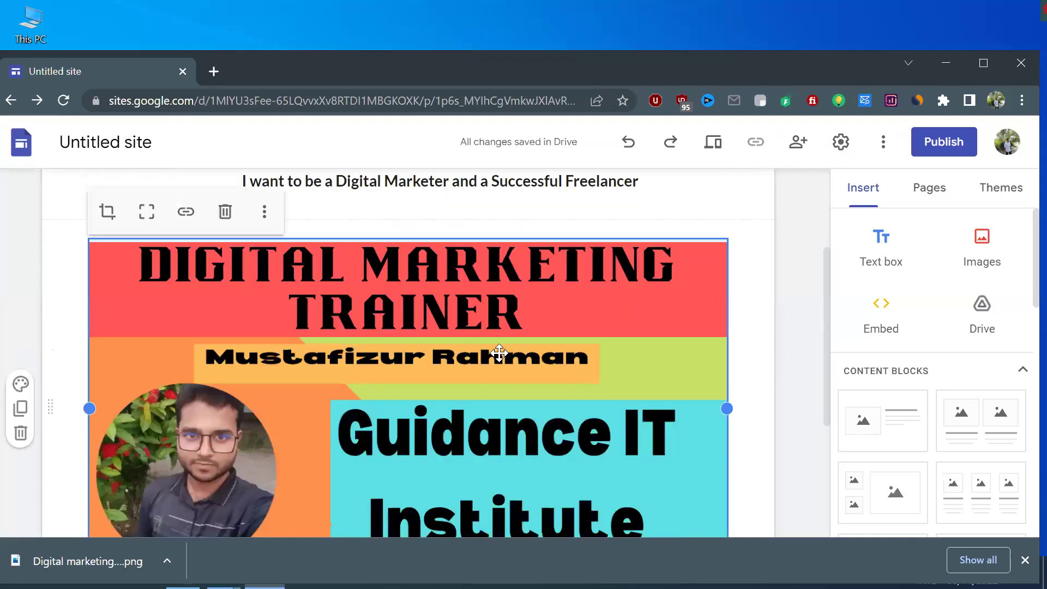
scroll(500, 358, down, 4)
scroll(417, 434, up, 2)
scroll(338, 425, down, 2)
click(195, 402)
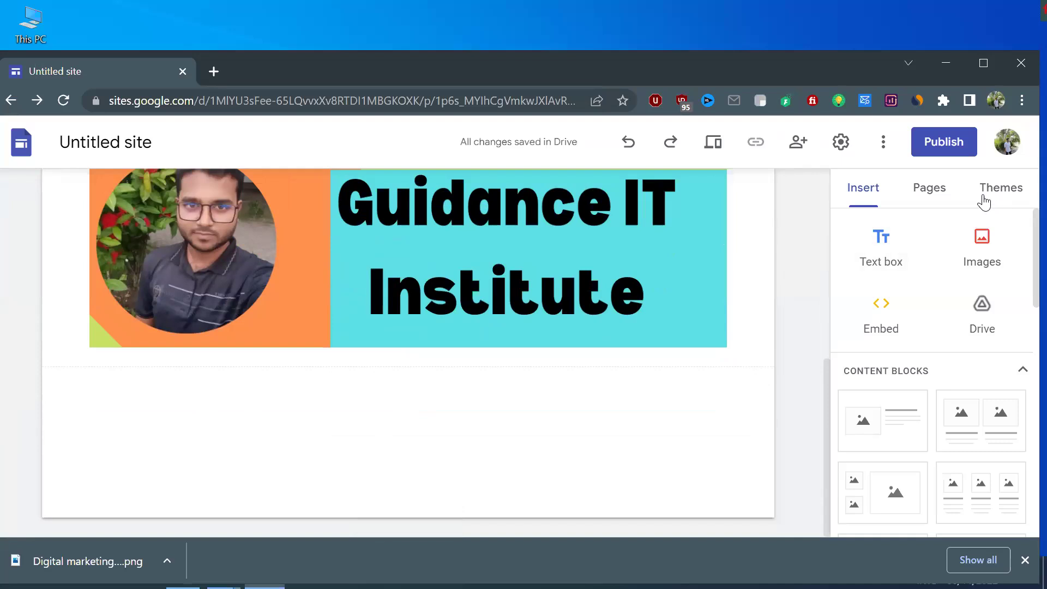
click(878, 255)
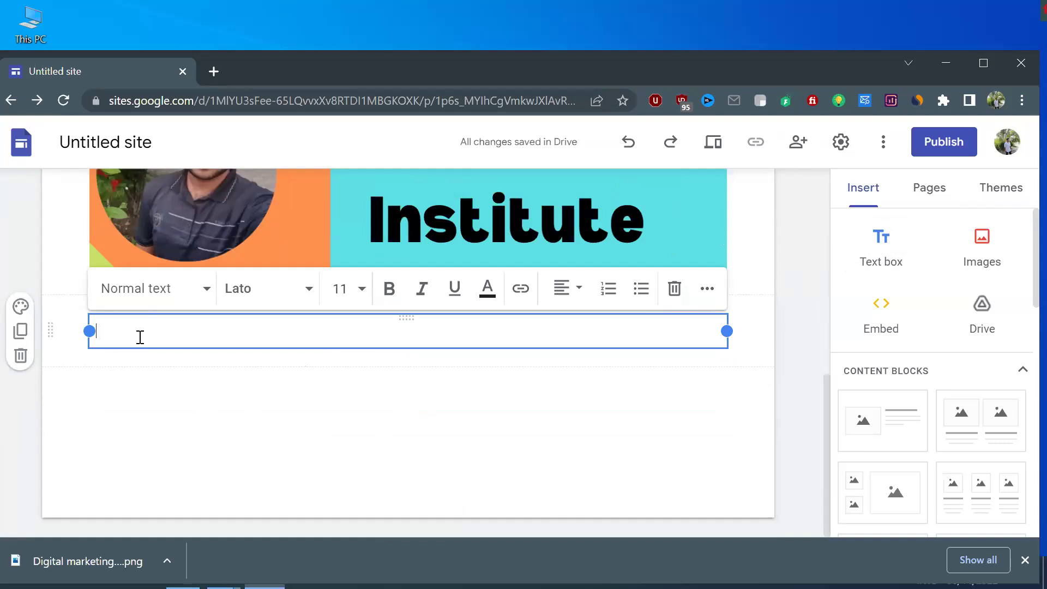
Open Google Drive in a new browser tab and look through My Drive for the document containing the self-introduction text
click(212, 75)
click(40, 126)
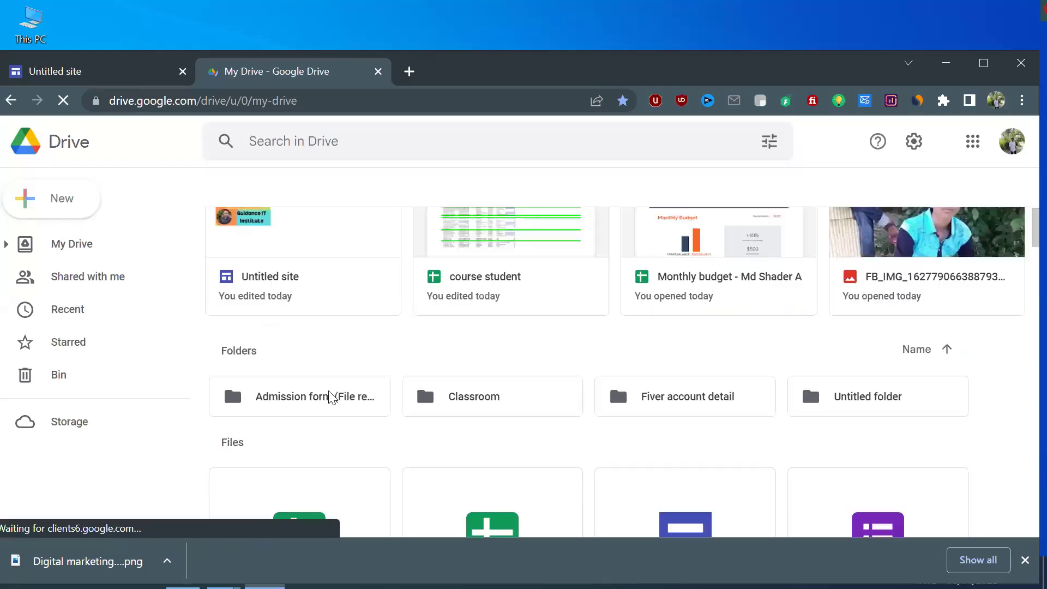
scroll(311, 367, down, 5)
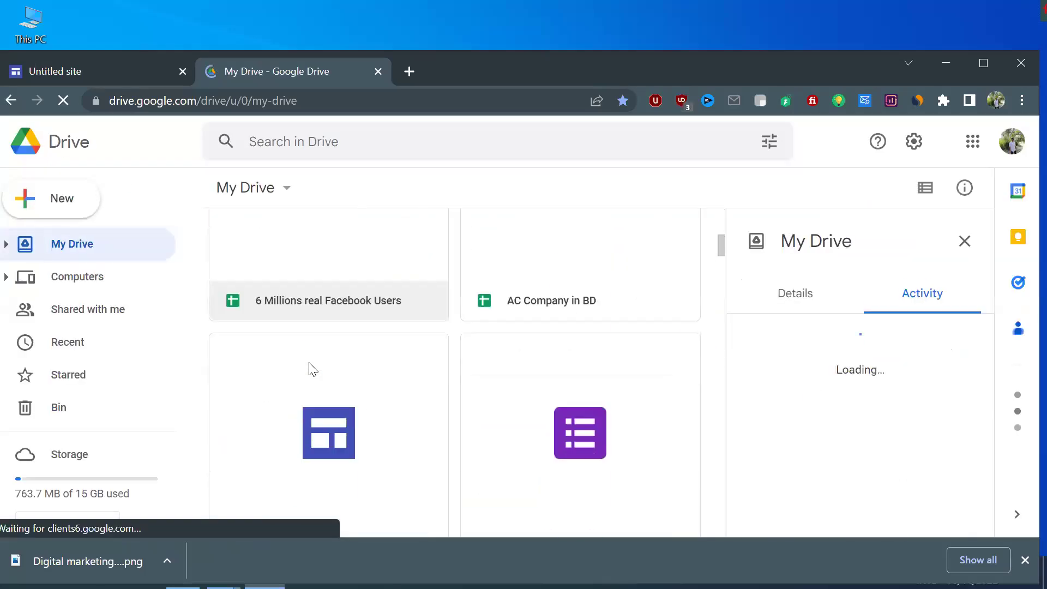
scroll(310, 369, down, 16)
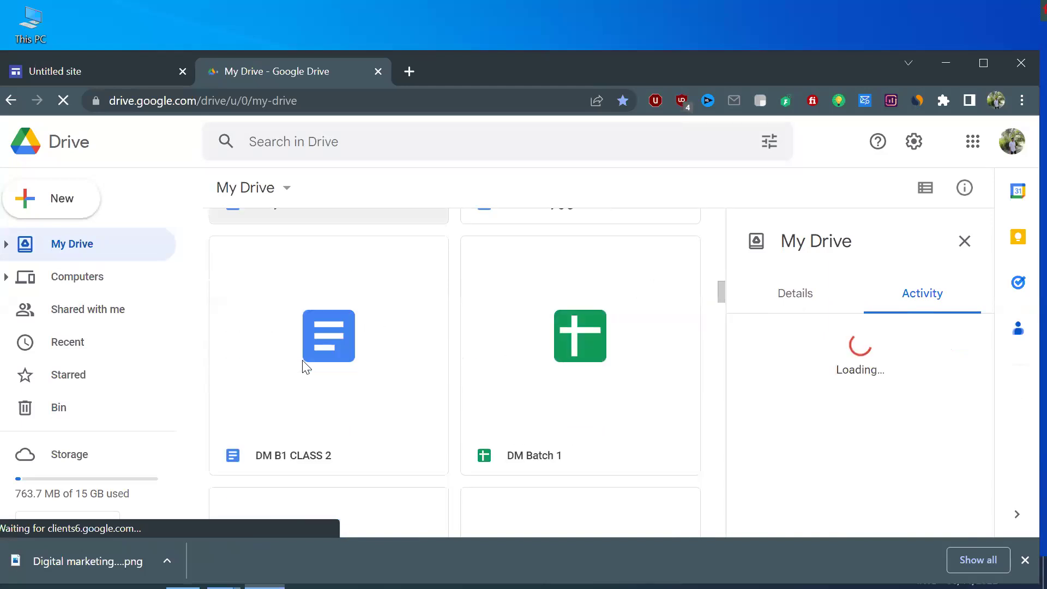
scroll(302, 359, down, 9)
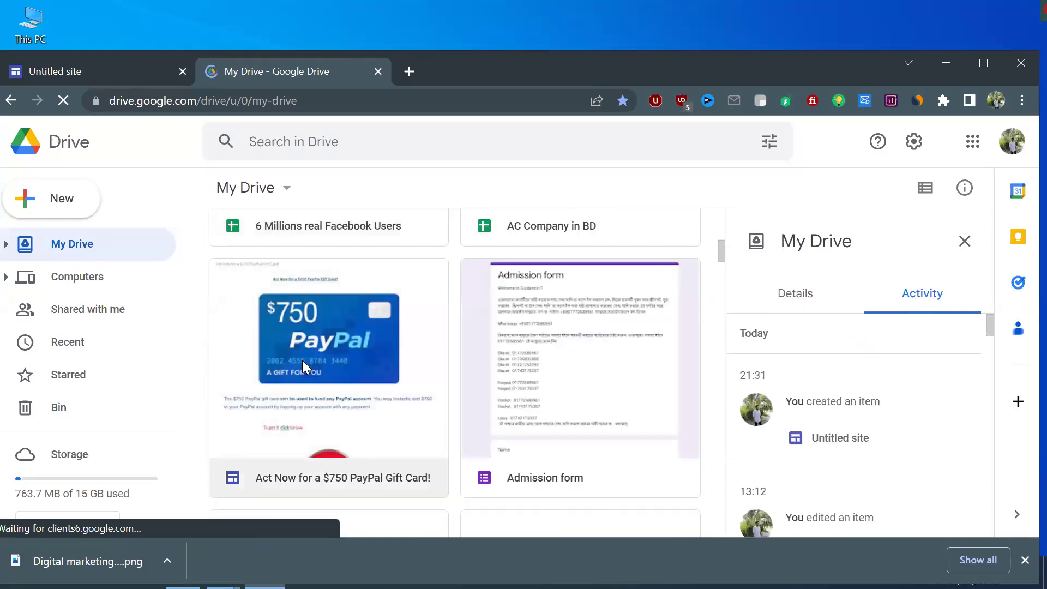
scroll(302, 361, down, 4)
scroll(300, 362, down, 4)
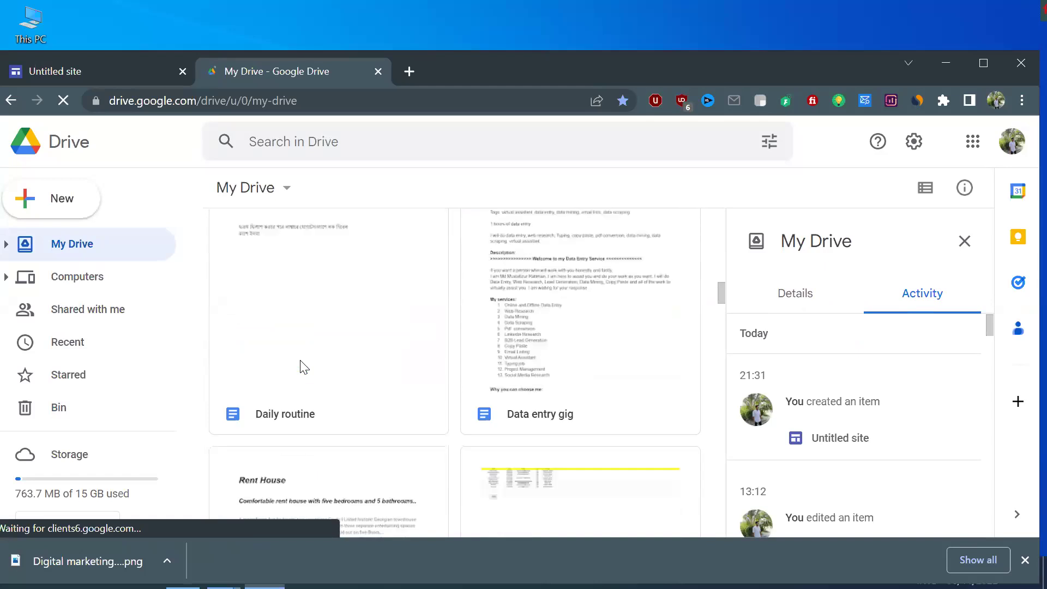
scroll(304, 368, down, 2)
scroll(304, 368, down, 10)
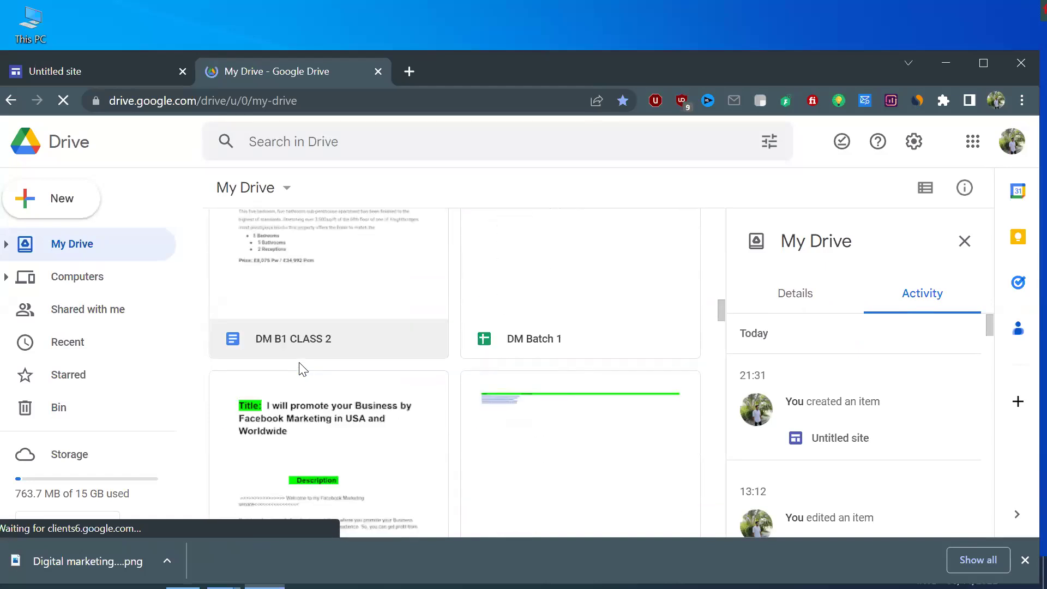
scroll(303, 370, up, 3)
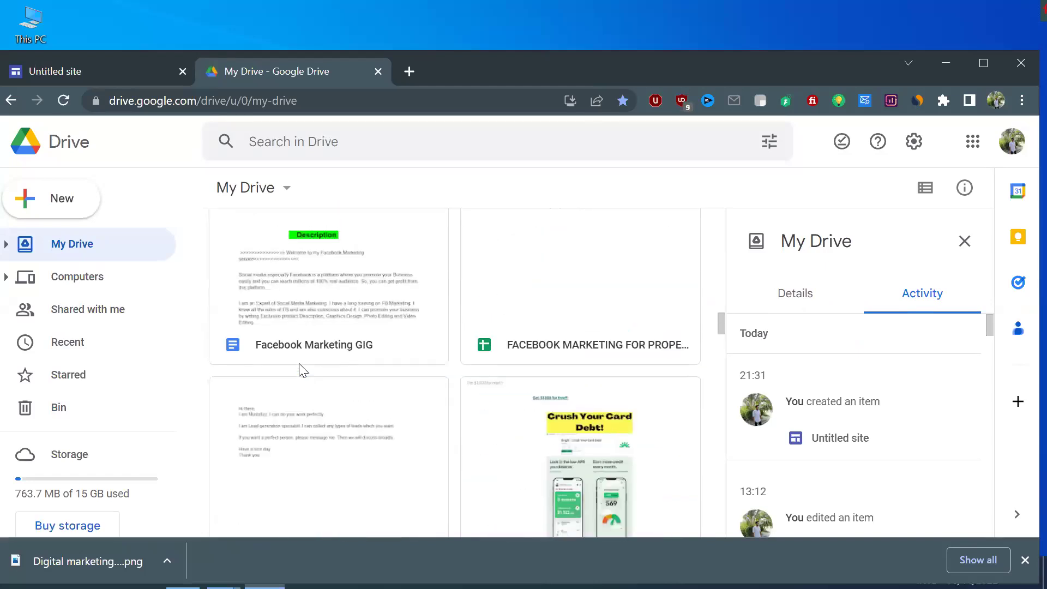
scroll(299, 364, down, 7)
scroll(296, 364, down, 5)
scroll(294, 367, down, 5)
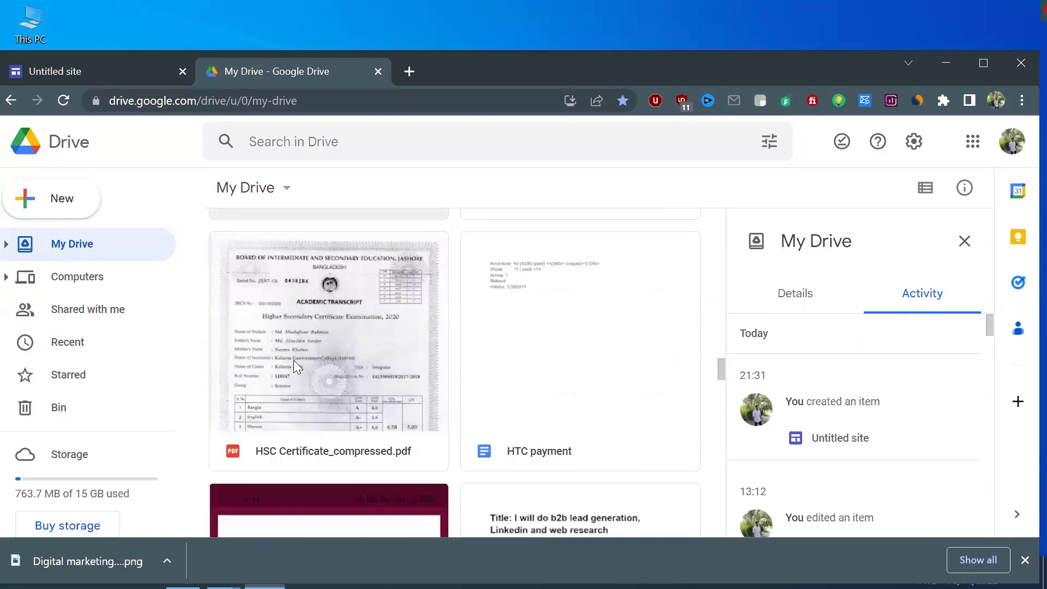
scroll(294, 366, up, 3)
scroll(294, 367, down, 6)
scroll(293, 361, down, 6)
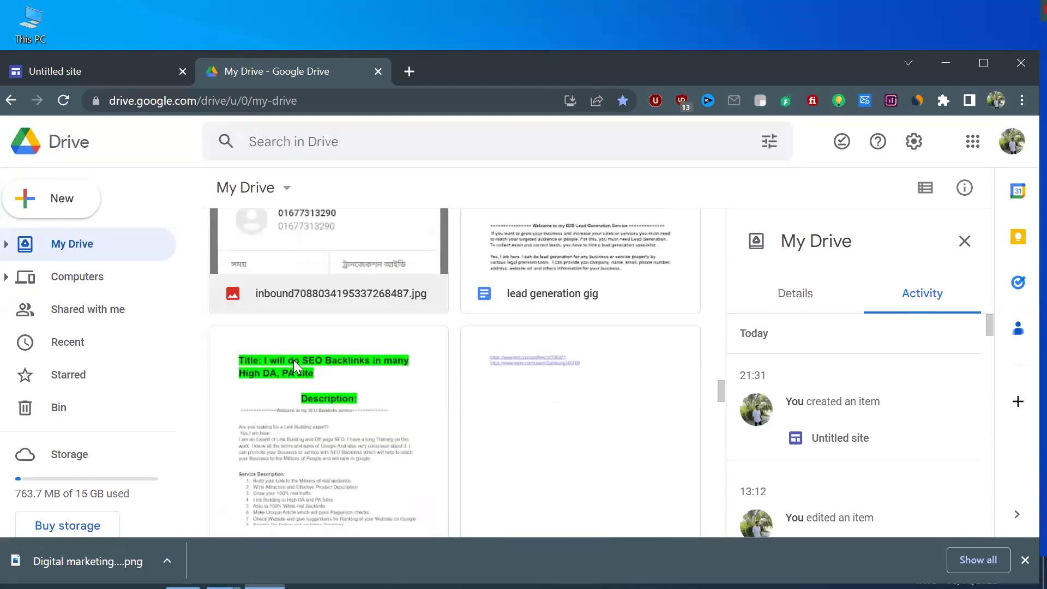
scroll(293, 360, up, 2)
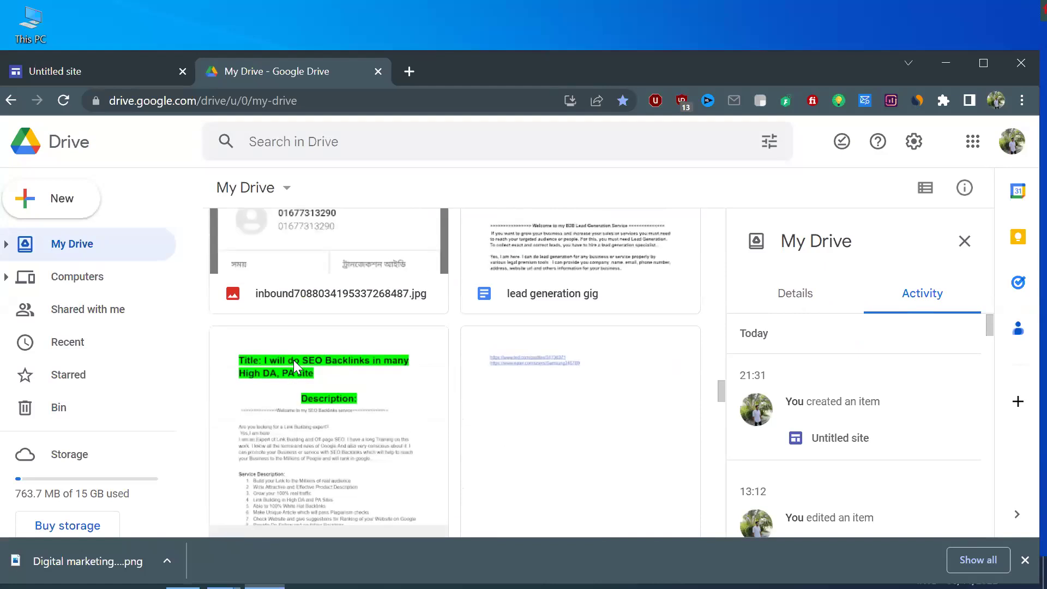
scroll(291, 359, down, 10)
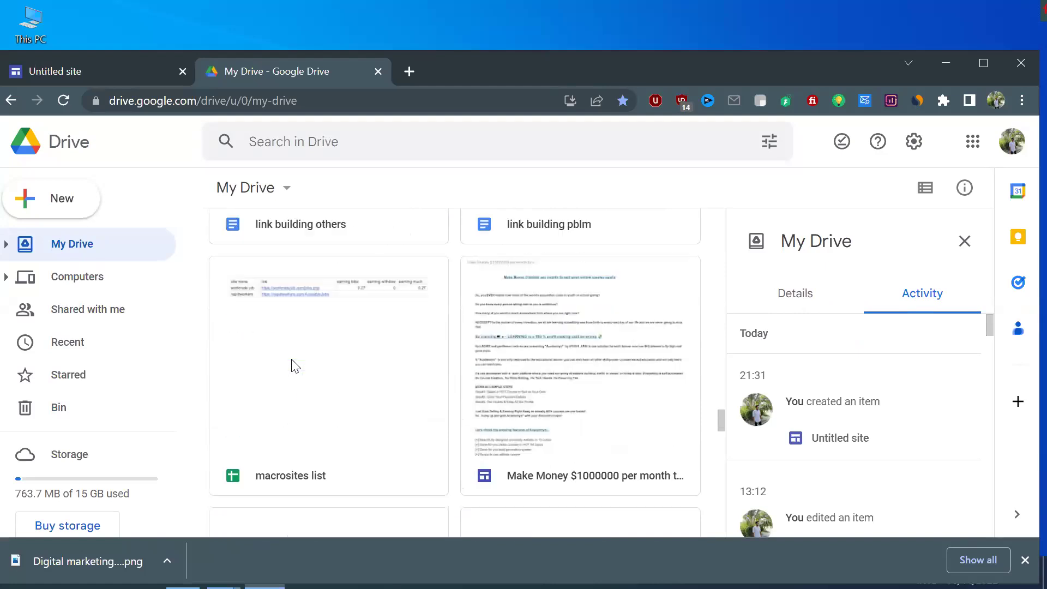
scroll(293, 363, down, 12)
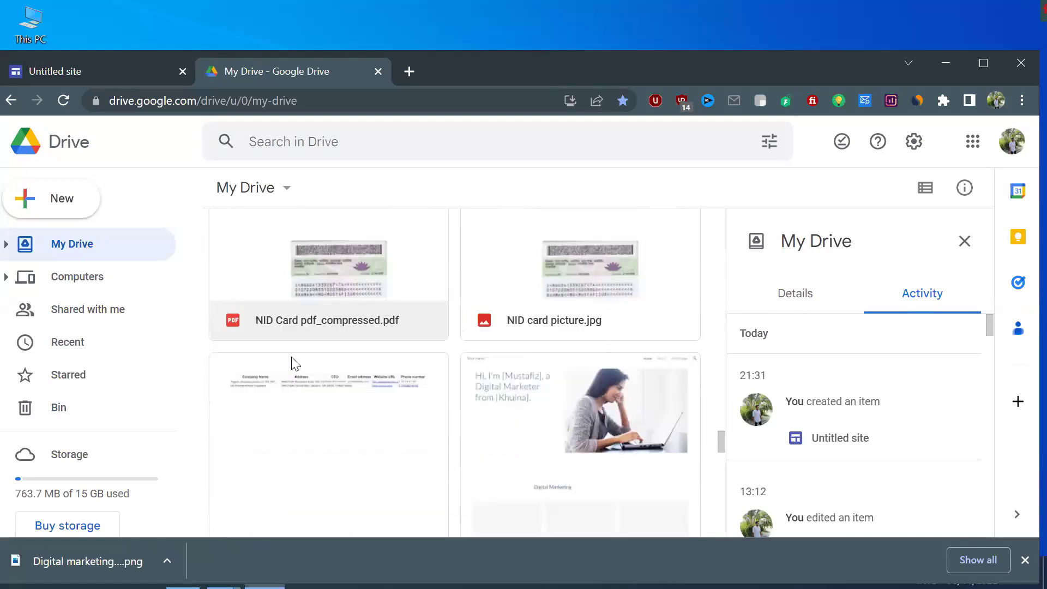
scroll(291, 356, down, 12)
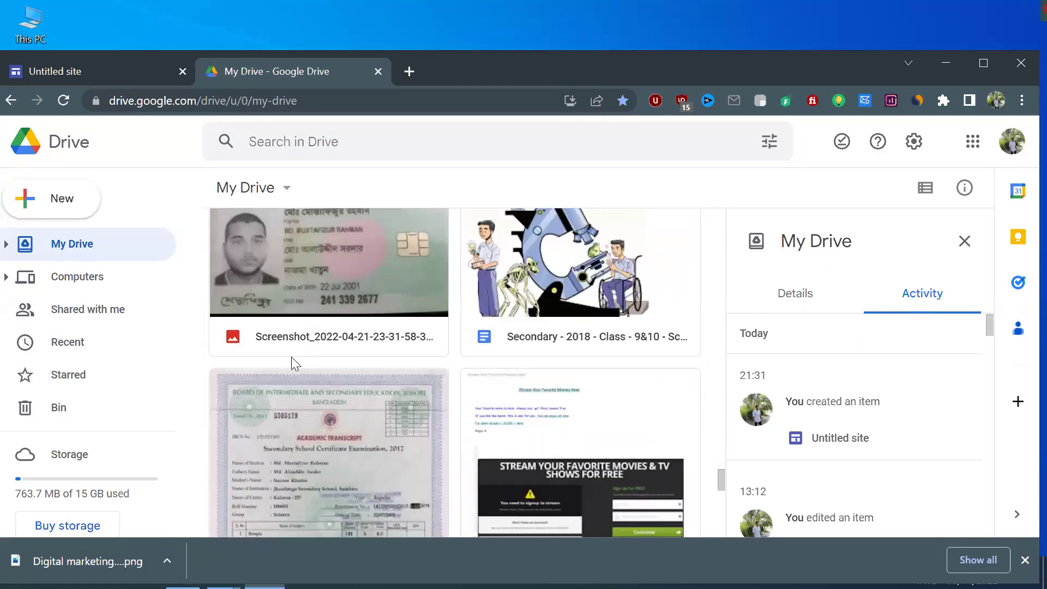
scroll(291, 356, down, 12)
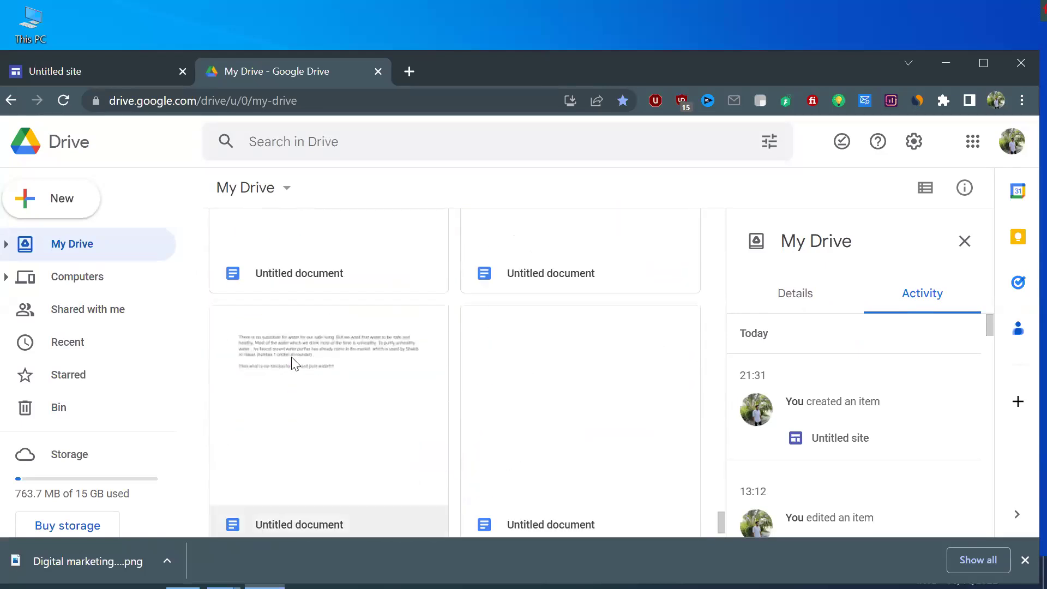
scroll(291, 357, down, 8)
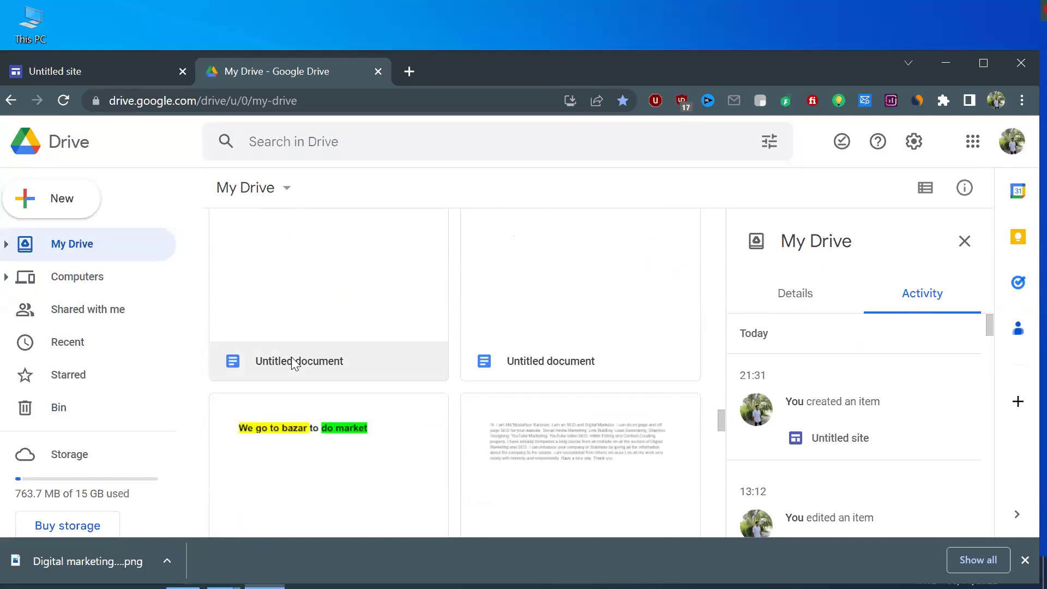
scroll(375, 380, down, 3)
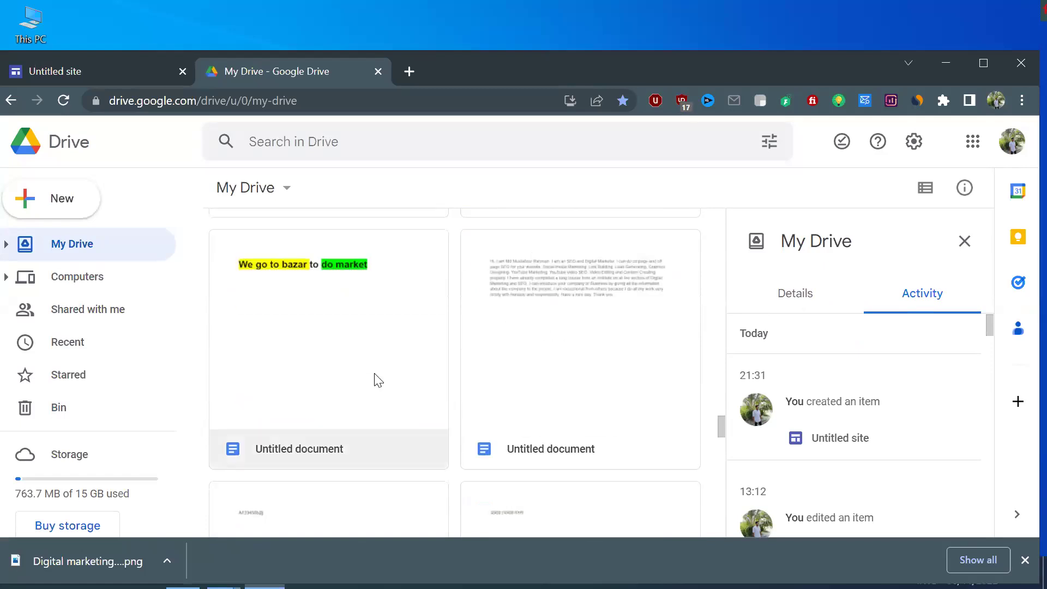
Open the Drive document containing the self-introduction paragraph and copy all of its text
double_click(497, 451)
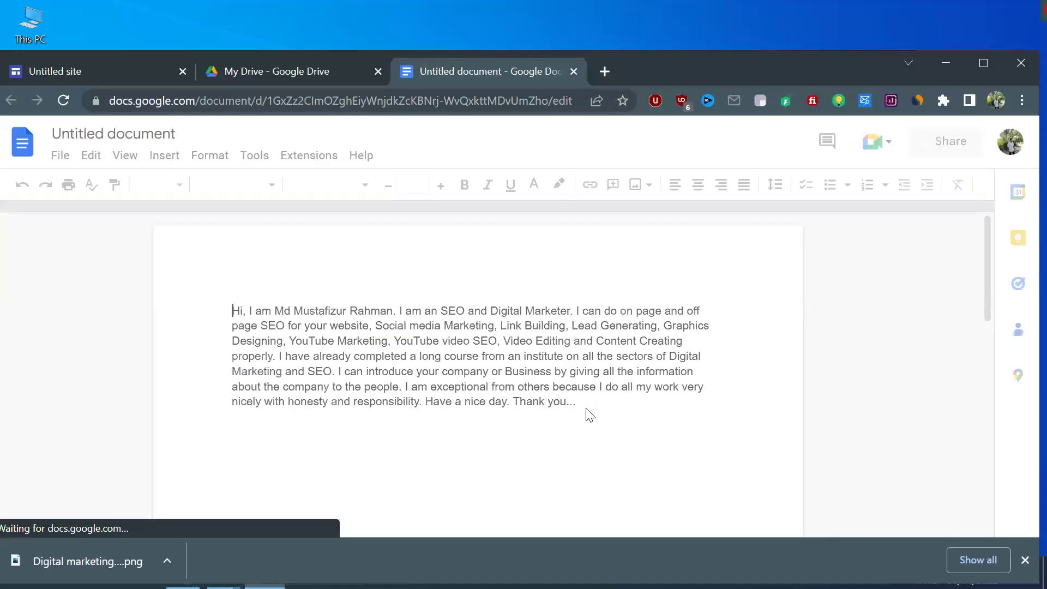
click(576, 403)
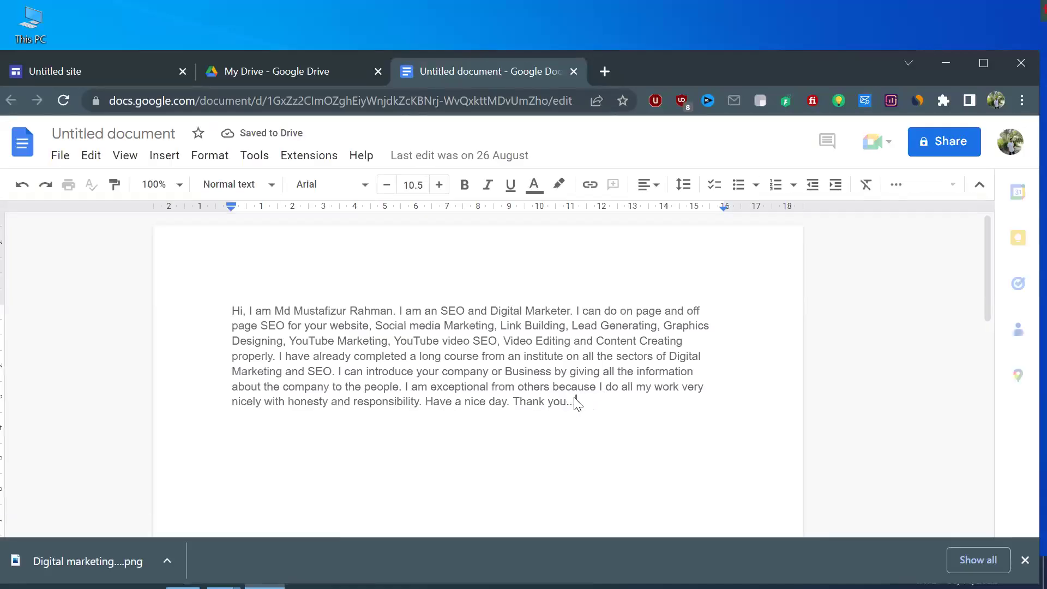
key(ctrl+a)
key(ctrl+c)
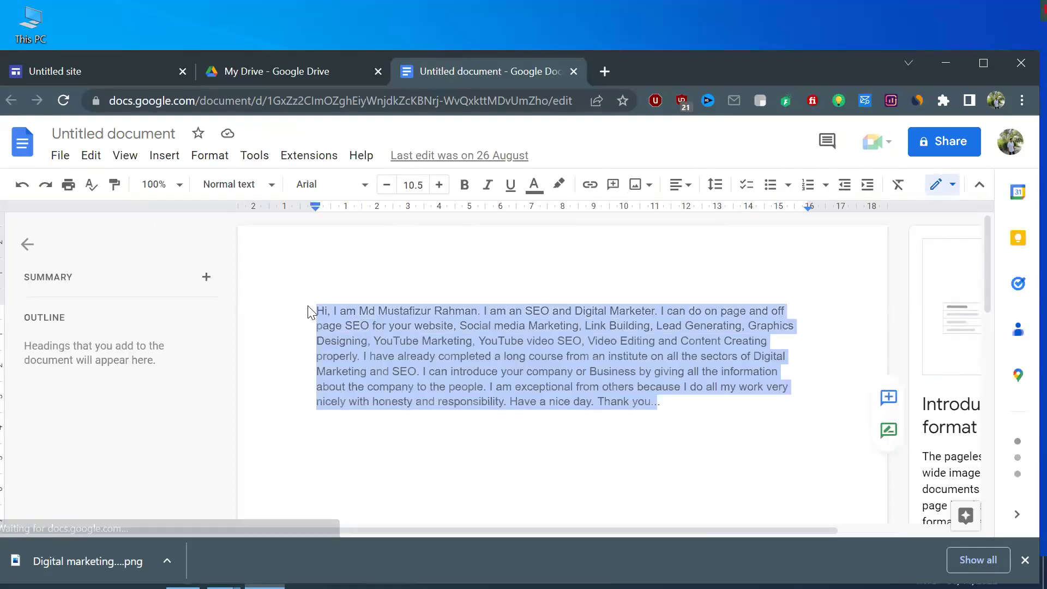
Return to the Google Sites page and paste the introduction paragraph into the empty text box below the image
click(105, 67)
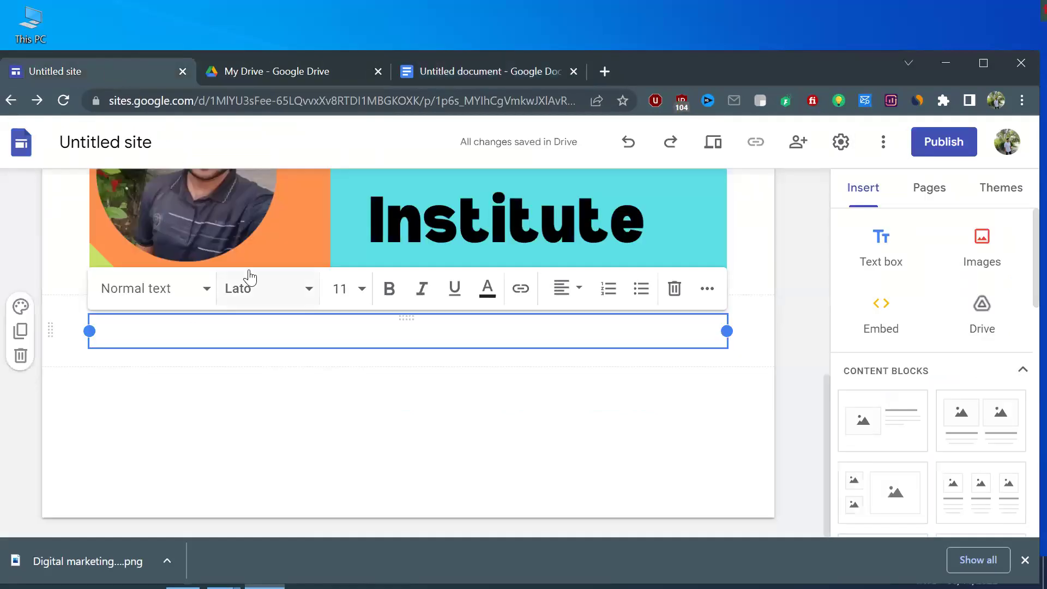
click(156, 329)
key(ctrl+v)
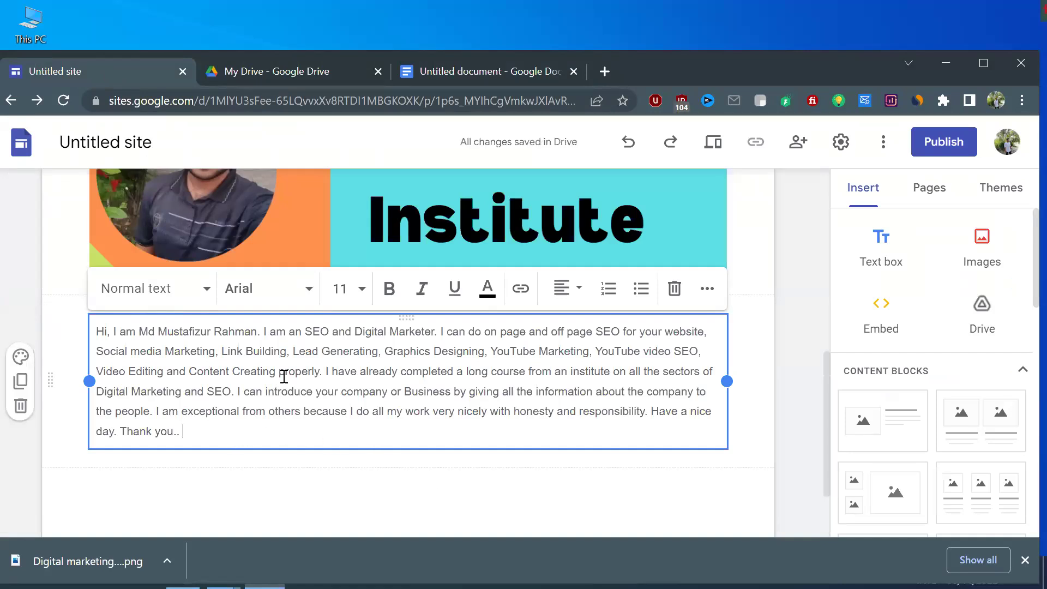
Review the page layout from the "My Dream" heading down to the pasted introduction text
scroll(262, 348, up, 3)
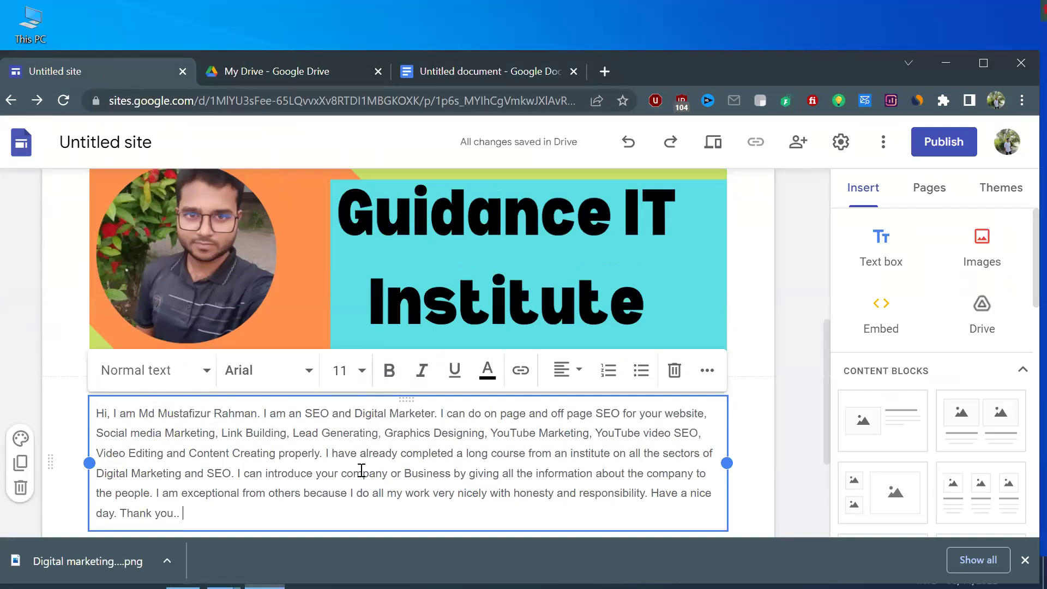
scroll(362, 470, down, 3)
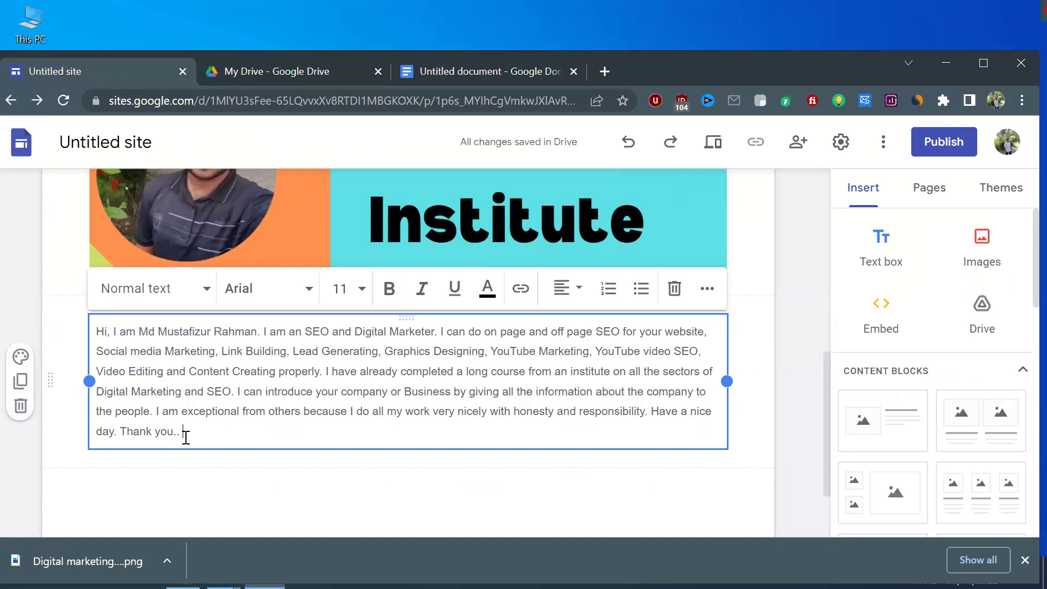
scroll(301, 427, up, 8)
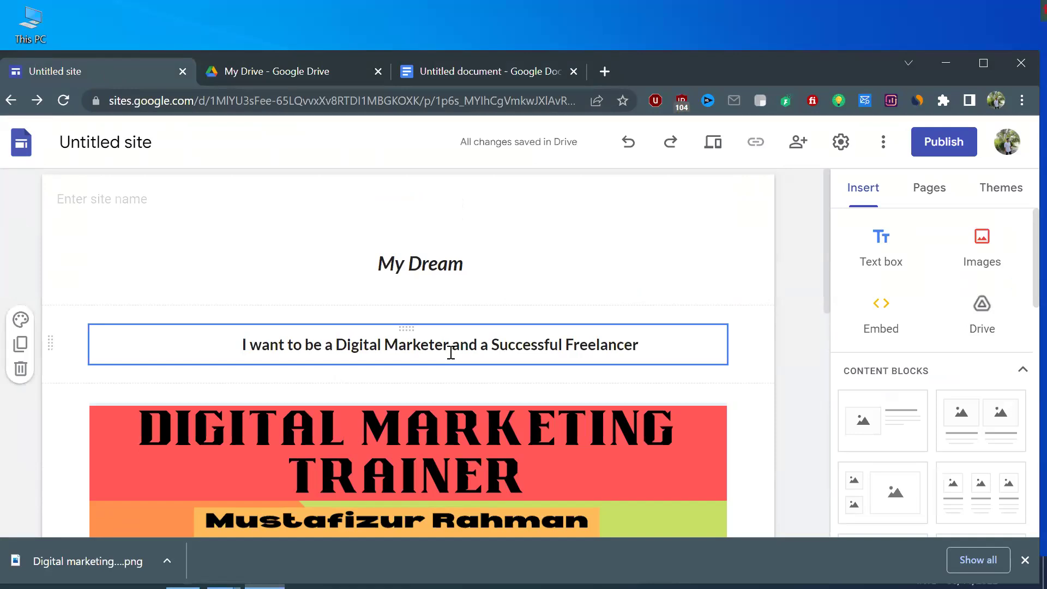
scroll(141, 299, down, 3)
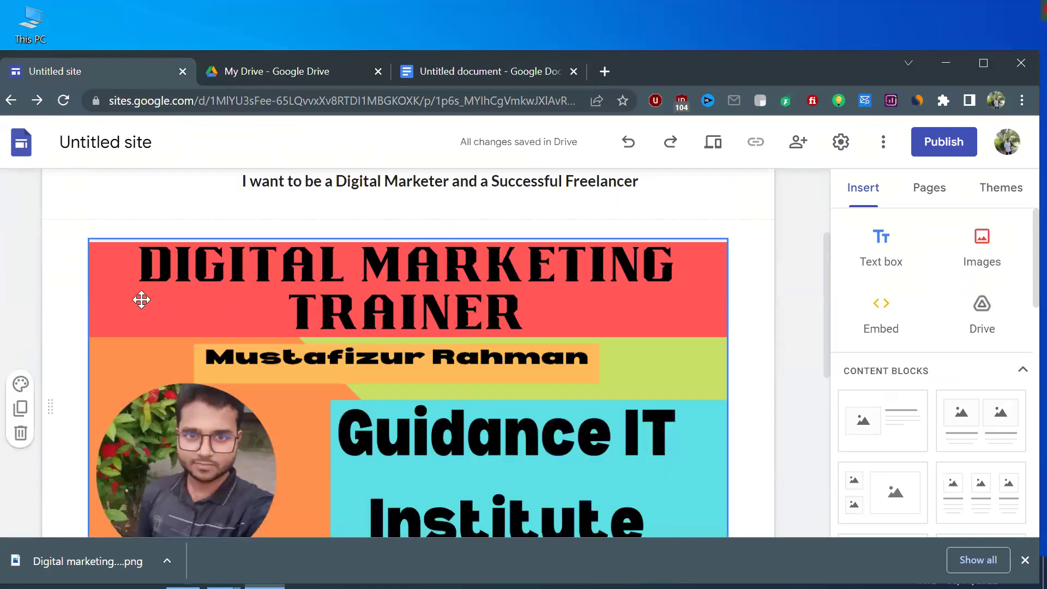
scroll(304, 339, down, 5)
click(303, 338)
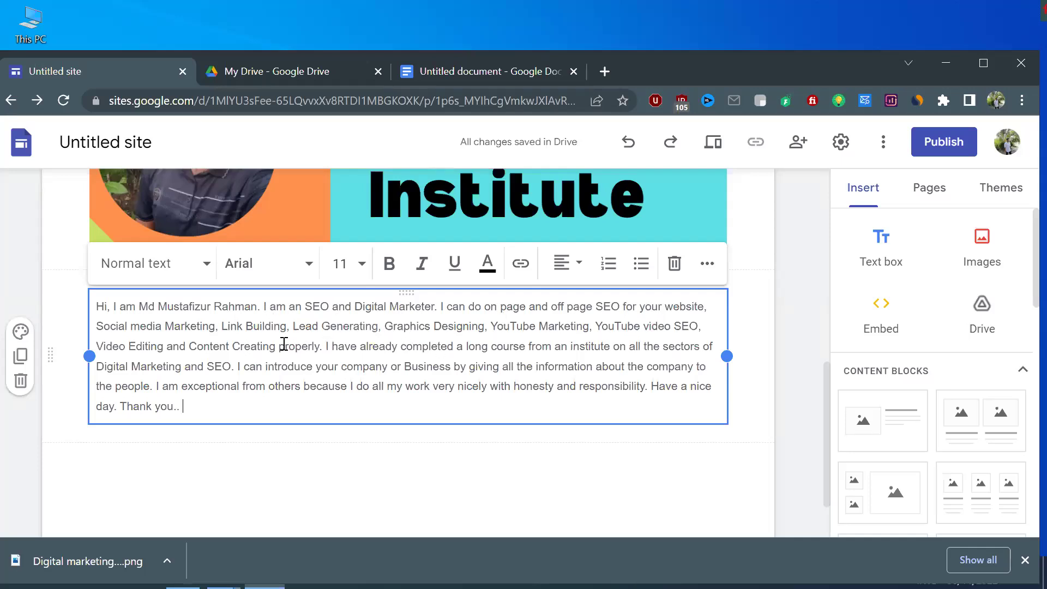
scroll(284, 344, down, 2)
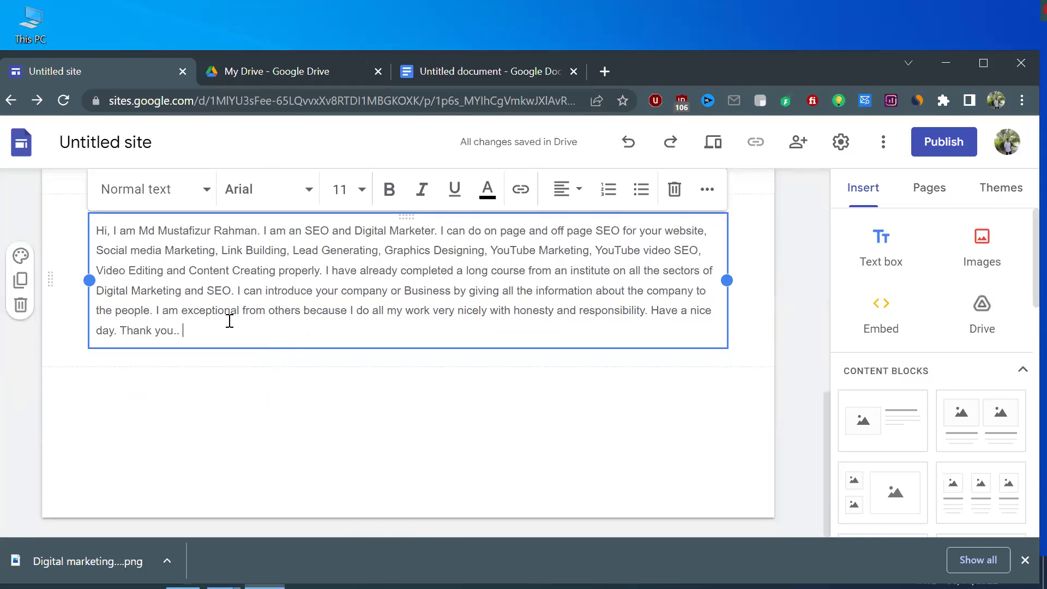
scroll(229, 320, up, 3)
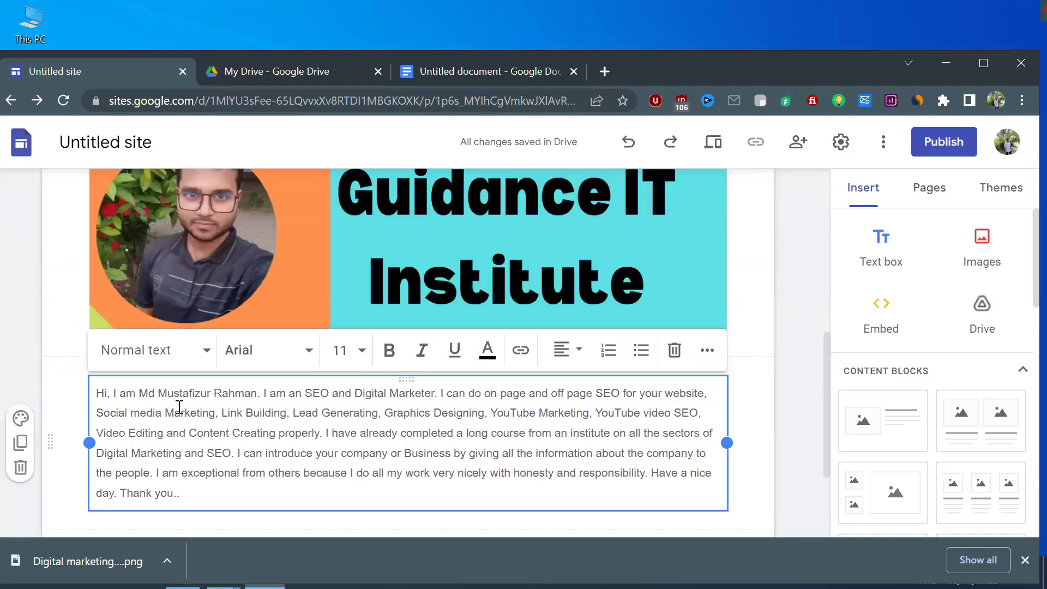
scroll(168, 421, down, 3)
Make the whole introduction paragraph bold and deselect its text box
drag(192, 337, 99, 227)
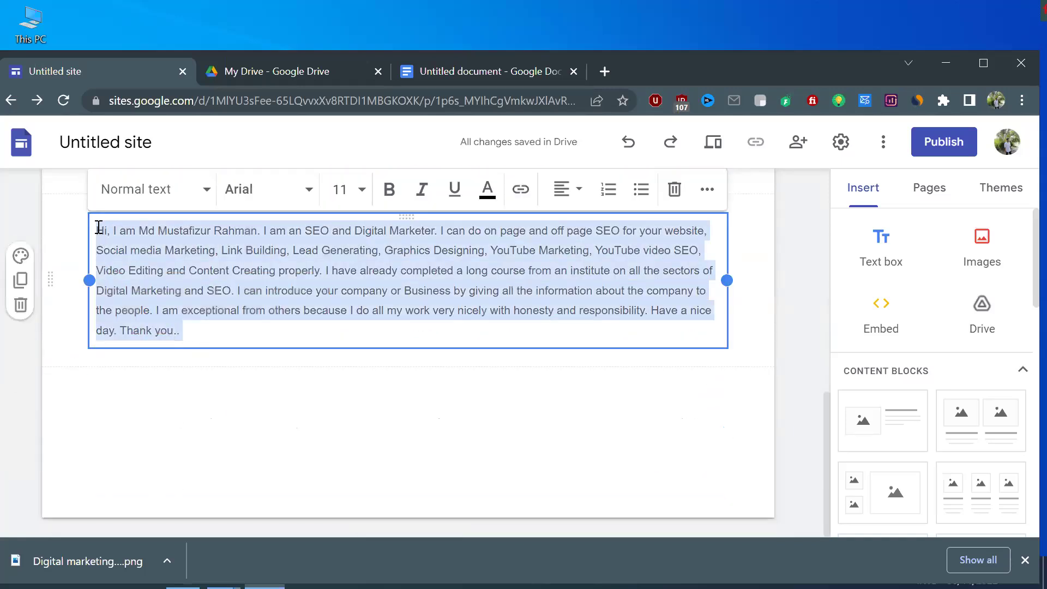
click(389, 191)
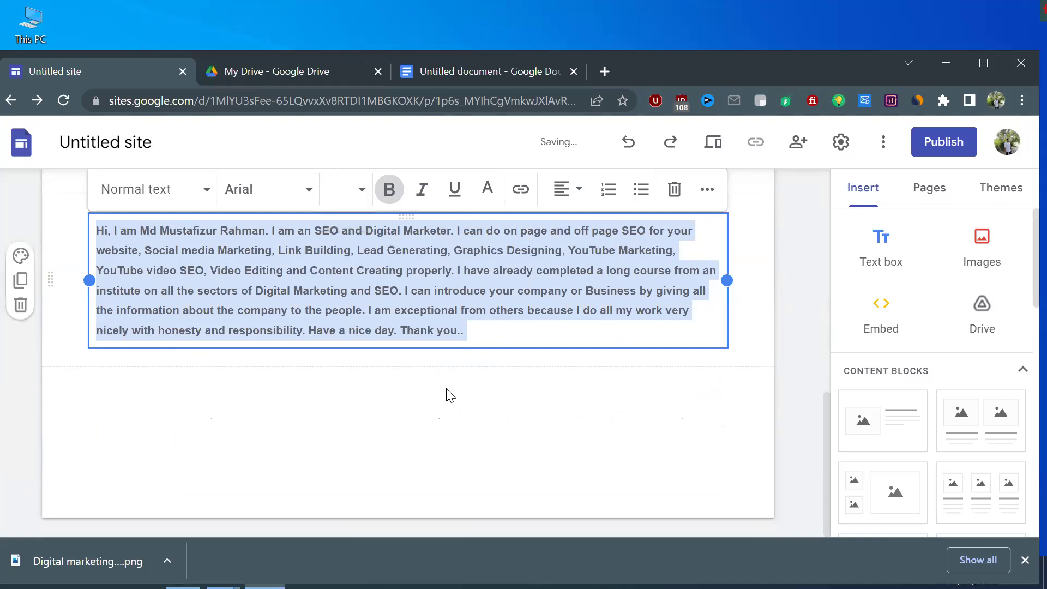
click(431, 391)
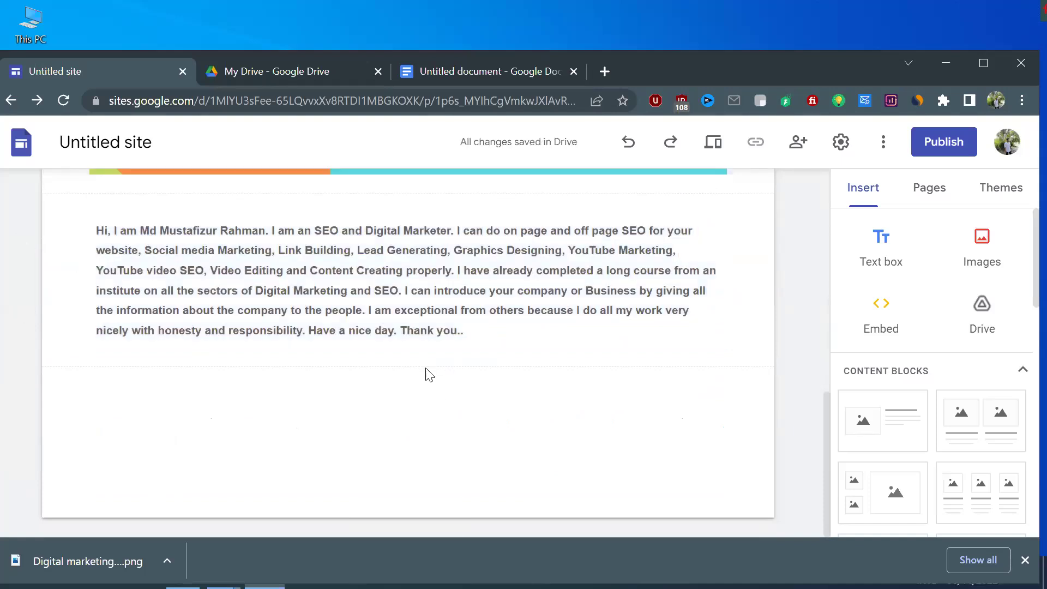
click(473, 339)
drag(469, 331, 96, 229)
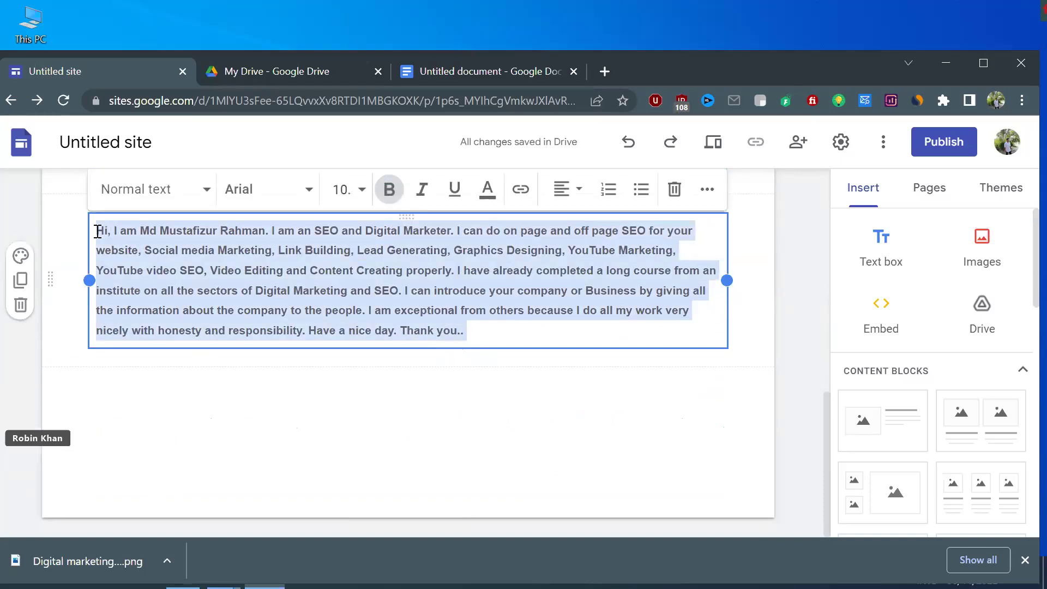
click(461, 199)
click(461, 199)
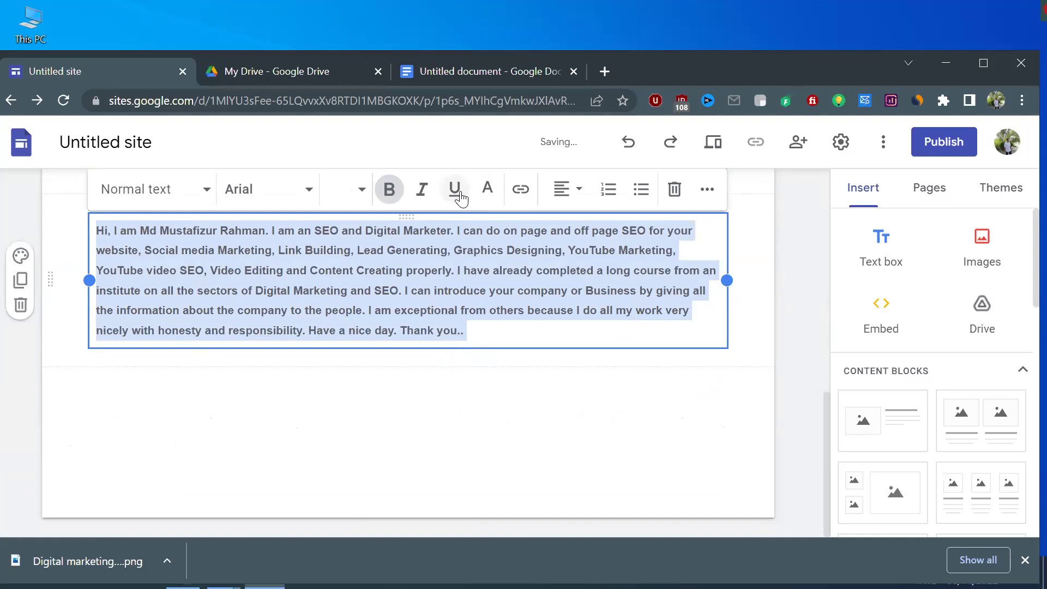
click(493, 200)
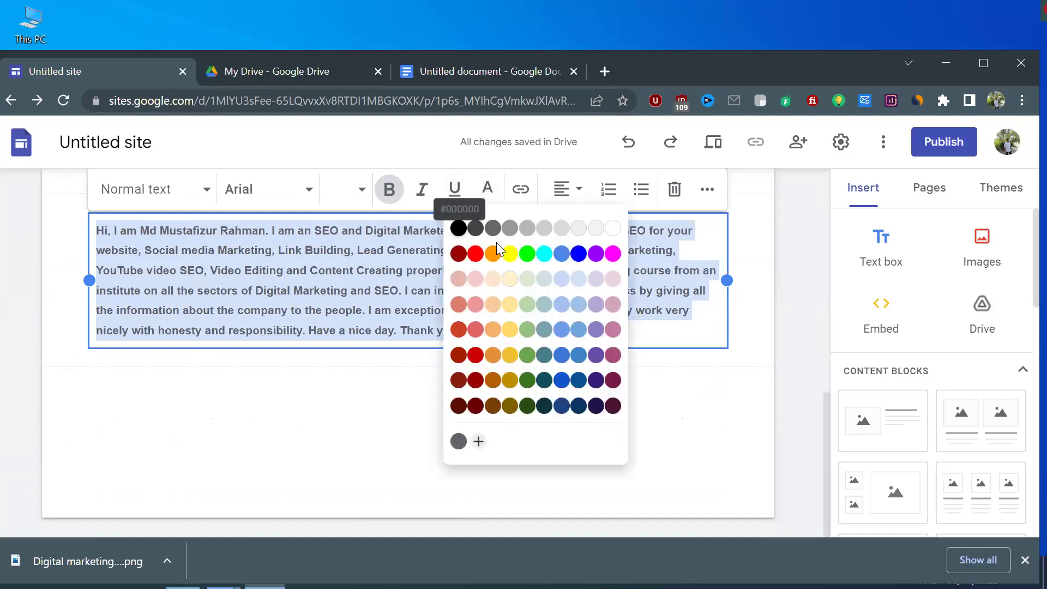
click(370, 417)
Change the text colour of the "My Dream" heading to bright blue and deselect it
scroll(363, 377, up, 10)
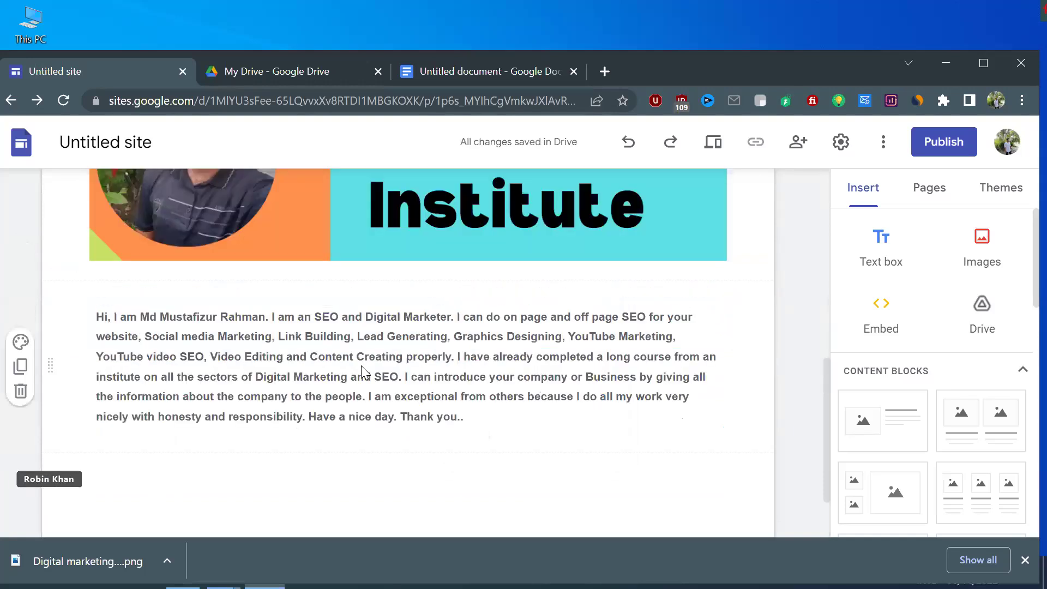
drag(467, 268, 378, 264)
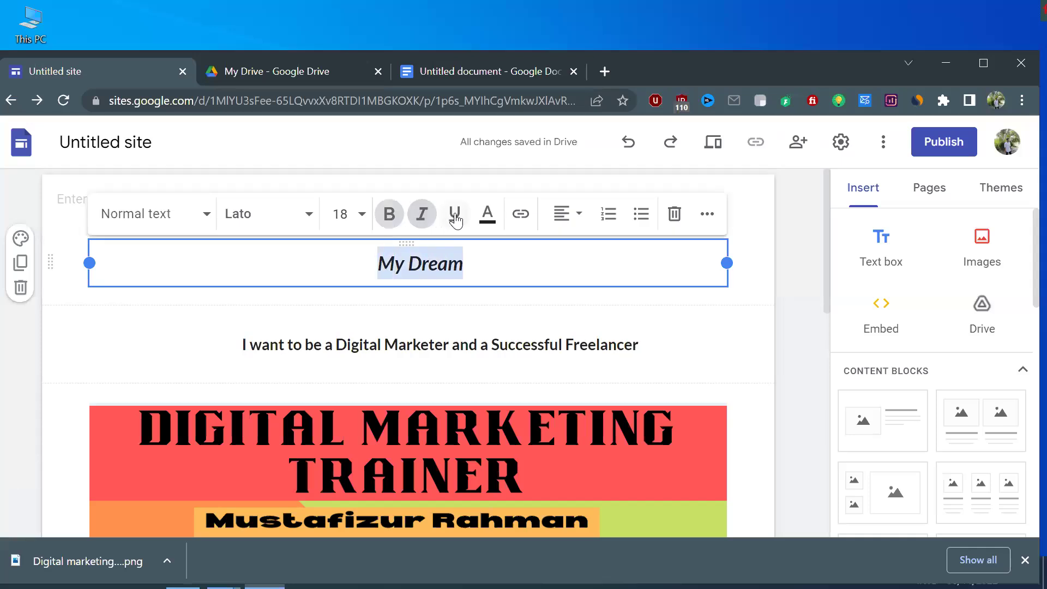
click(487, 214)
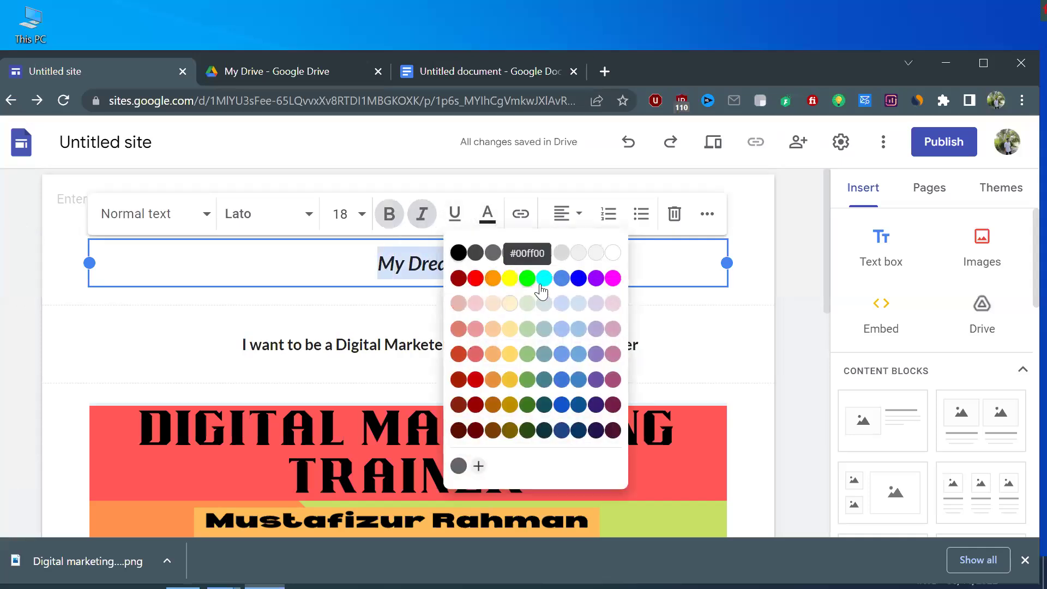
click(578, 278)
click(510, 305)
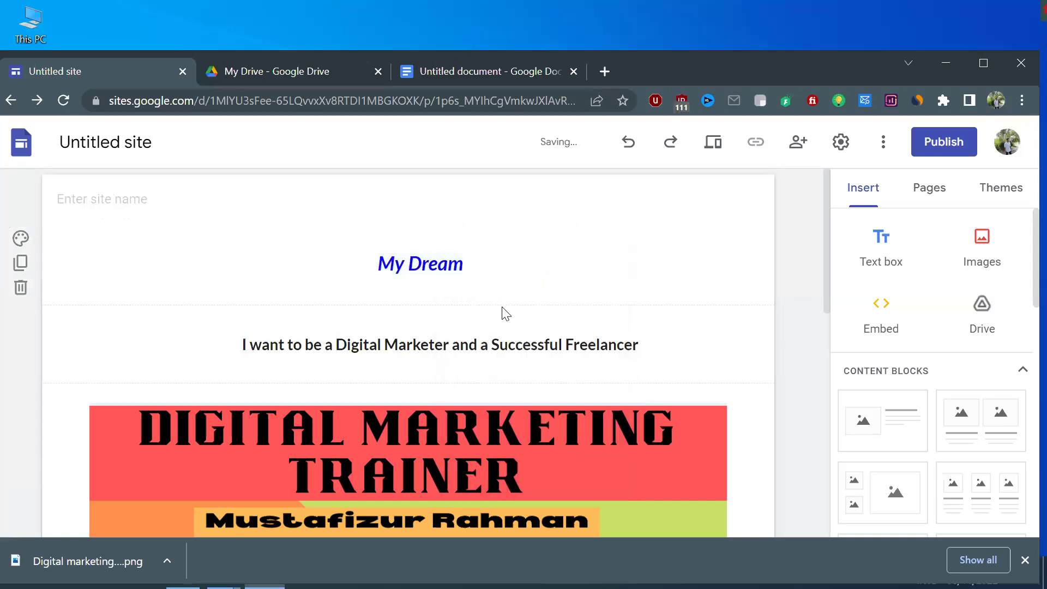
Set the "I want to be a Digital Marketer and a Successful Freelancer" sentence to dark purple after trying light blue
drag(643, 345, 239, 351)
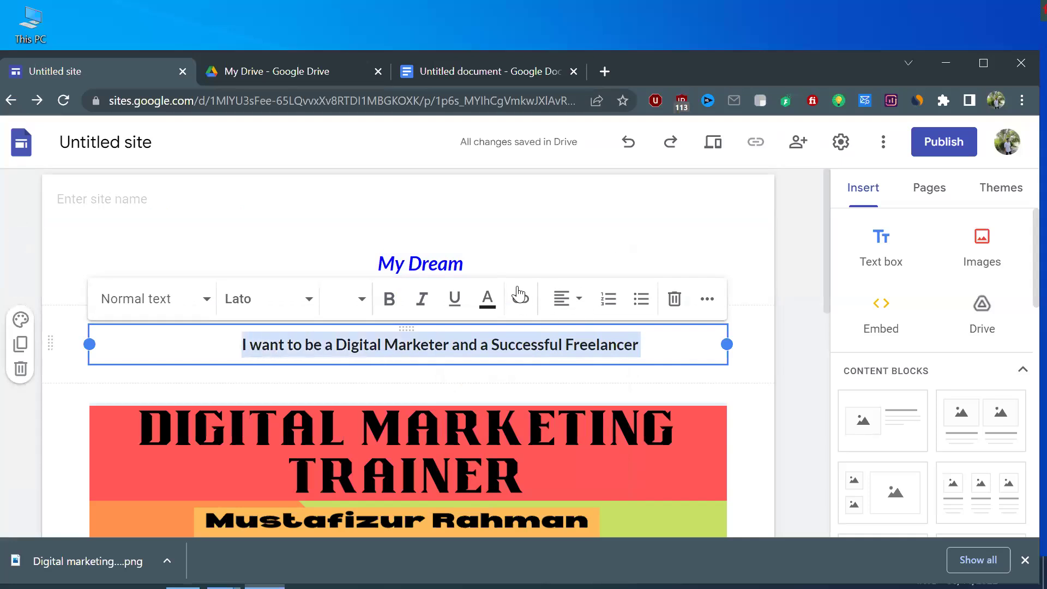
click(487, 306)
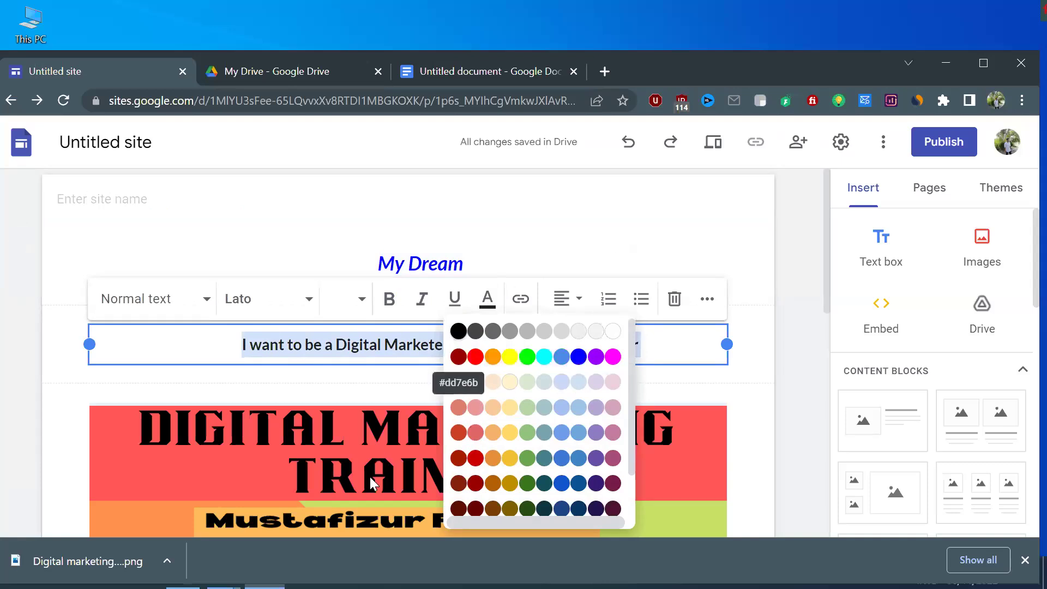
click(562, 358)
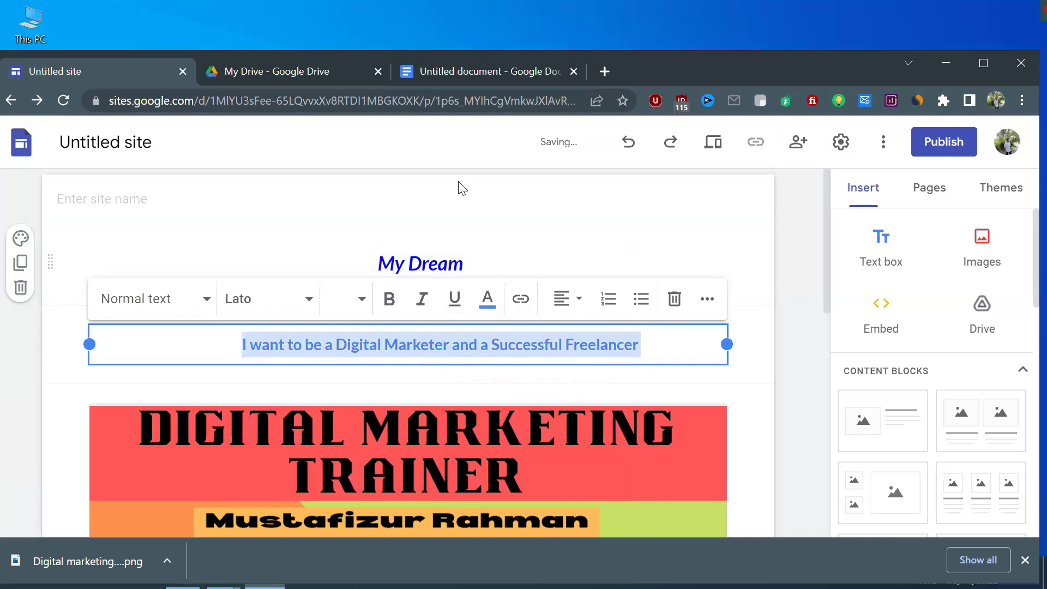
click(487, 299)
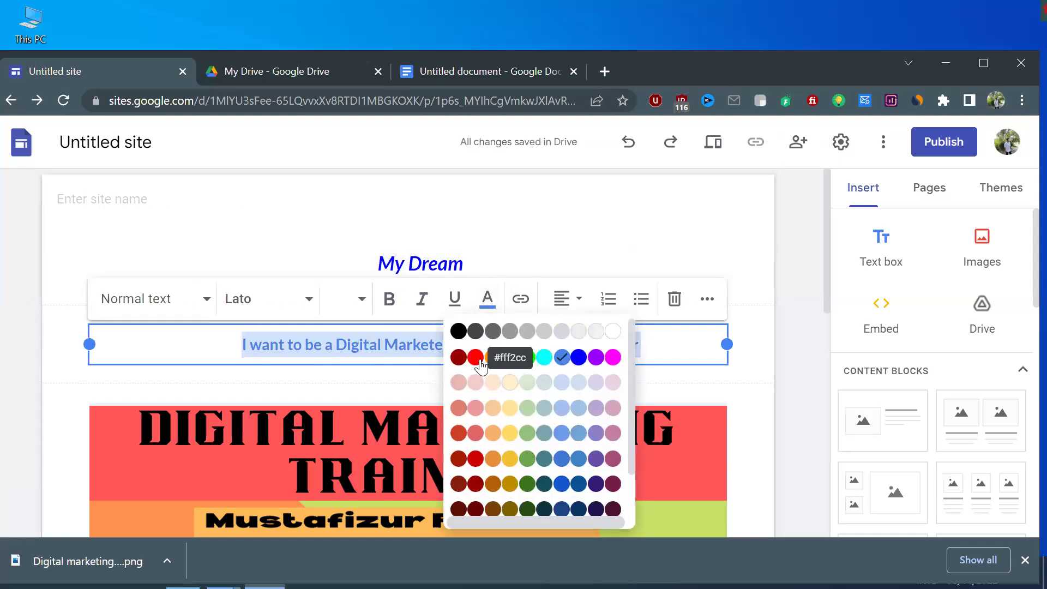
scroll(491, 447, down, 2)
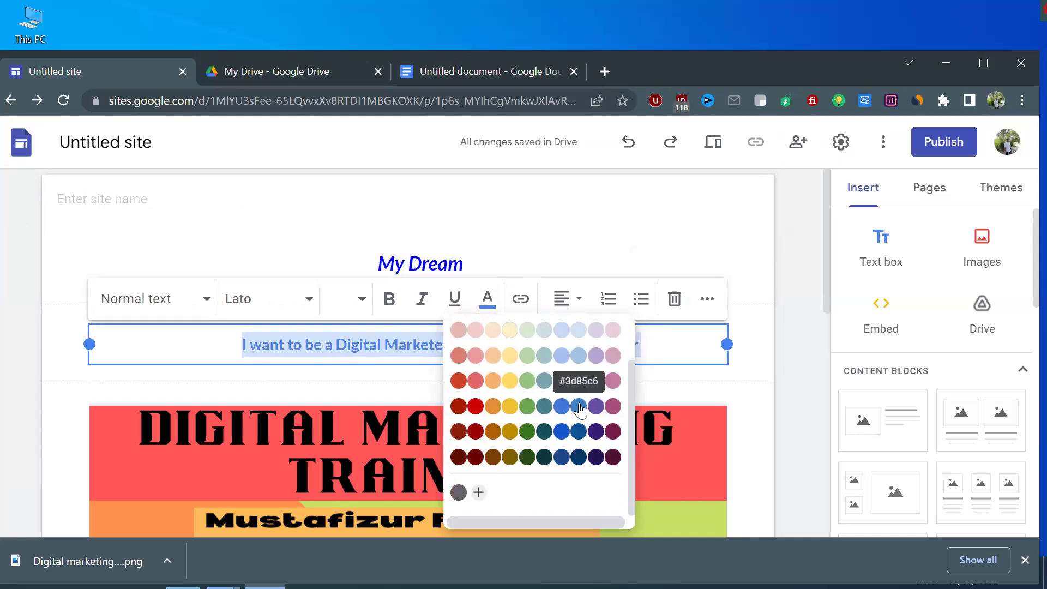
click(595, 444)
click(464, 406)
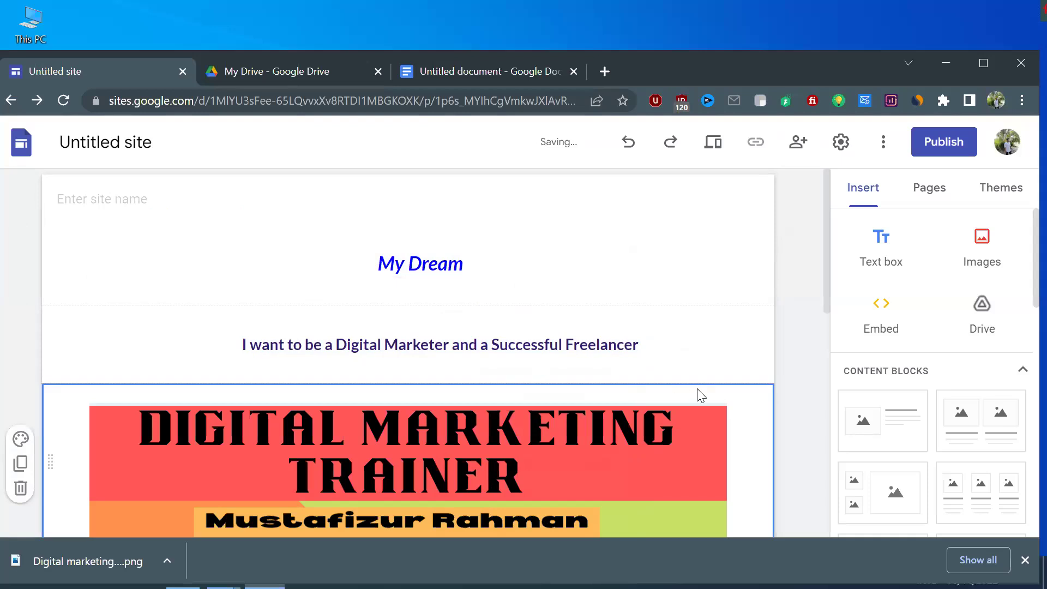
Add a text box below the introduction reading "For know my all Details CLICK below", with the text shifted towards the middle
scroll(697, 390, down, 10)
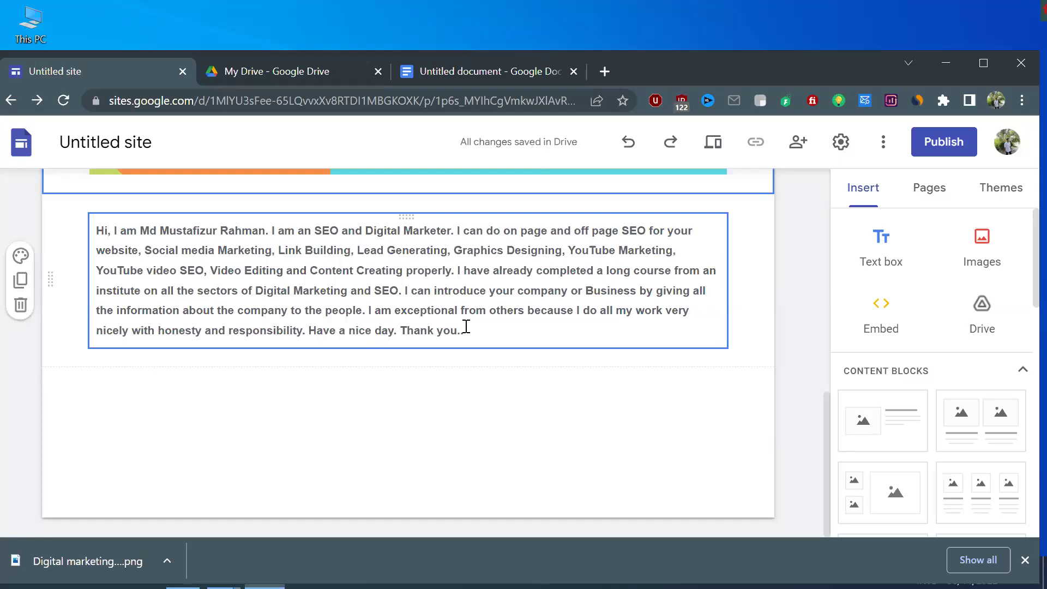
click(118, 363)
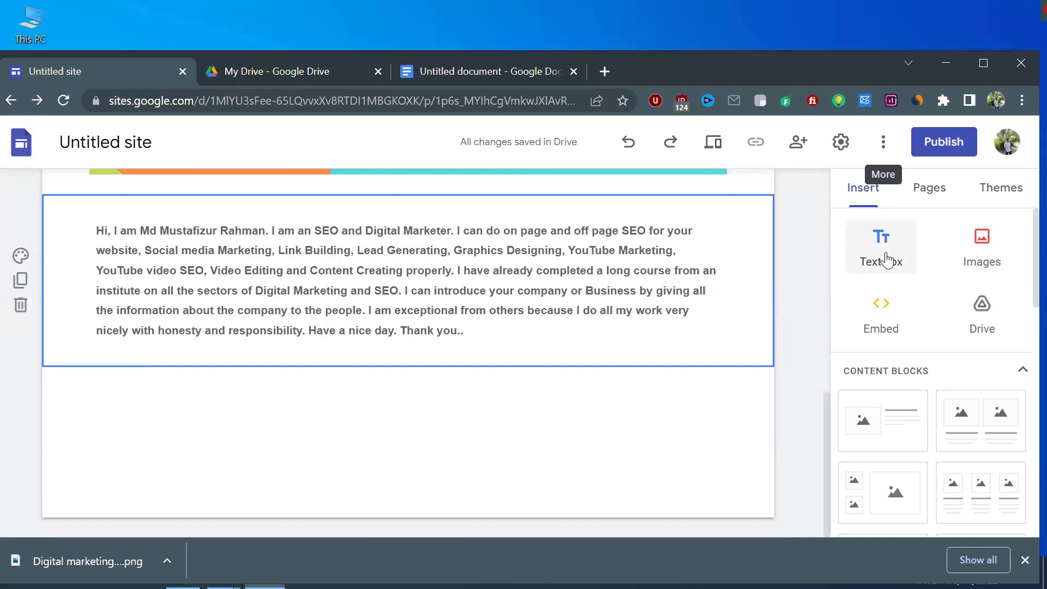
click(885, 261)
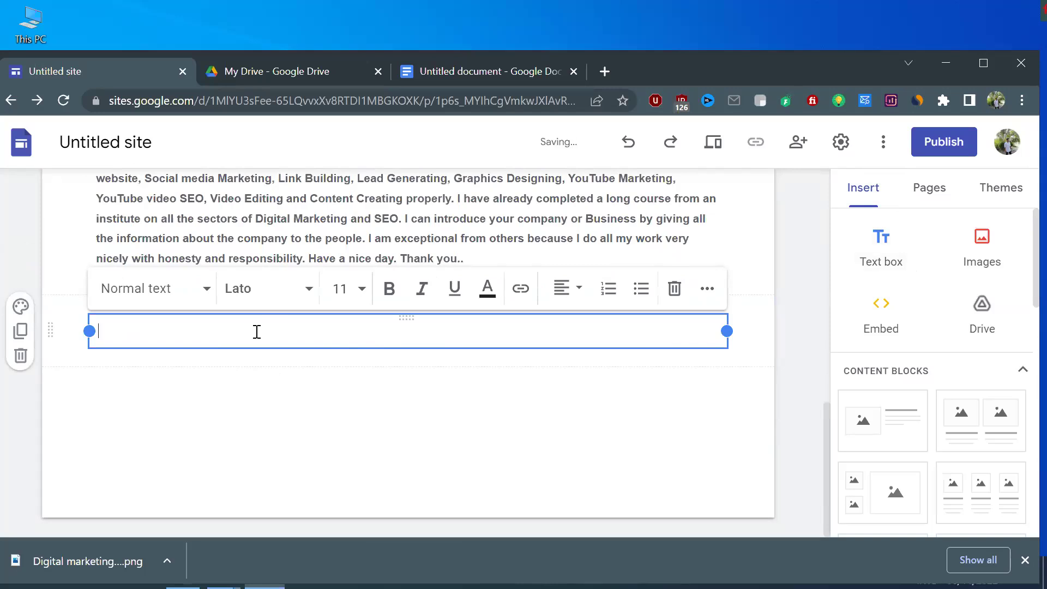
text(For know my Details)
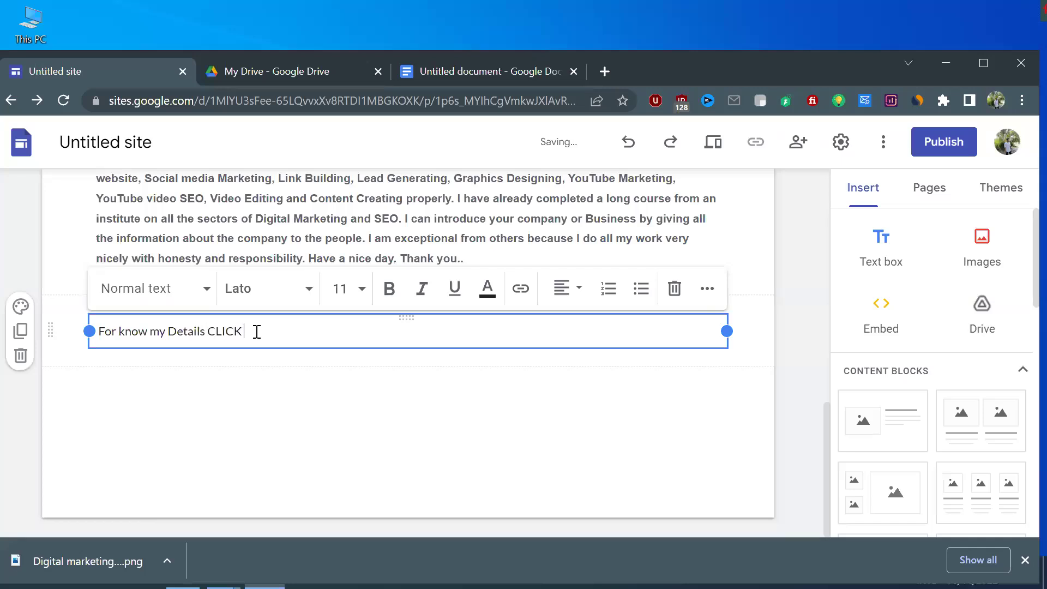
text(CLICK below)
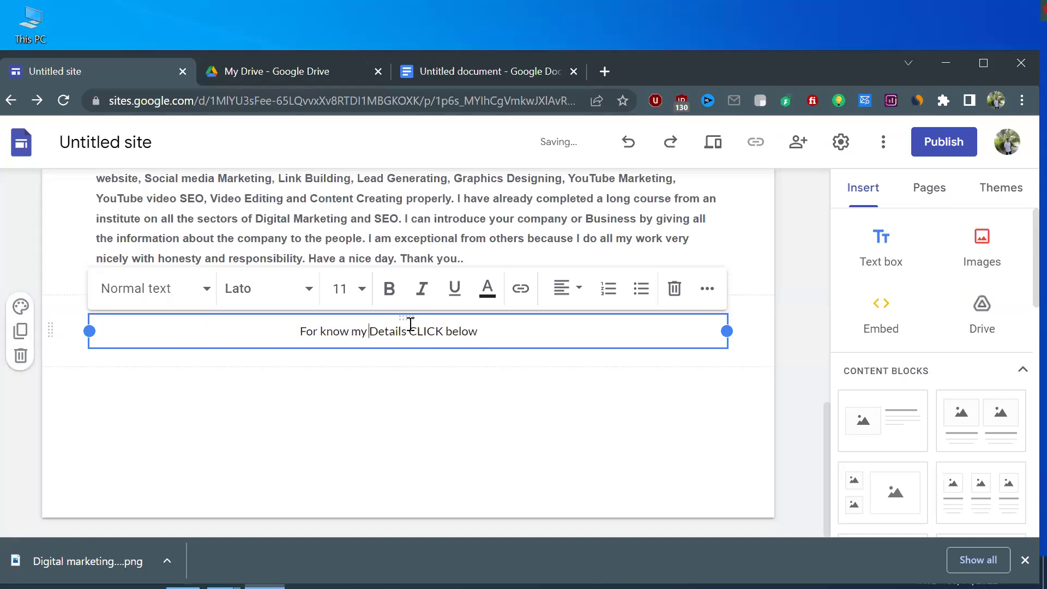
text(all)
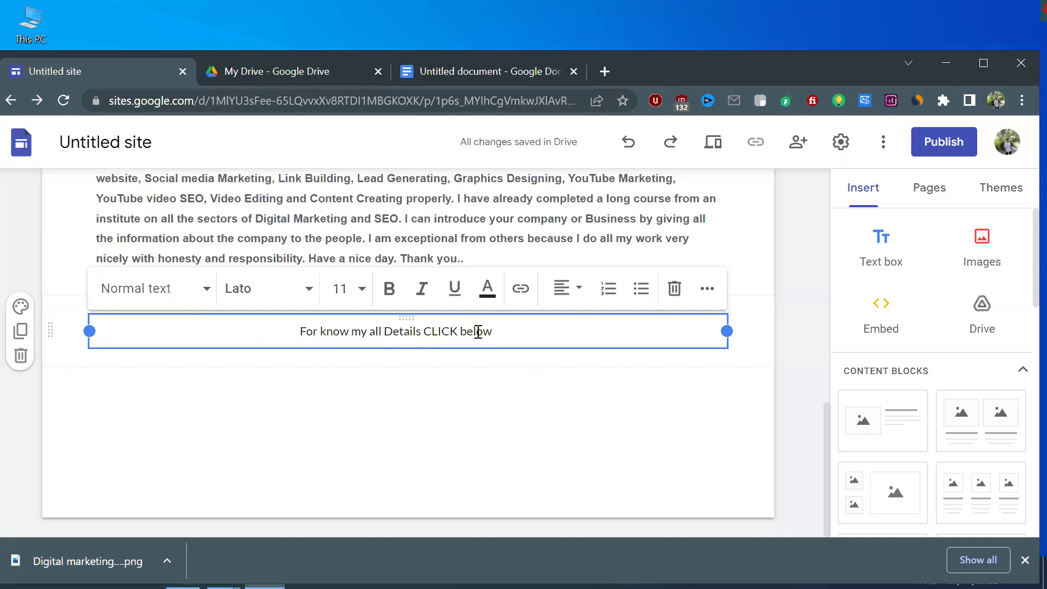
click(468, 401)
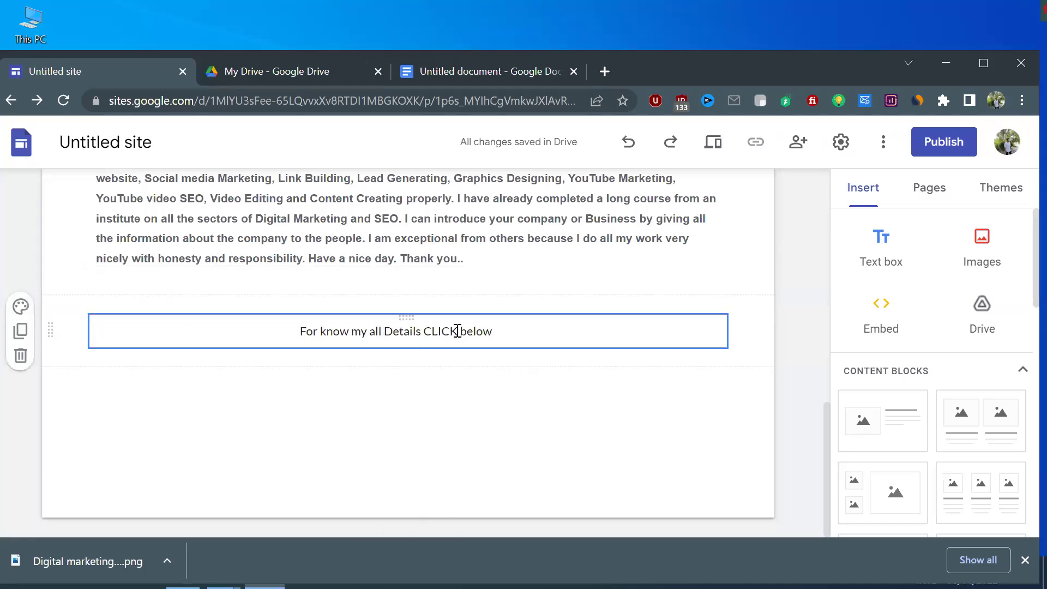
Change the text colour of the word CLICK in the details line to dark magenta after trying bright green
drag(458, 331, 428, 333)
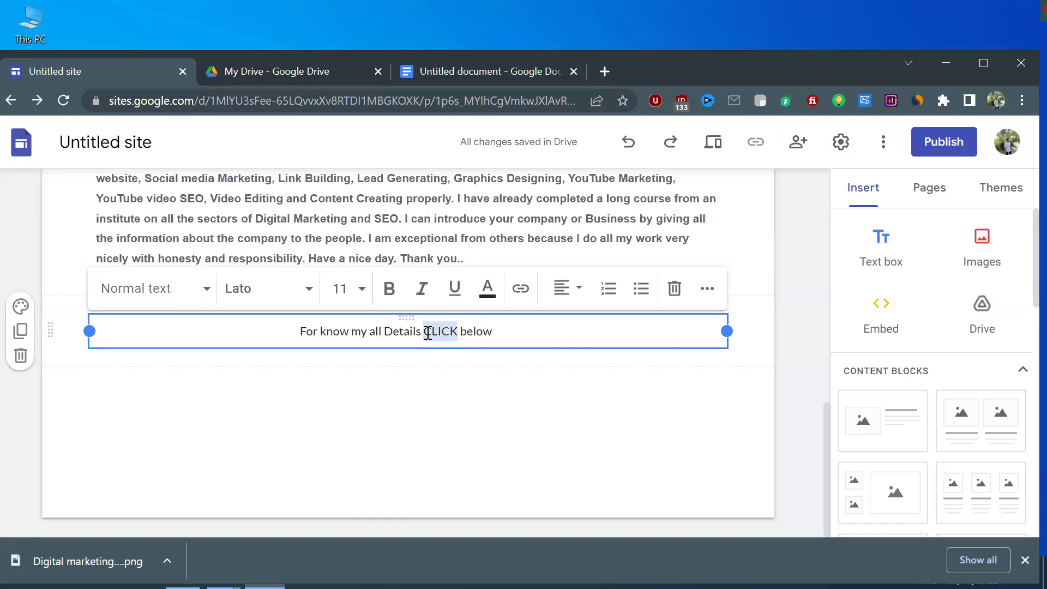
click(489, 299)
click(523, 355)
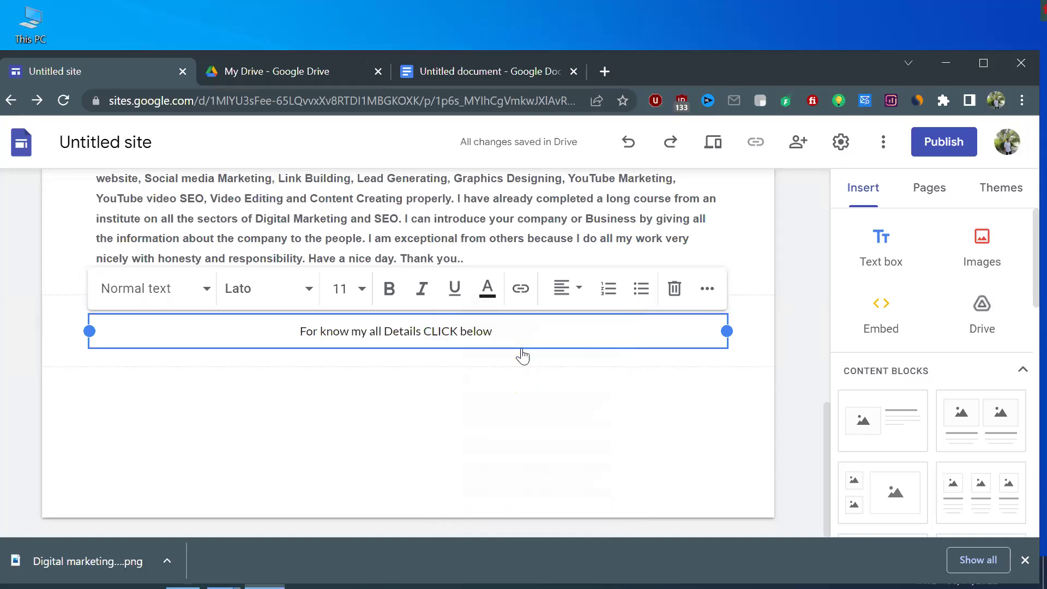
click(487, 288)
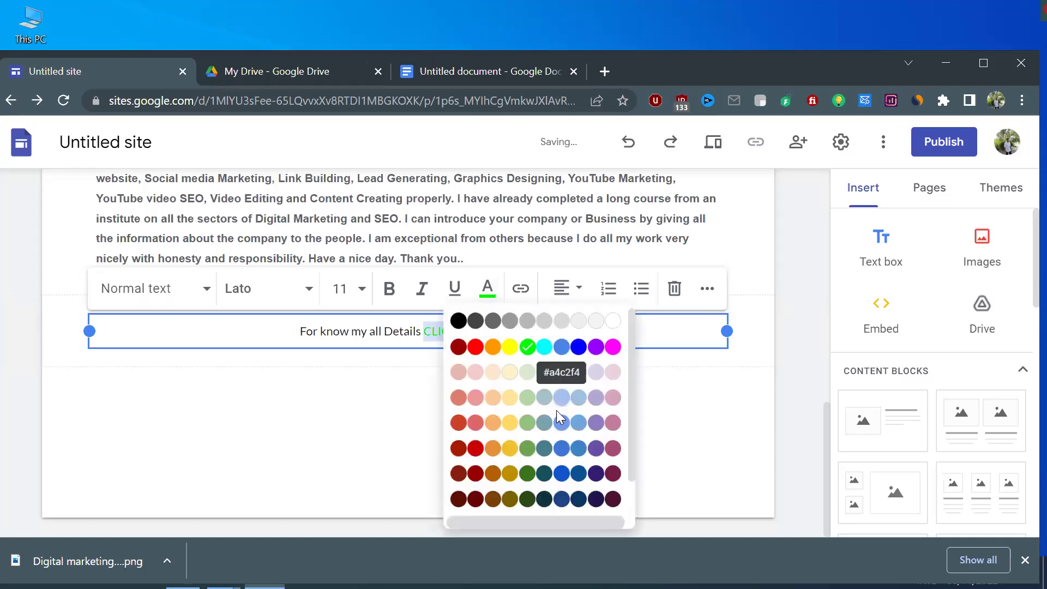
click(597, 475)
click(490, 410)
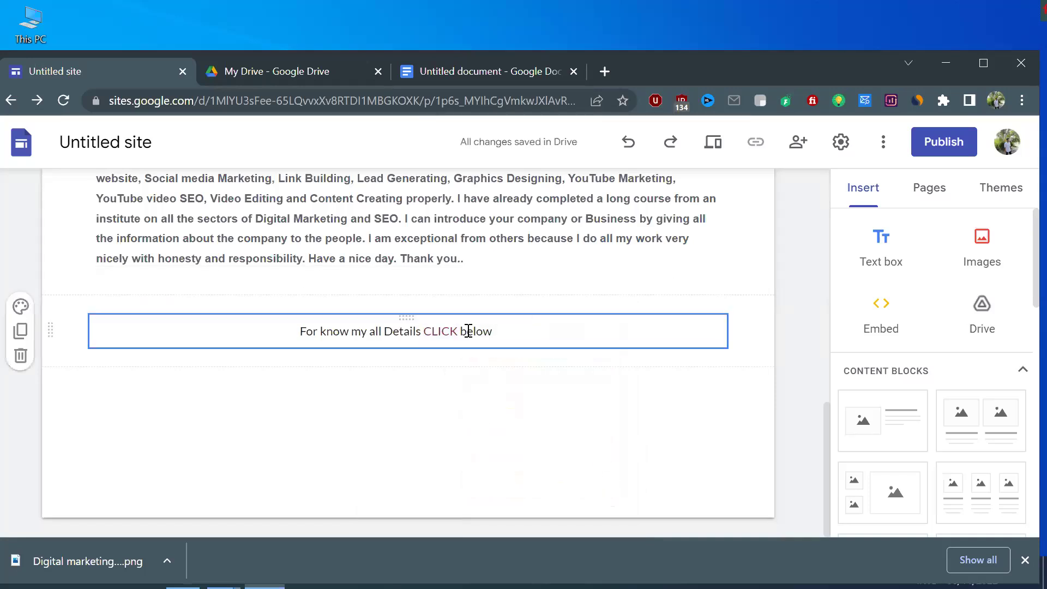
Make the whole "For know my all Details CLICK below" line bold and deselect its text box
drag(494, 331, 302, 331)
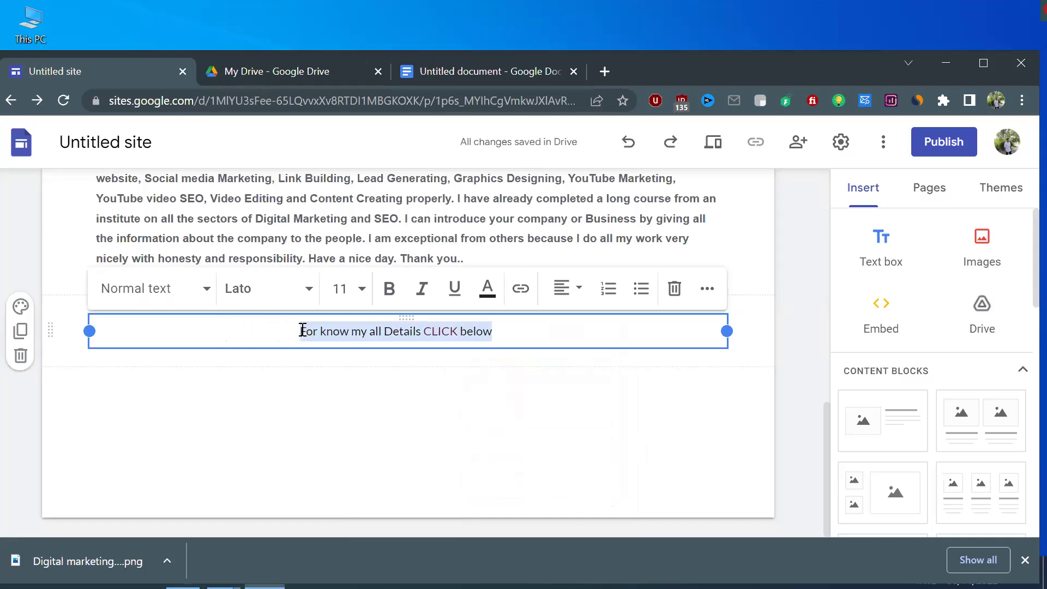
click(390, 289)
click(450, 392)
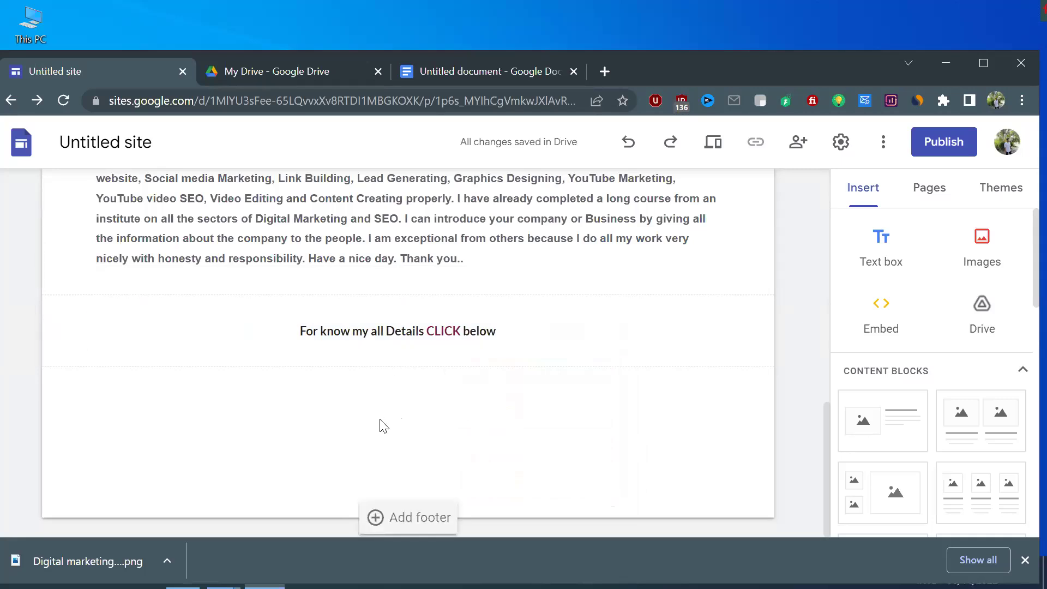
Upload the red "Click here" button image "download (11)" from the Pictures folder onto the page
click(973, 249)
click(977, 303)
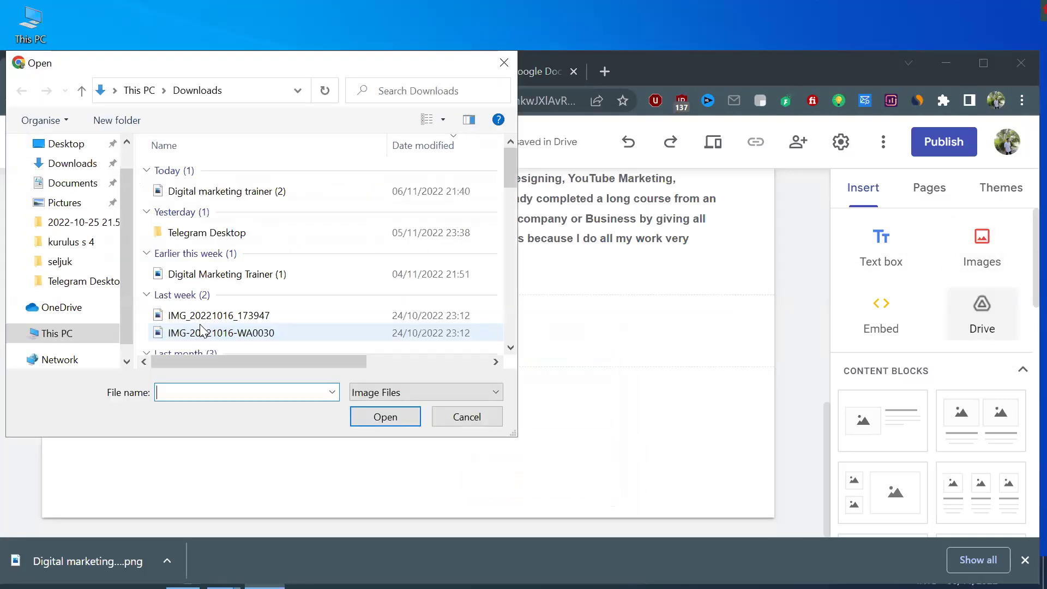
click(33, 202)
scroll(318, 248, down, 5)
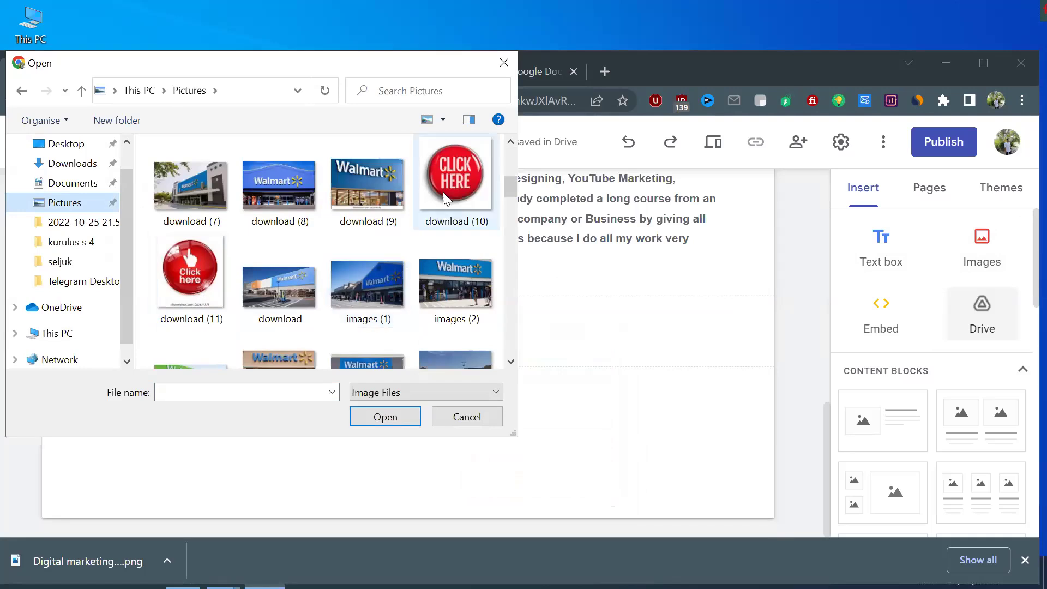
click(196, 274)
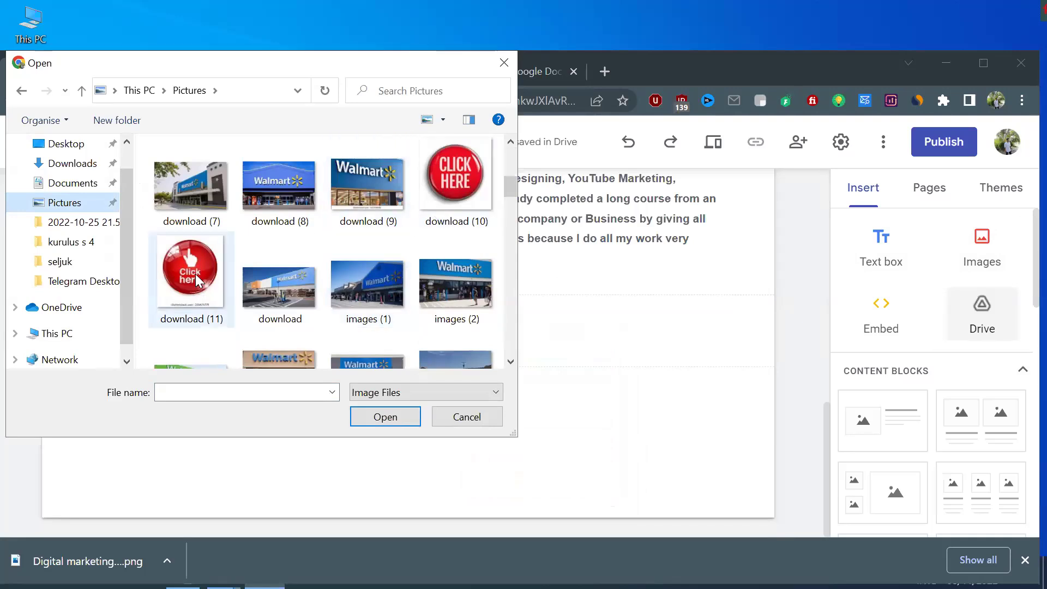
click(385, 417)
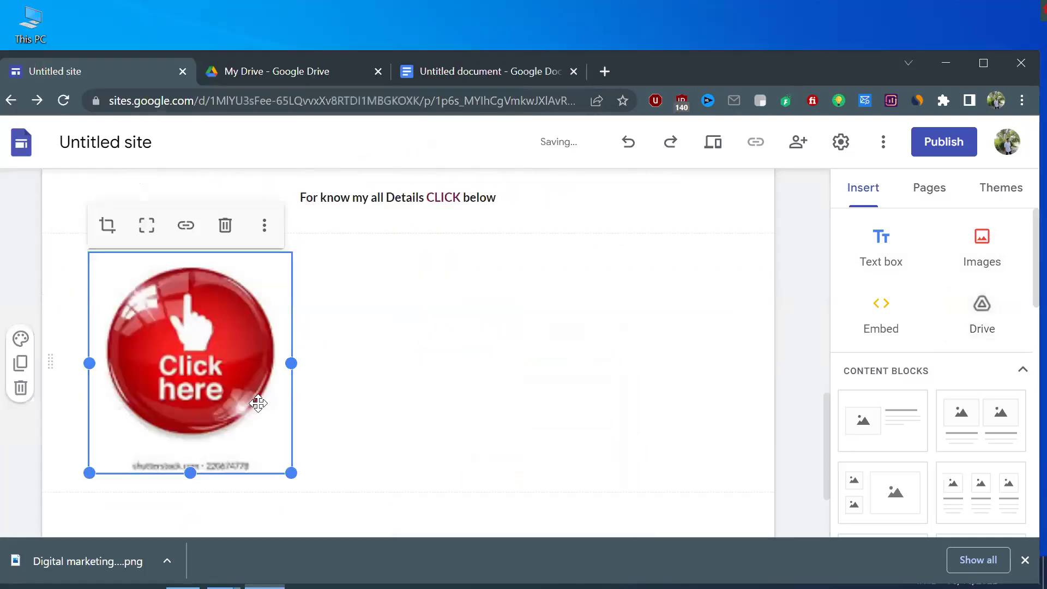
Centre the "Click here" image under the details line and shrink it to a small button
drag(198, 376, 415, 312)
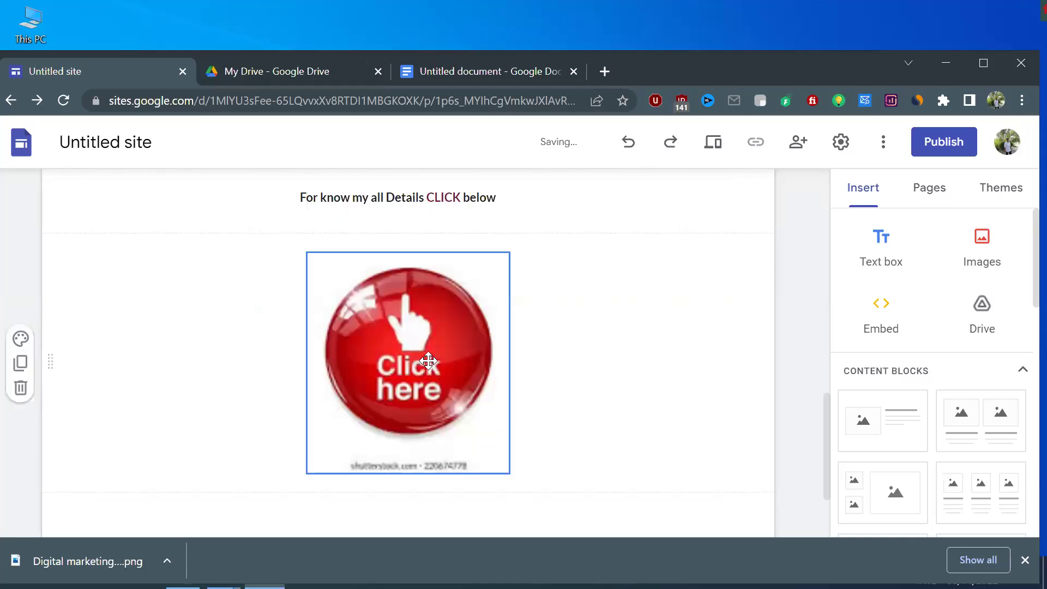
click(465, 424)
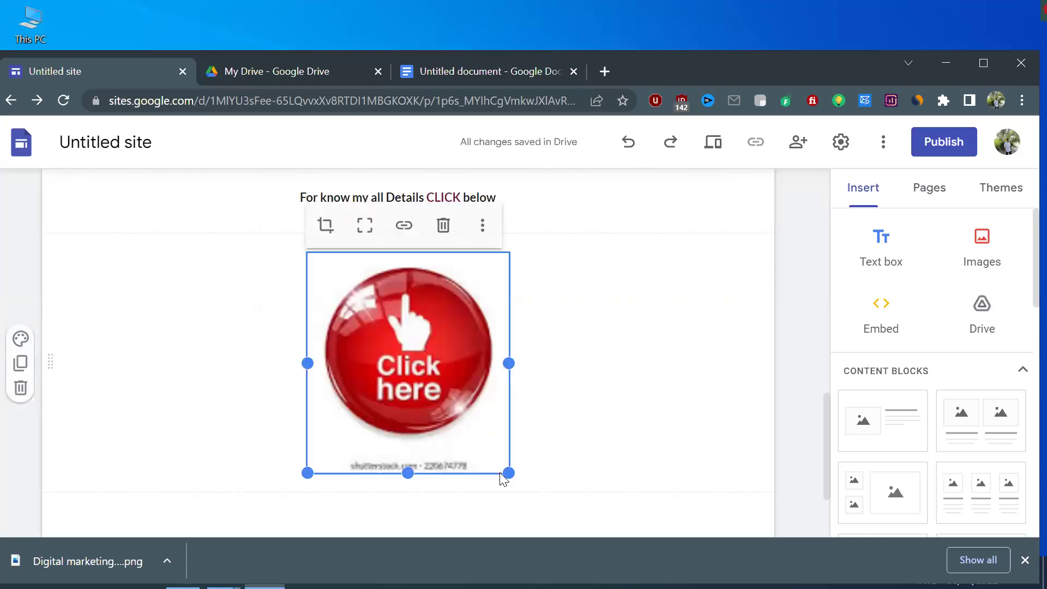
drag(505, 470, 478, 453)
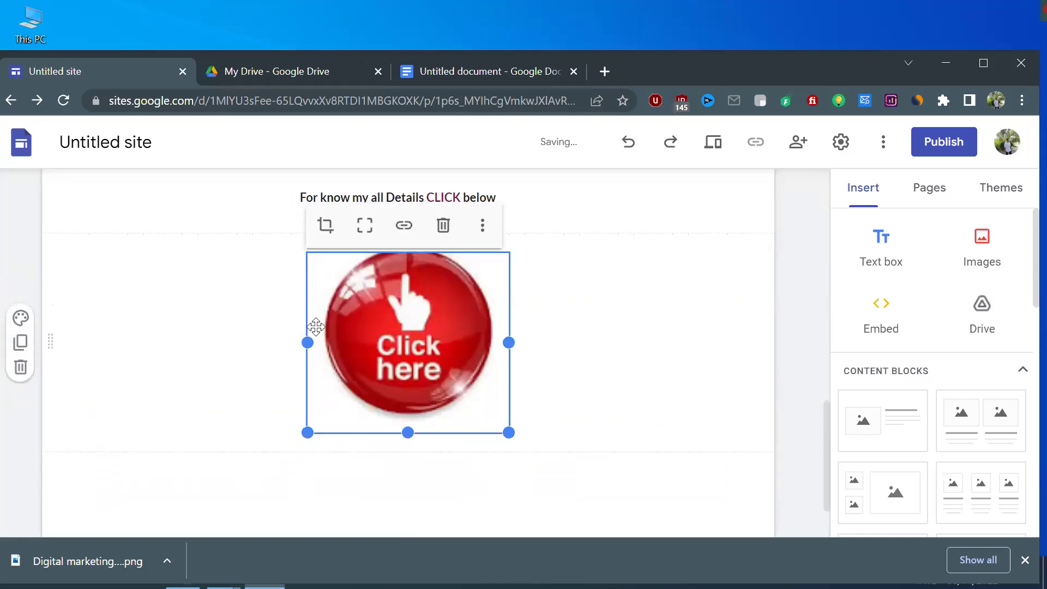
drag(308, 344, 362, 344)
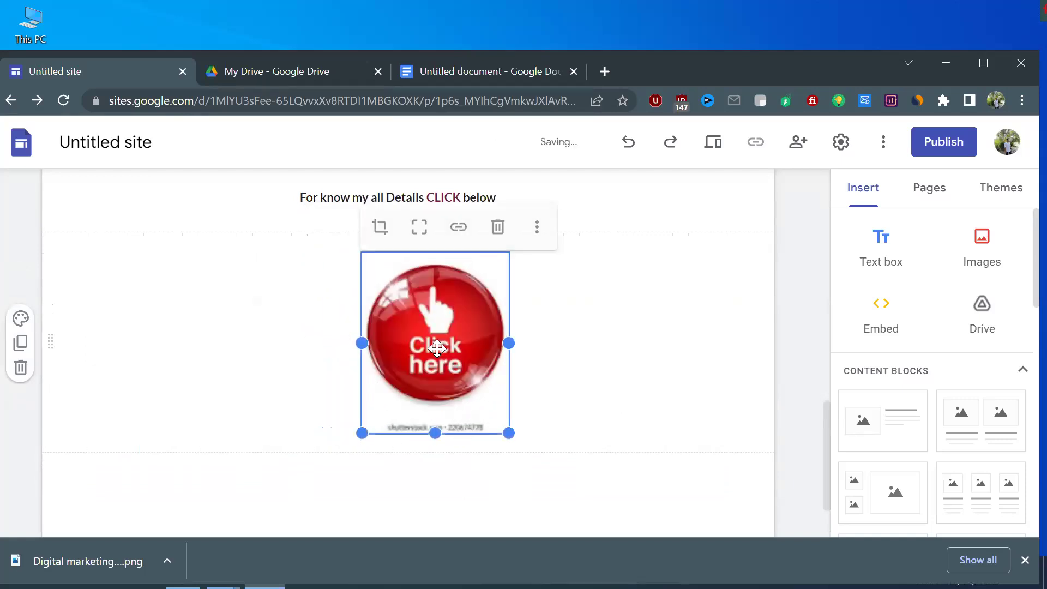
drag(506, 434, 461, 361)
click(408, 425)
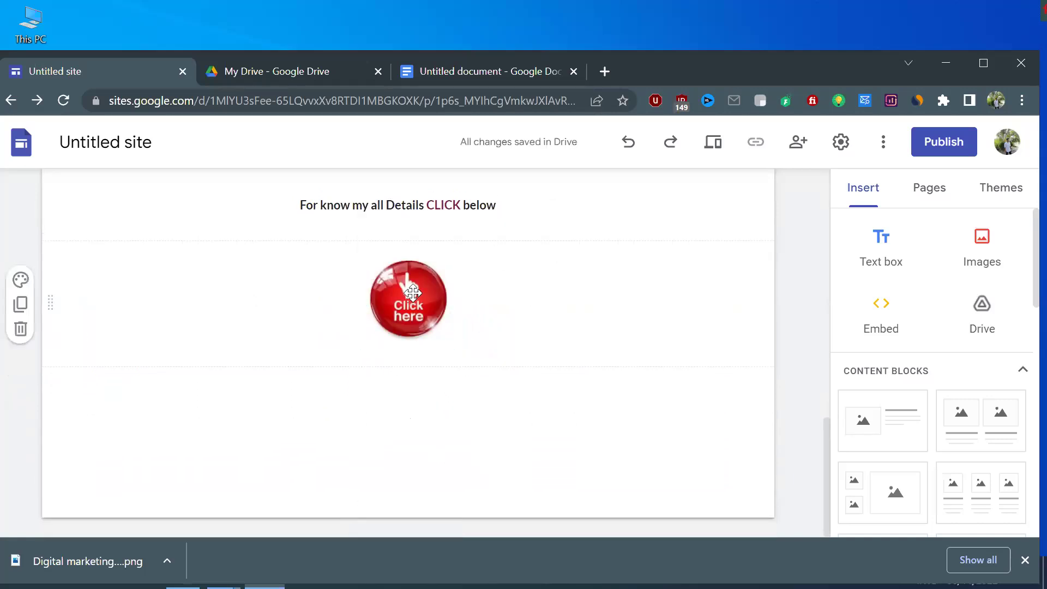
Review the page from the "My Dream" heading through the image and introduction to the details line
scroll(423, 323, up, 14)
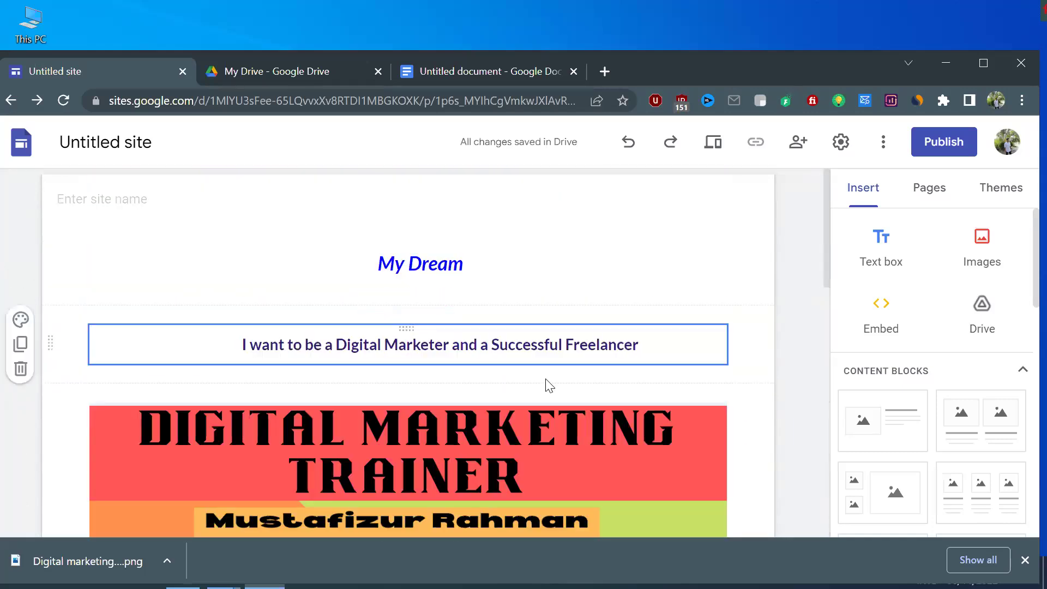
click(424, 268)
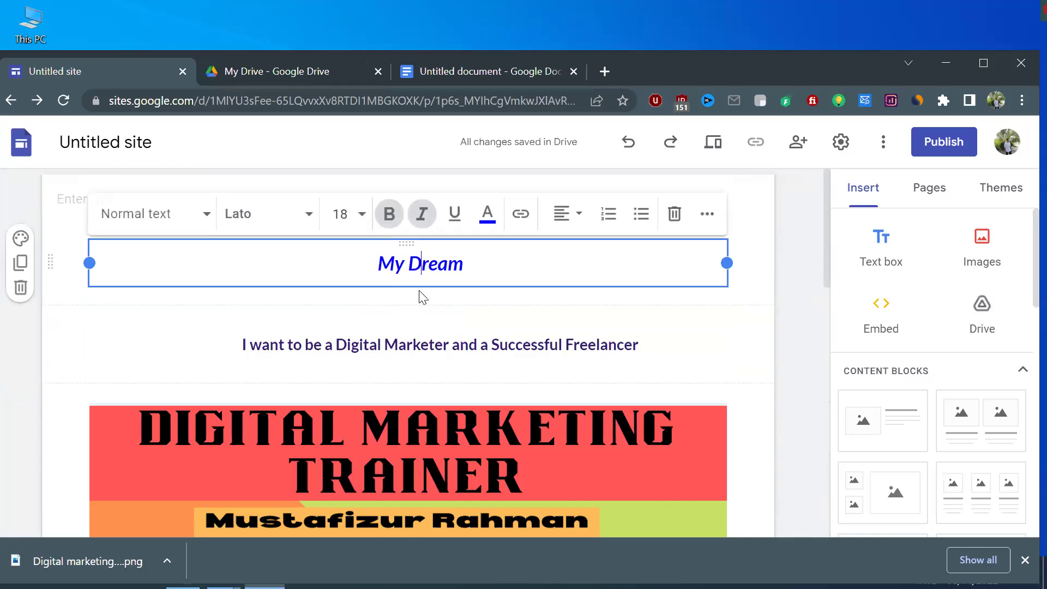
click(416, 322)
scroll(431, 335, down, 3)
scroll(451, 342, down, 2)
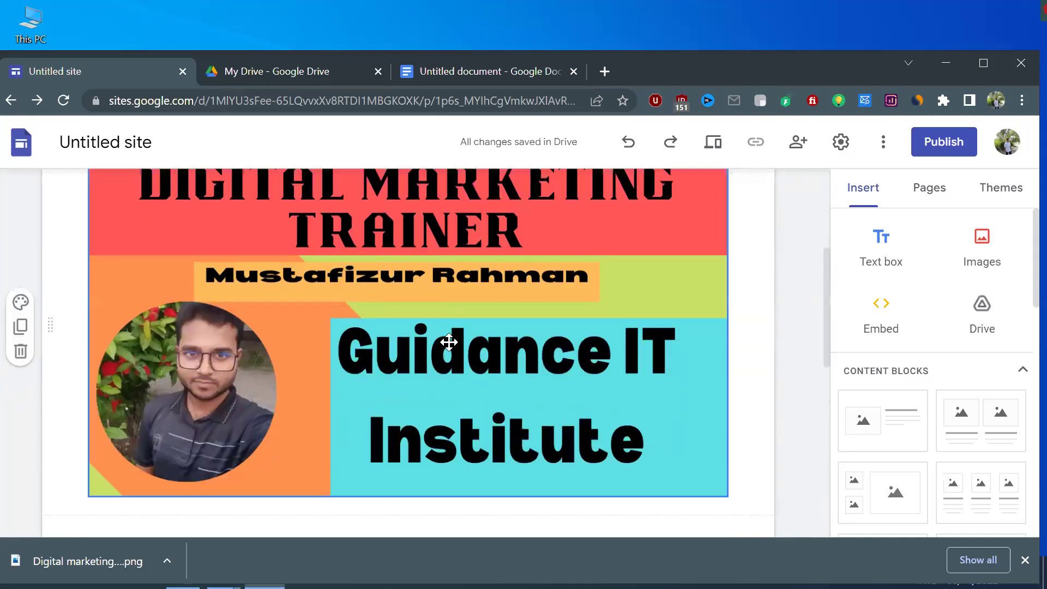
scroll(449, 342, down, 3)
scroll(449, 341, up, 3)
scroll(448, 340, up, 4)
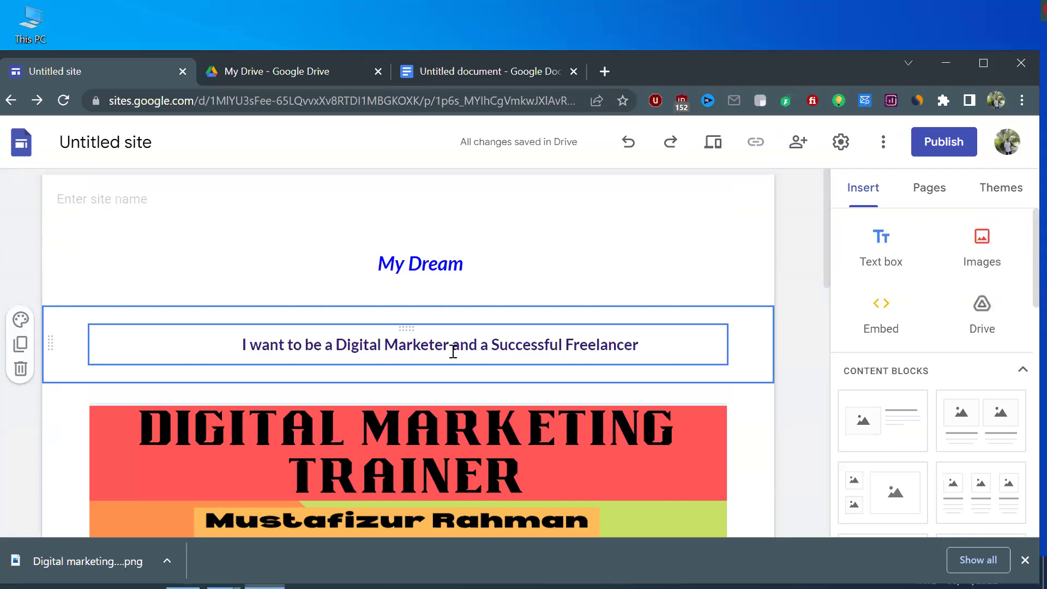
scroll(452, 352, down, 1)
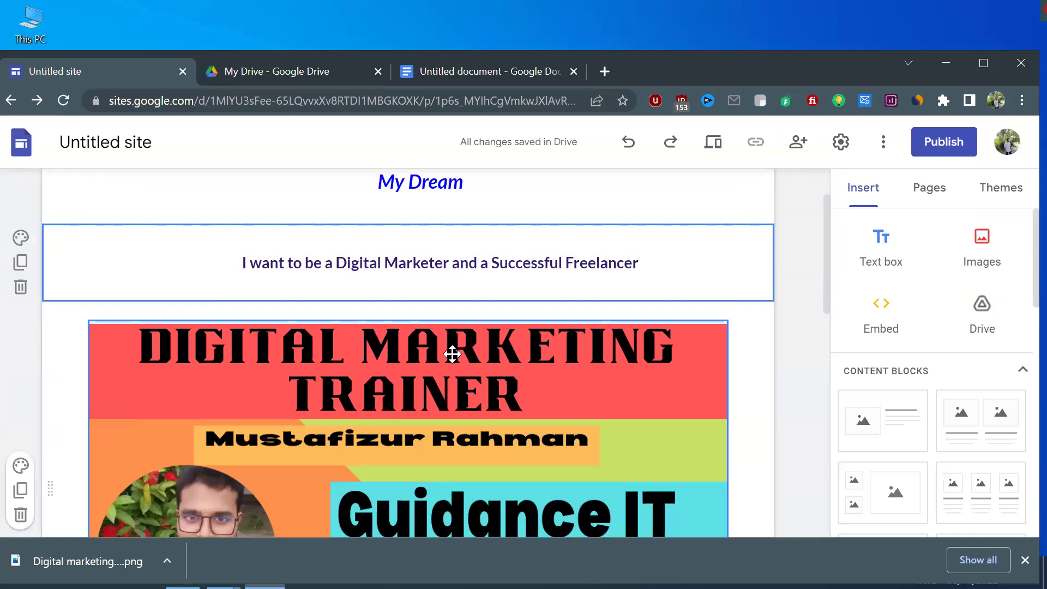
scroll(452, 354, up, 1)
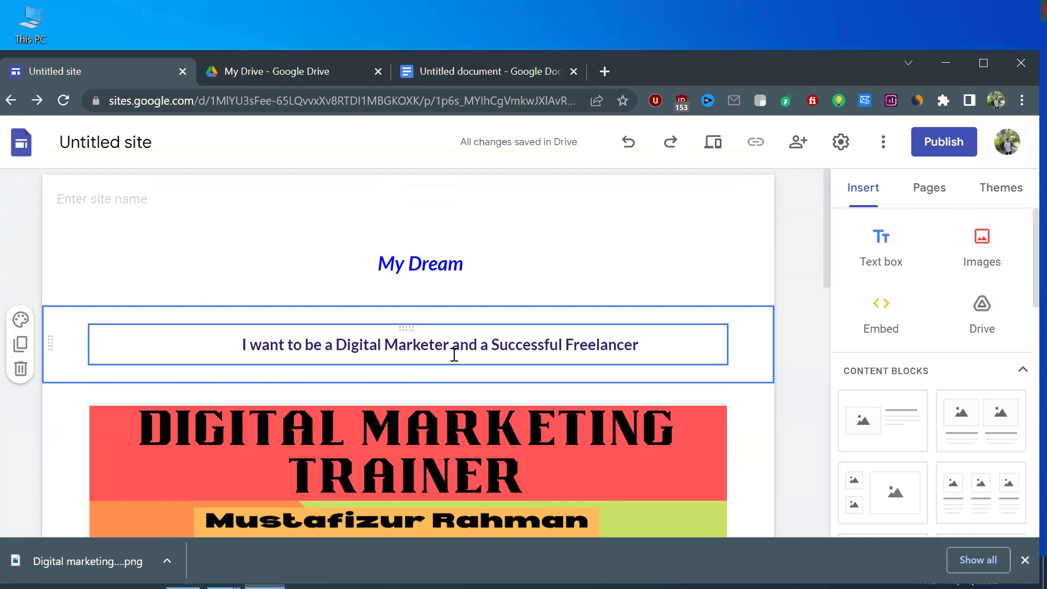
scroll(454, 356, down, 3)
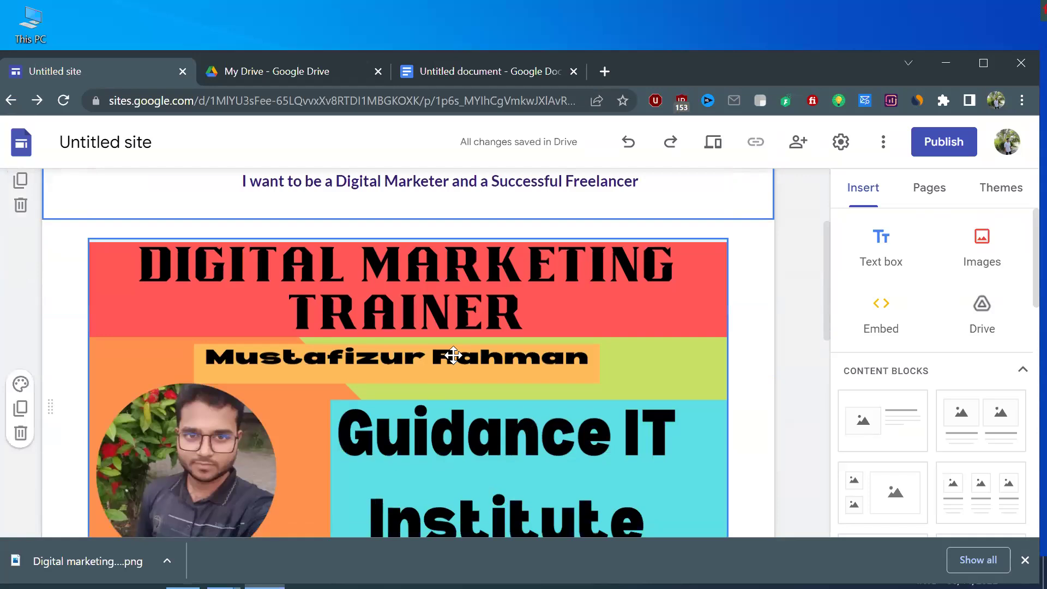
scroll(444, 342, down, 10)
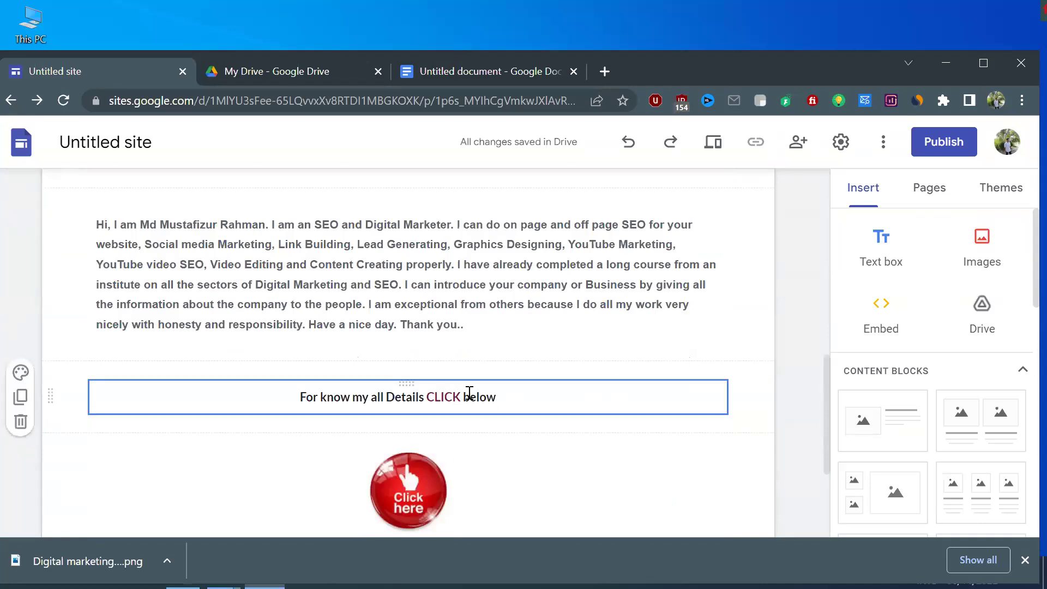
Change the text colour of the whole "For know my all Details CLICK below" line to red (#ff0000)
drag(497, 400, 300, 402)
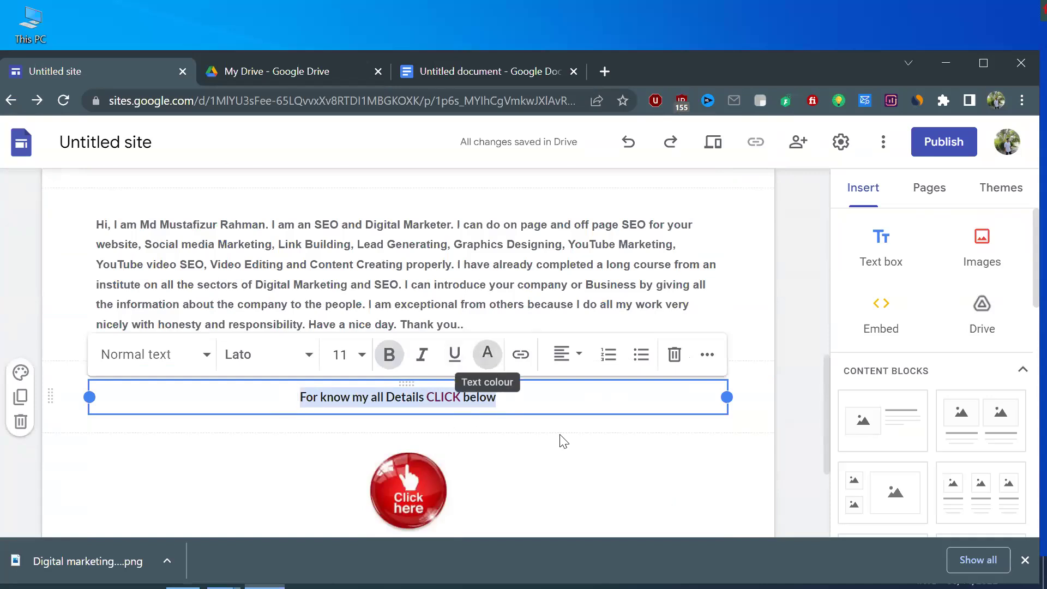
click(487, 354)
click(475, 158)
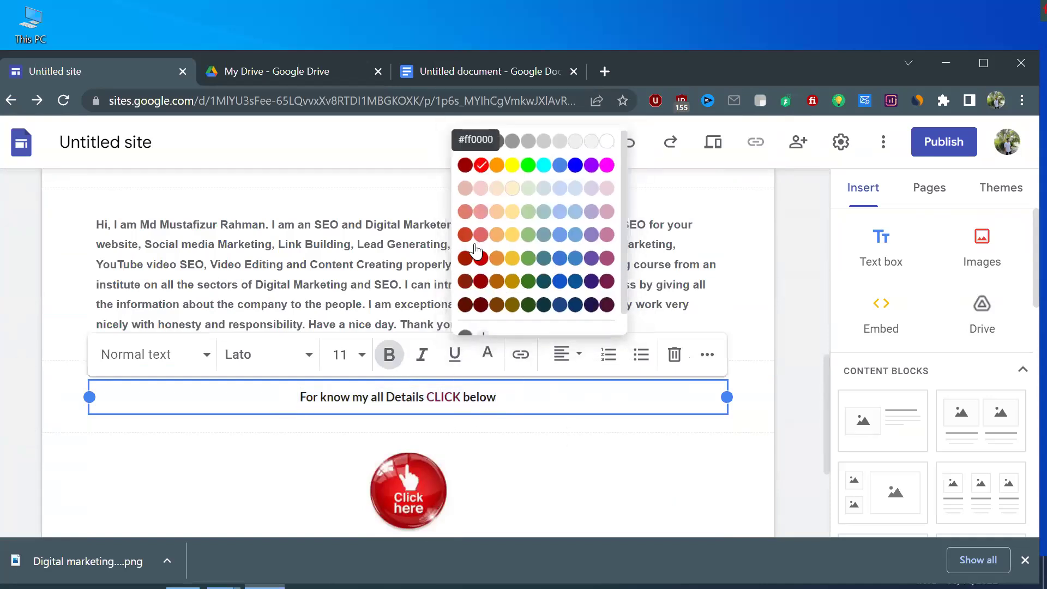
click(497, 456)
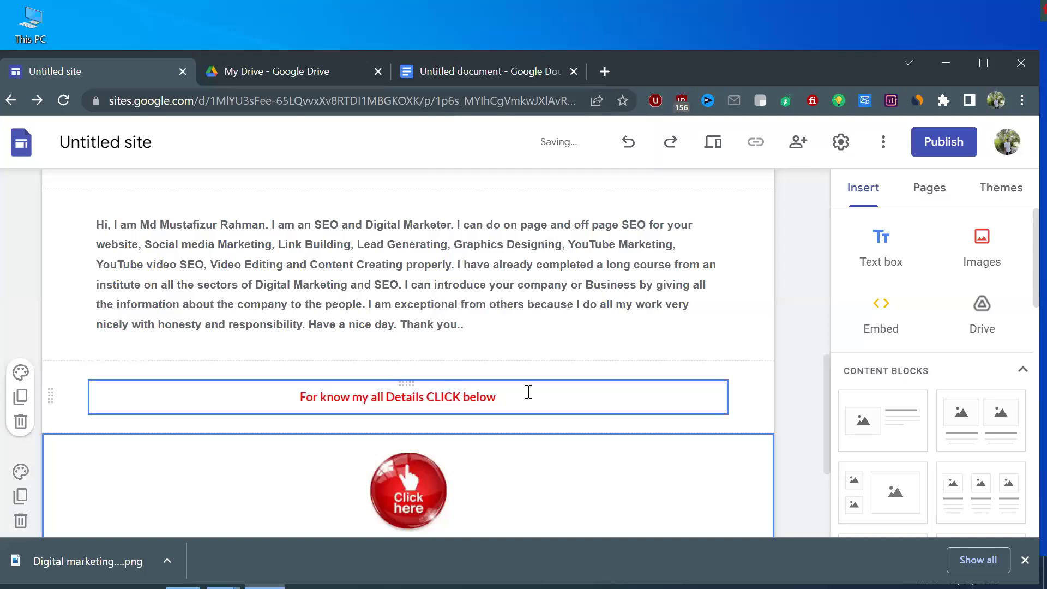
Recolour only the word CLICK in the details line to dark blue and deselect the text box
drag(462, 397, 427, 397)
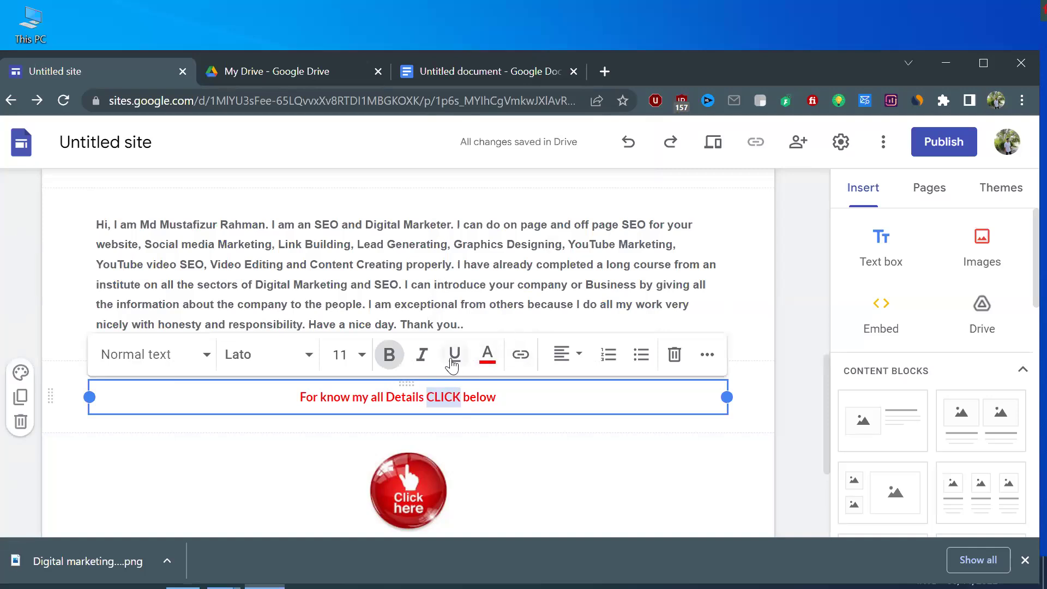
click(487, 356)
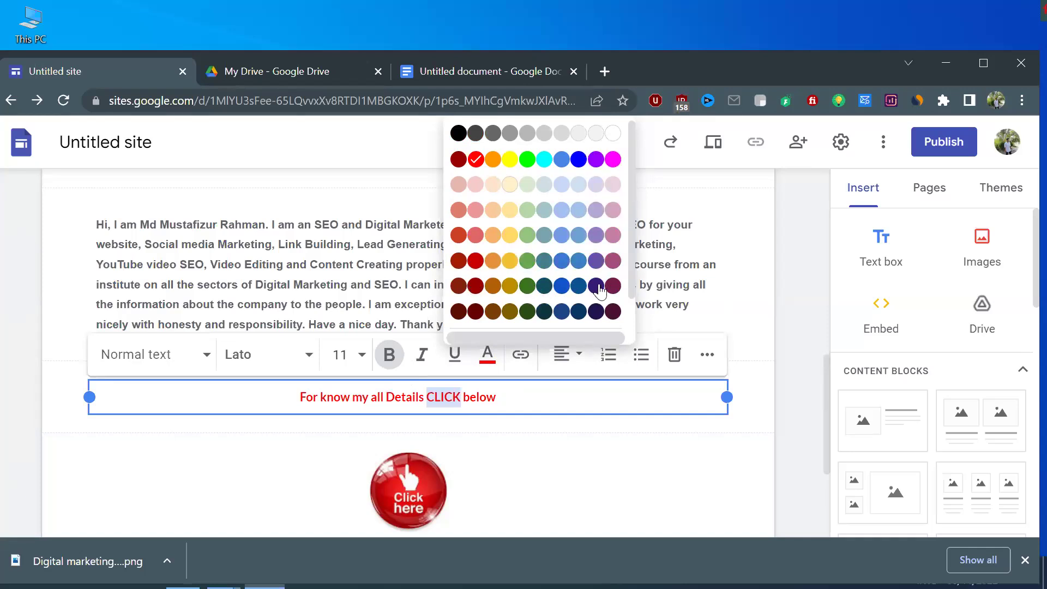
click(579, 311)
click(513, 487)
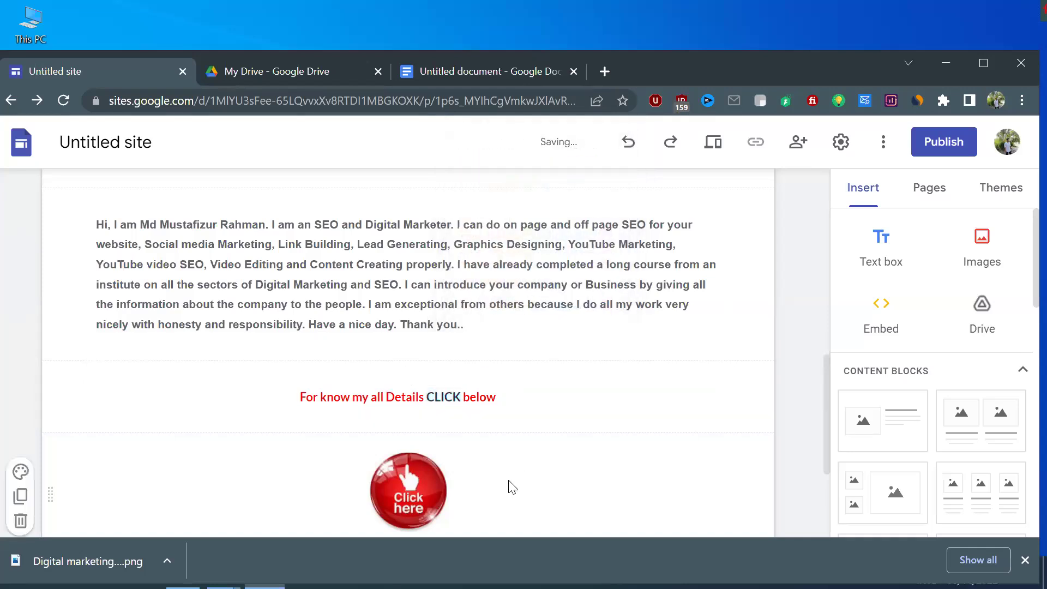
Check the recoloured details line and "Click here" image, and look over the page up to its heading
scroll(535, 403, down, 2)
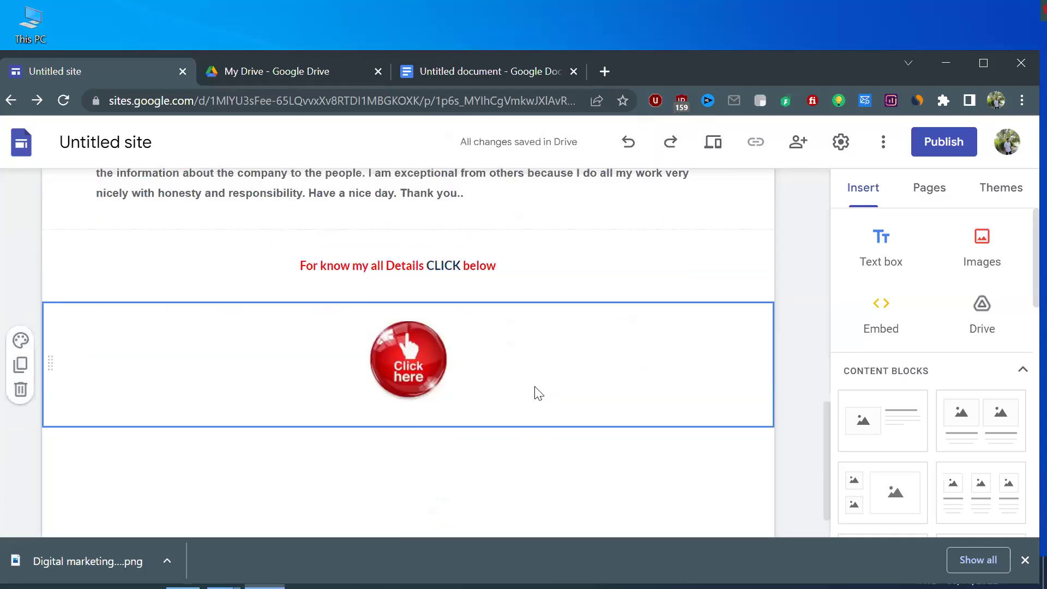
scroll(537, 395, up, 3)
scroll(547, 431, down, 2)
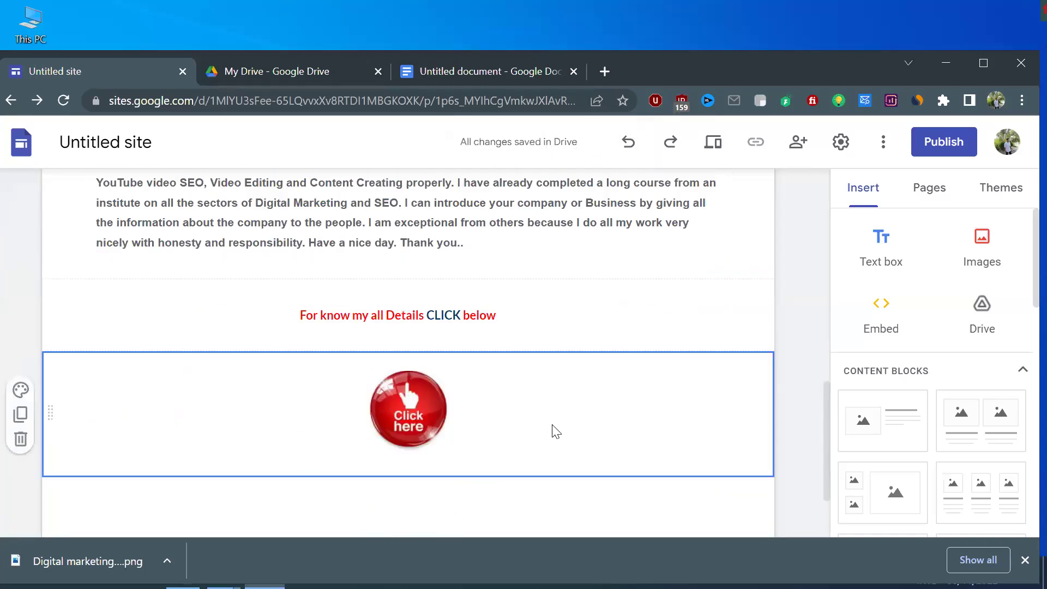
click(493, 321)
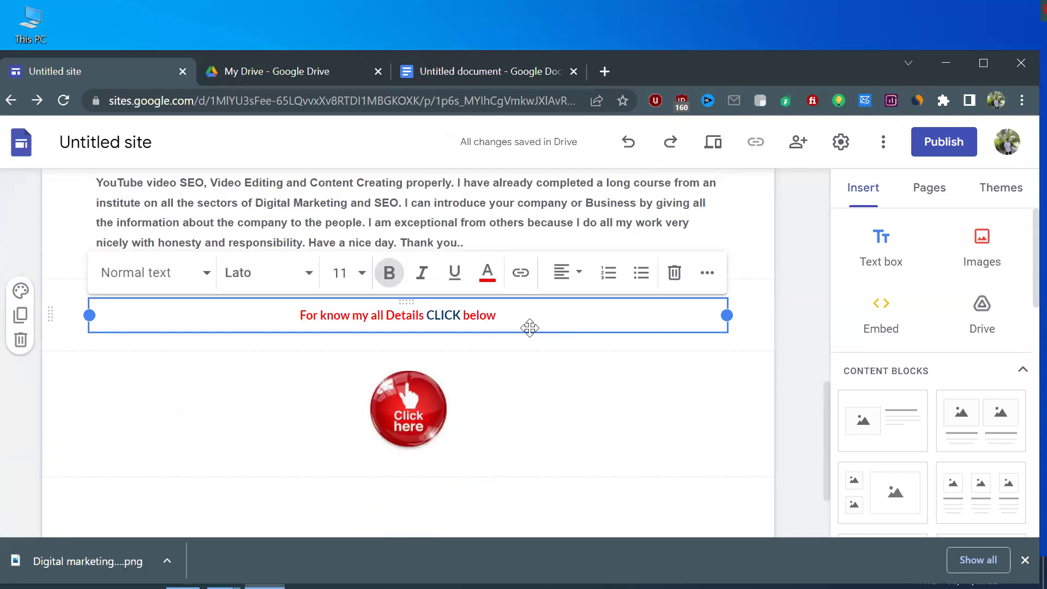
click(554, 365)
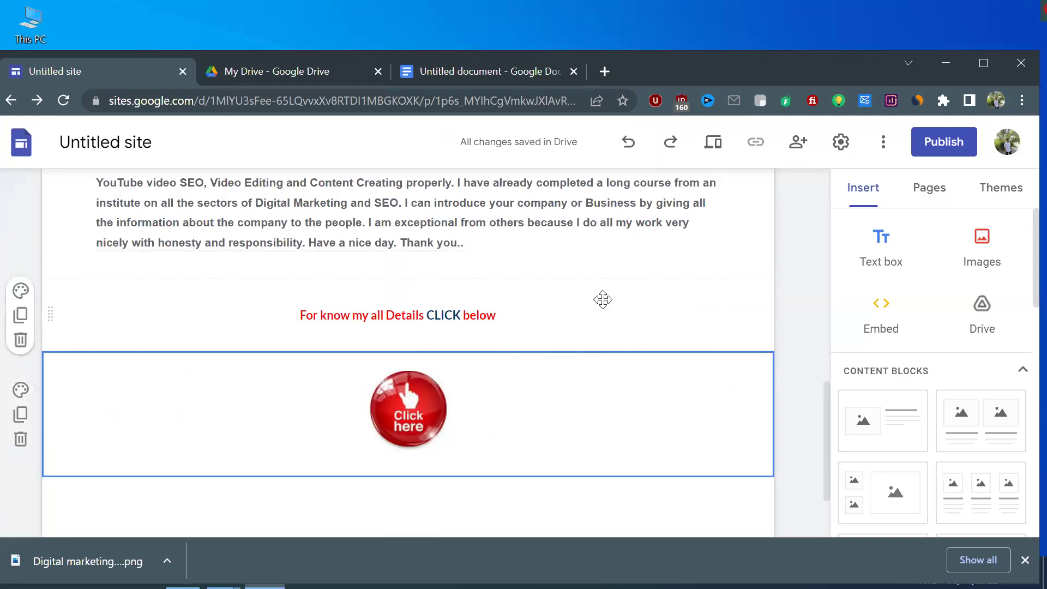
scroll(603, 300, up, 15)
scroll(607, 296, down, 3)
scroll(607, 297, up, 3)
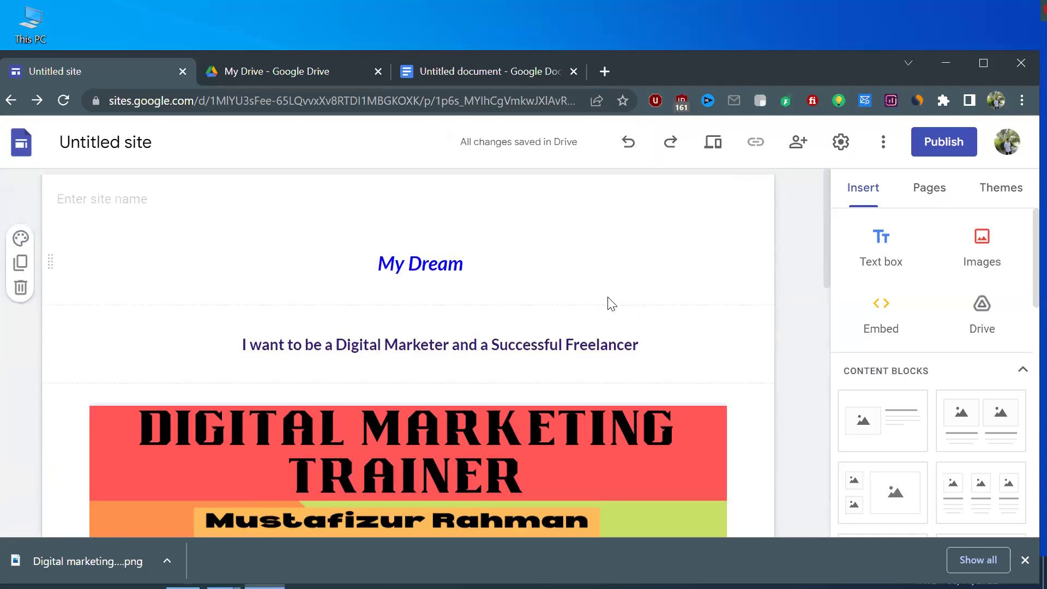
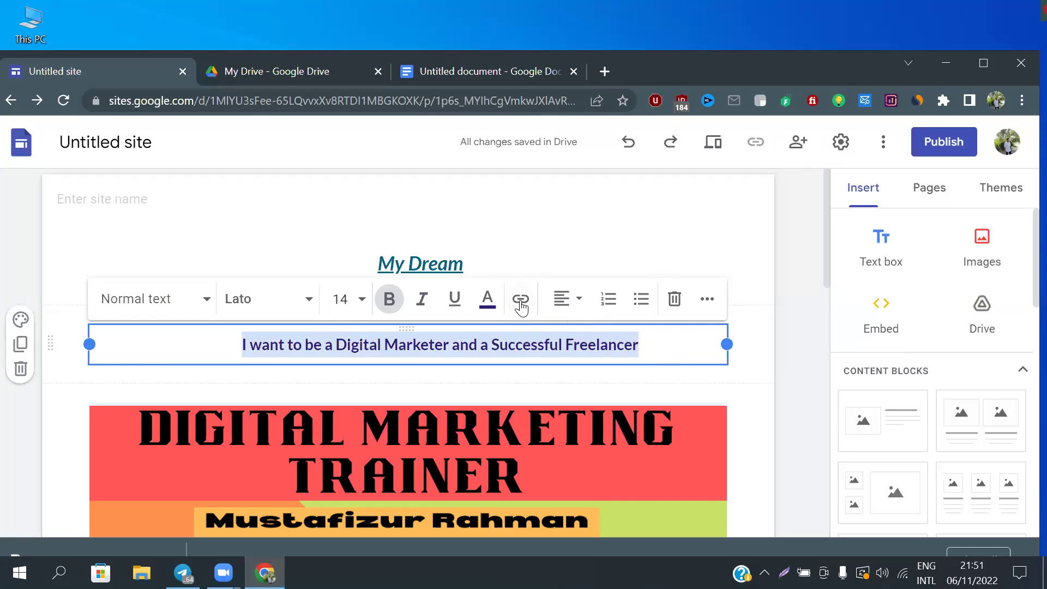
Link the selected career sentence under the "My Dream" heading to the Facebook profile address and deselect the text box
click(520, 299)
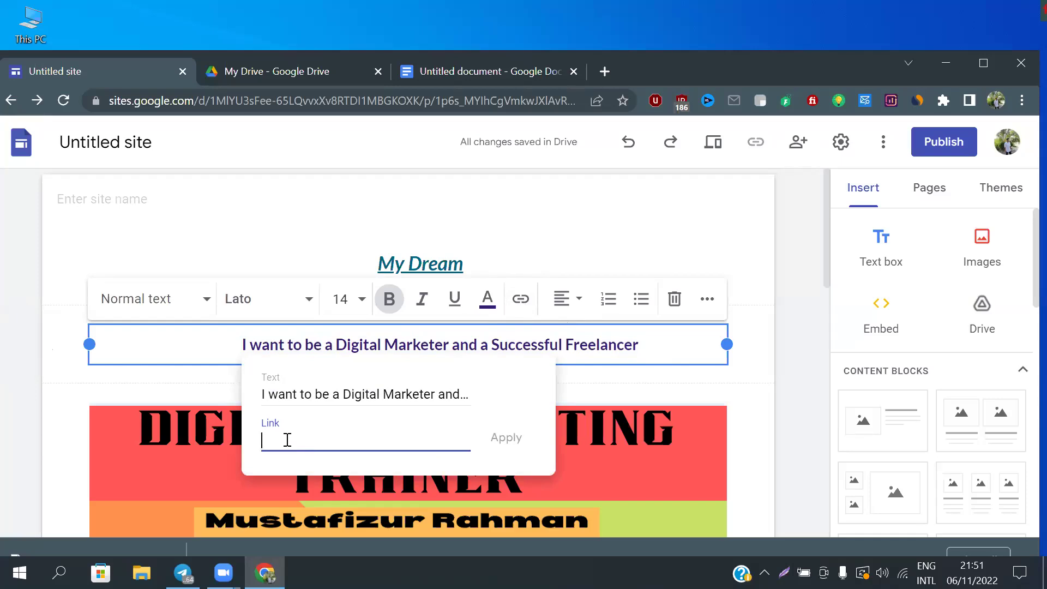
text(www.facebook.com/smm.m.rahman)
click(506, 438)
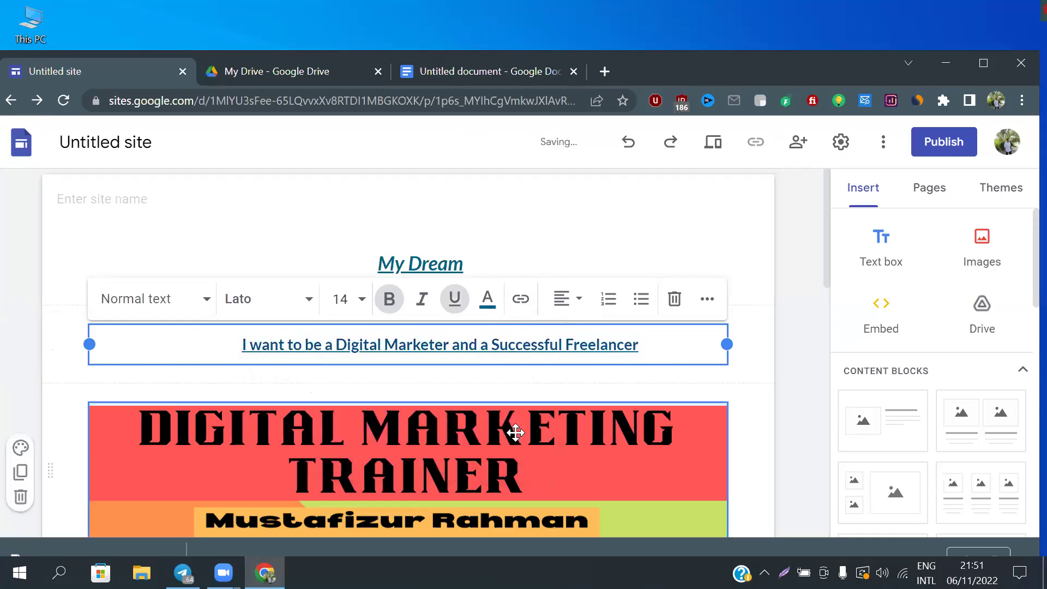
click(599, 388)
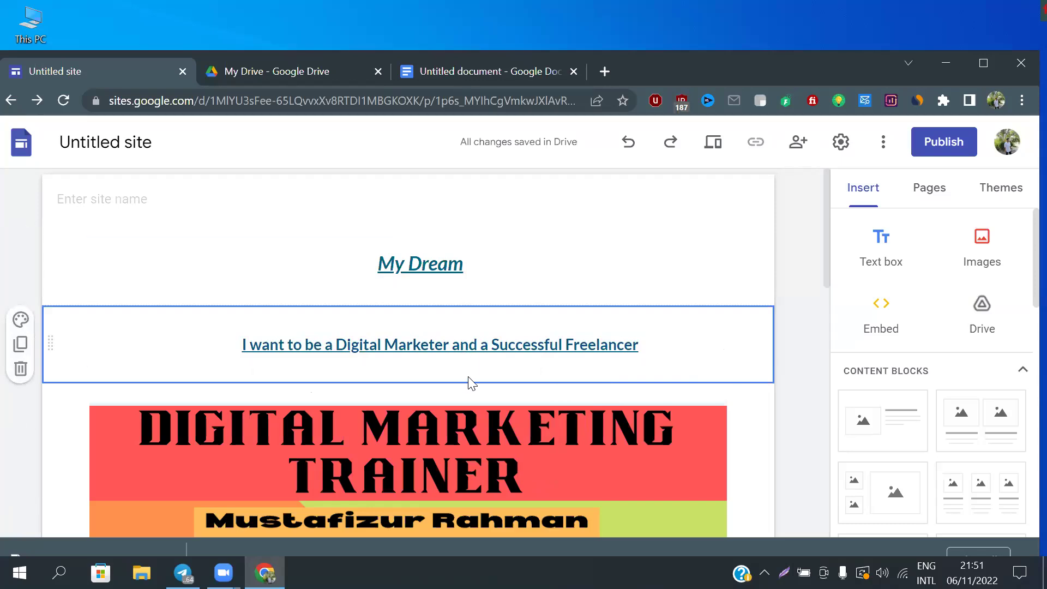
Link the "Digital Marketing Trainer" banner image to the copied Facebook profile address
scroll(469, 380, down, 2)
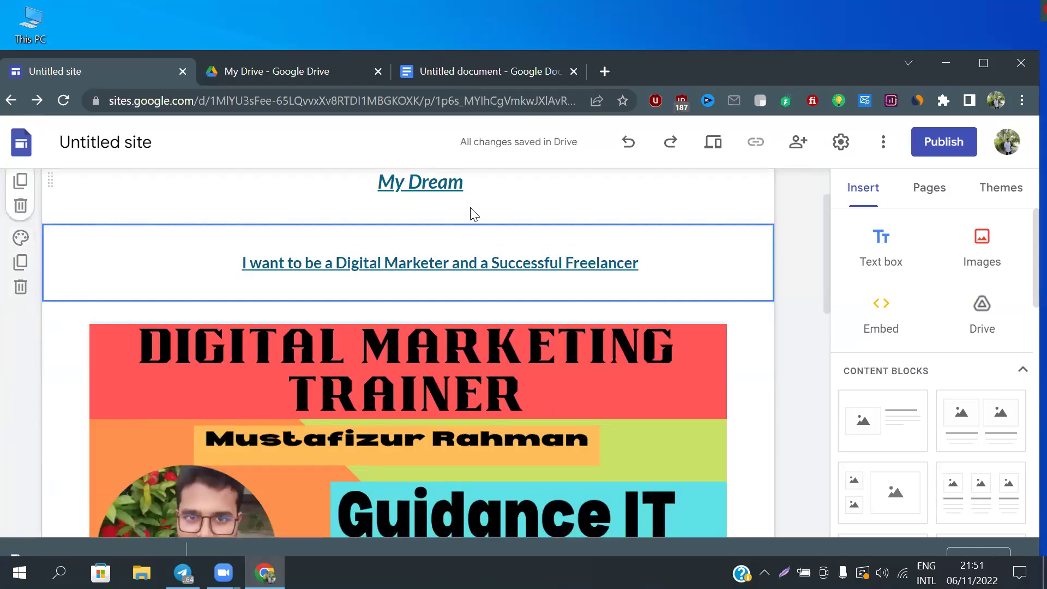
scroll(469, 322, down, 3)
click(466, 320)
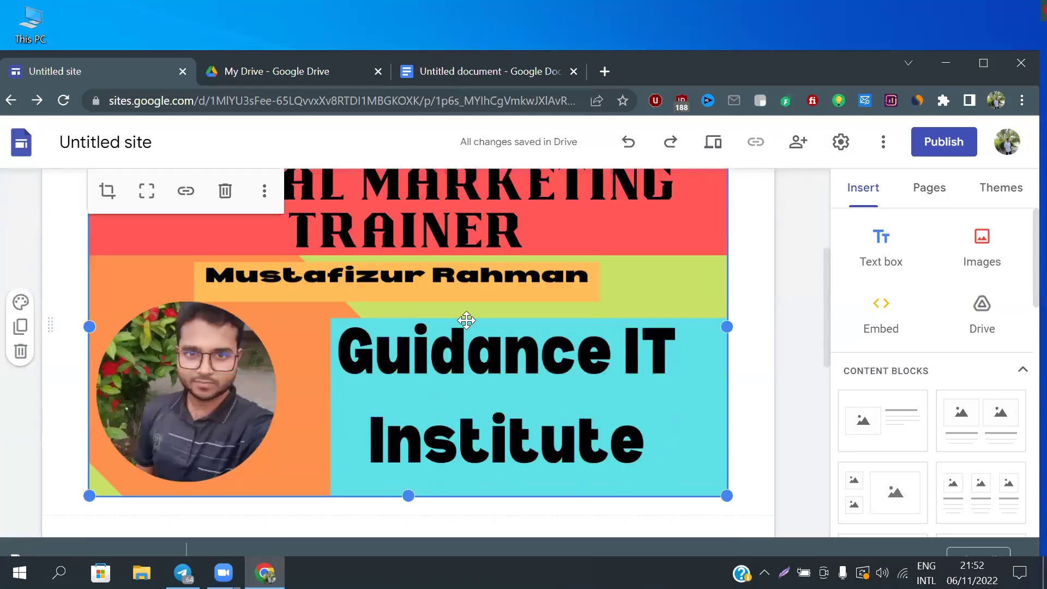
scroll(467, 320, up, 2)
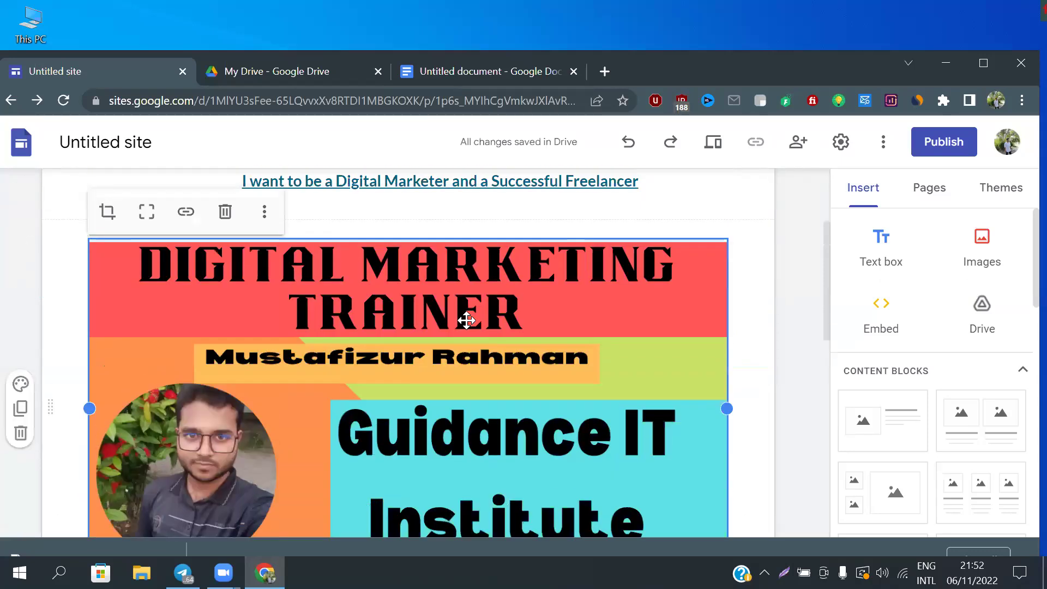
click(186, 213)
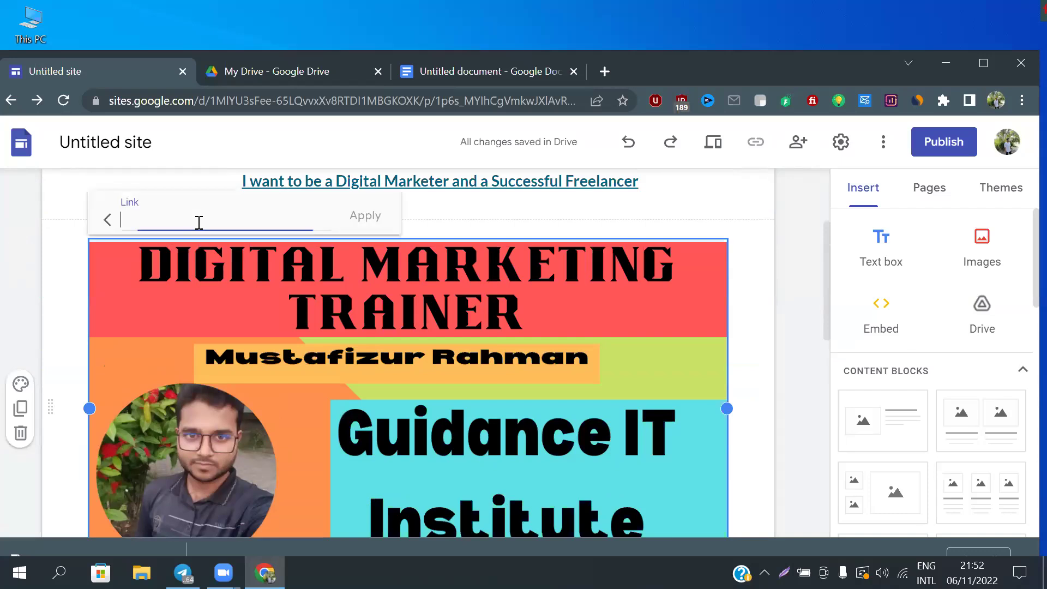
right_click(147, 216)
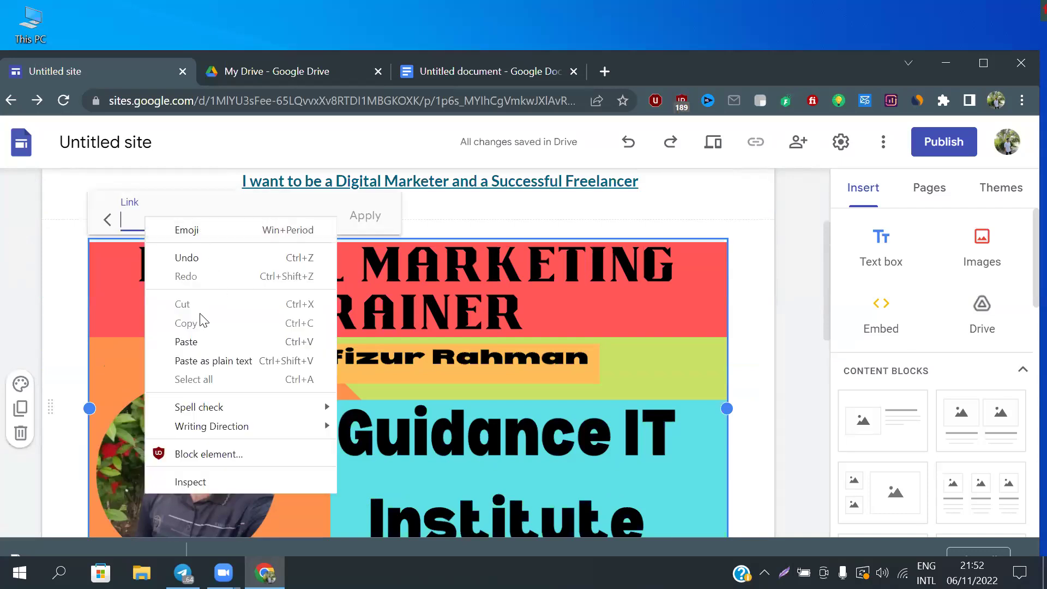
click(188, 342)
click(365, 216)
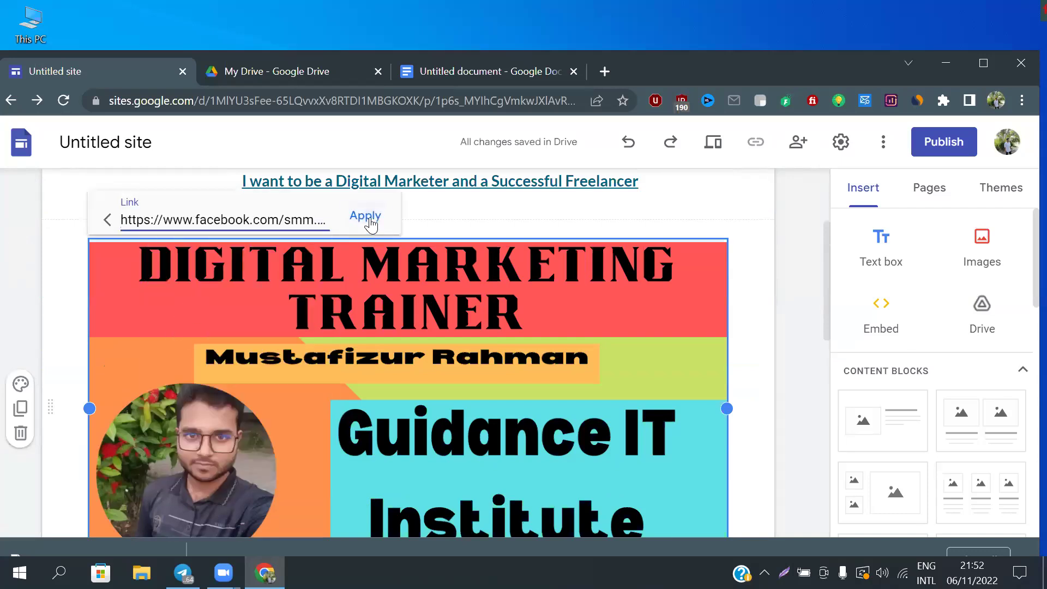
Link only the word CLICK in the "For know my all Details CLICK below" line to the Facebook profile address
scroll(362, 353, down, 3)
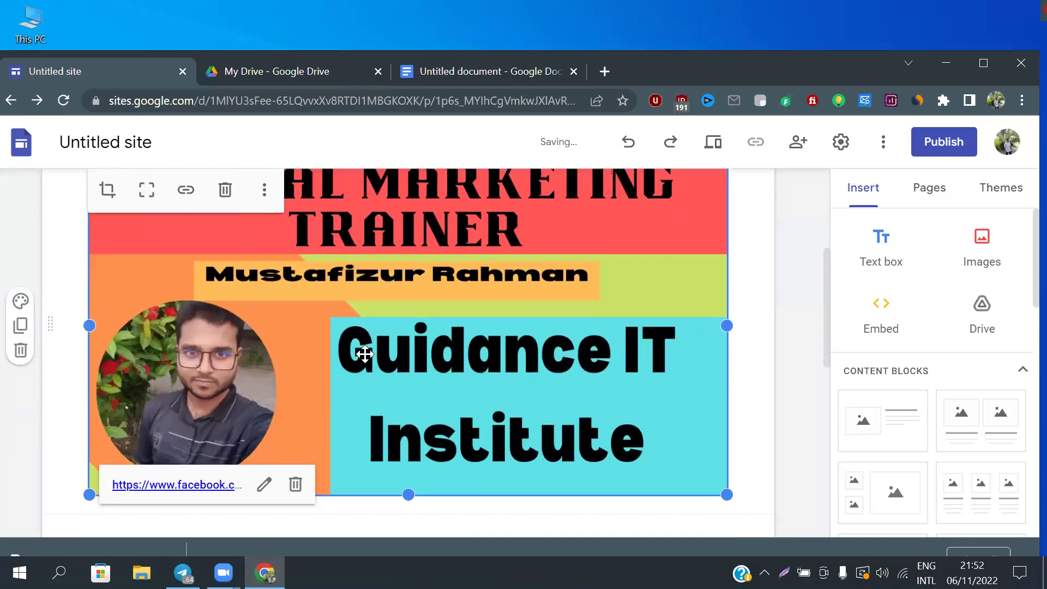
scroll(362, 350, up, 1)
scroll(384, 379, down, 5)
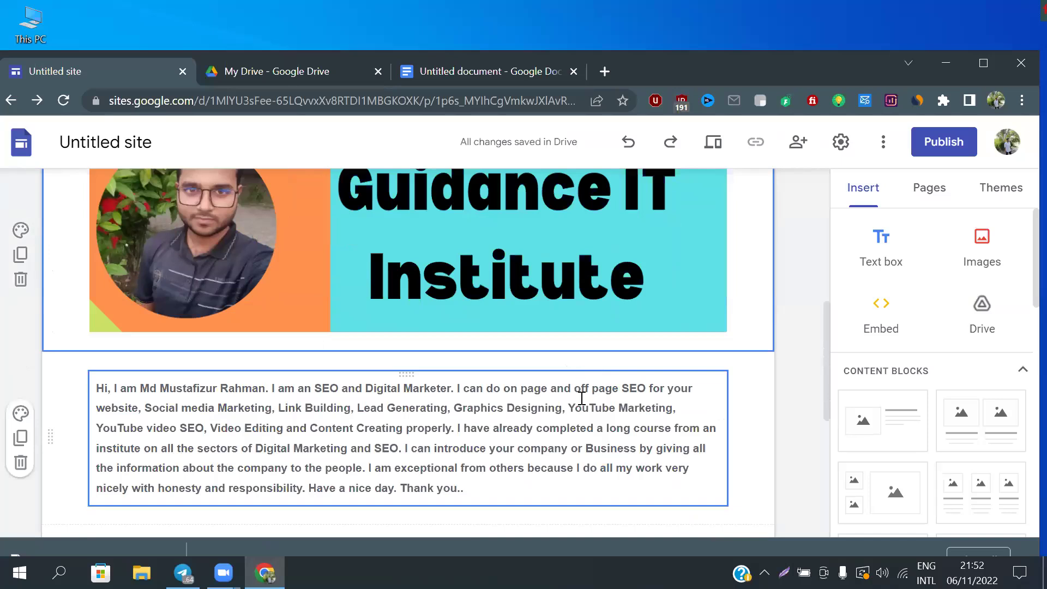
scroll(581, 398, down, 3)
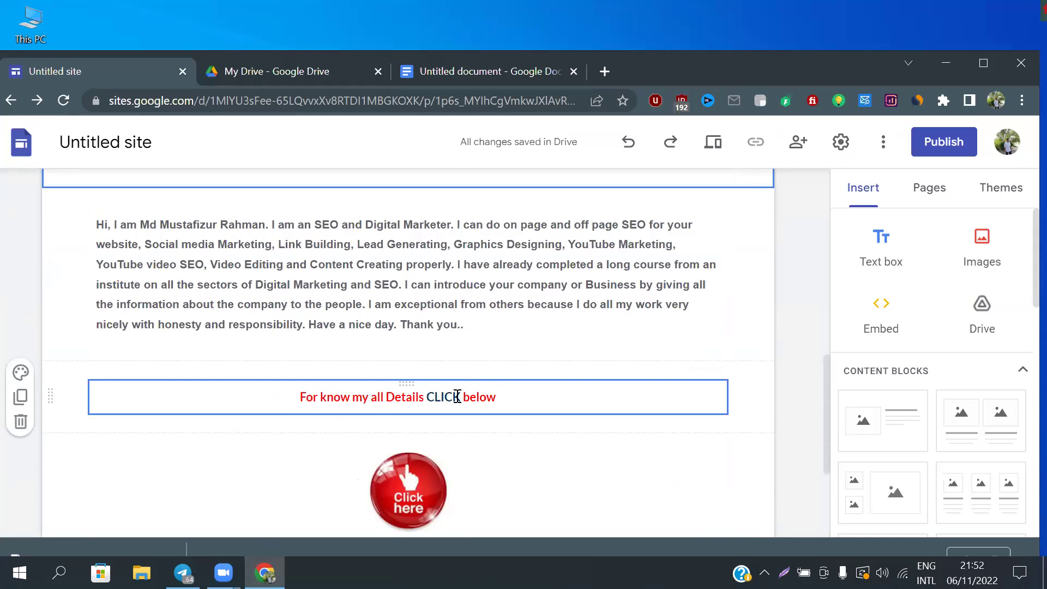
drag(461, 397, 427, 400)
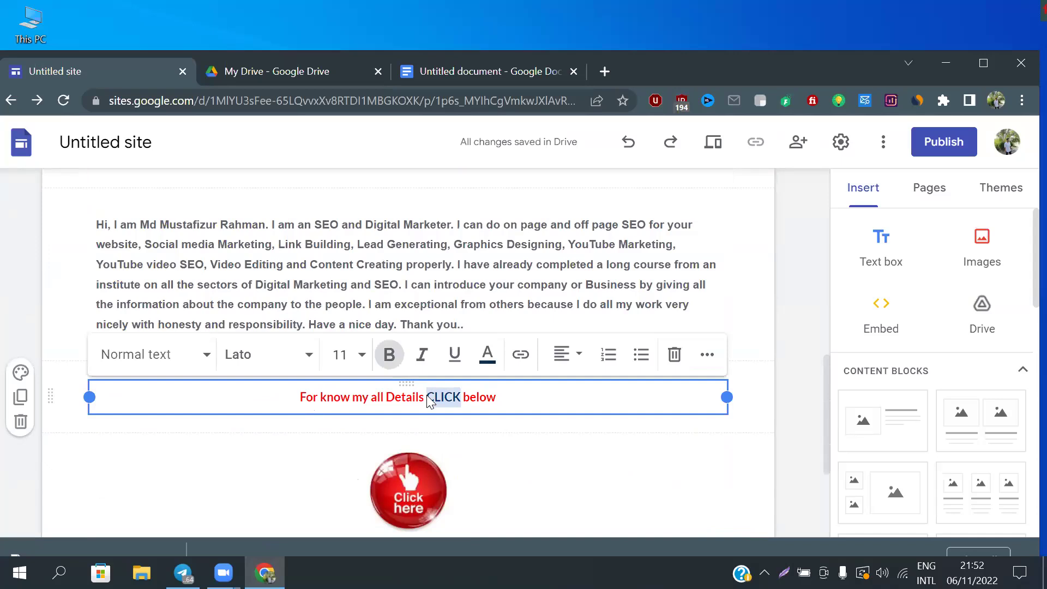
click(521, 355)
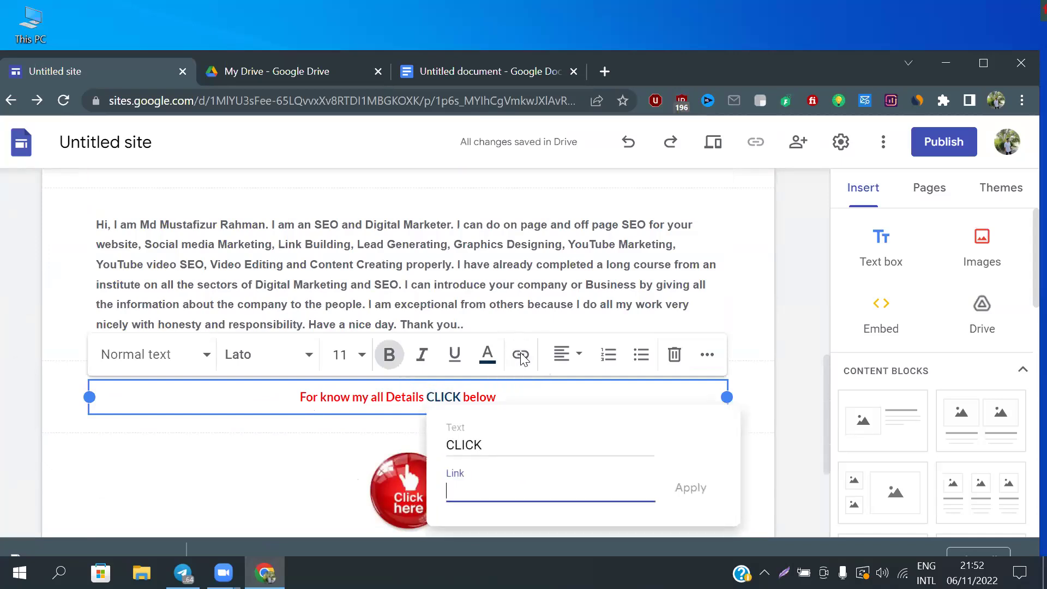
text(https://www.facebook.com/smm.m.rahman)
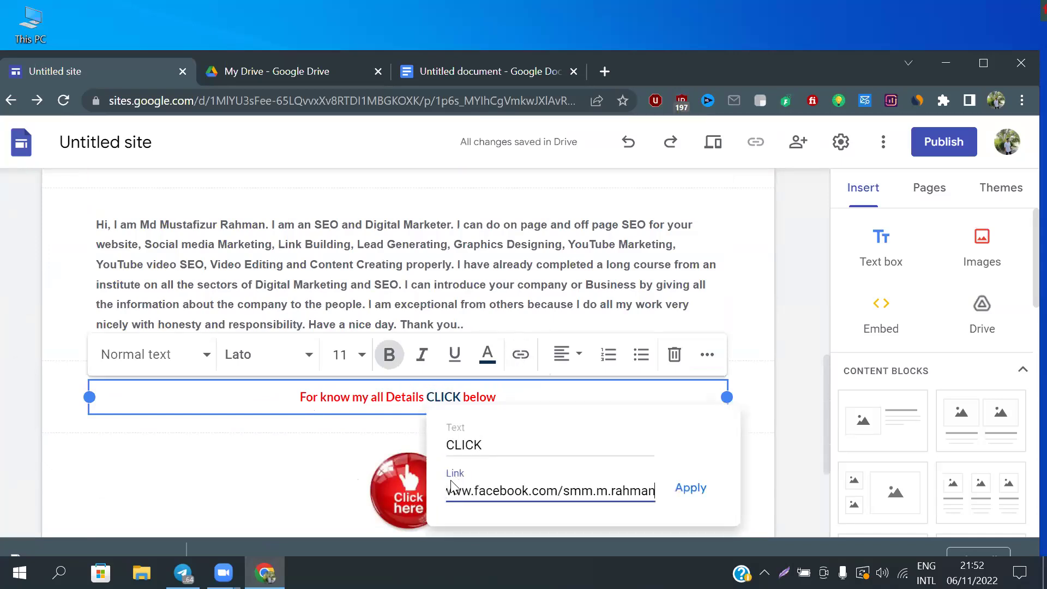
click(690, 488)
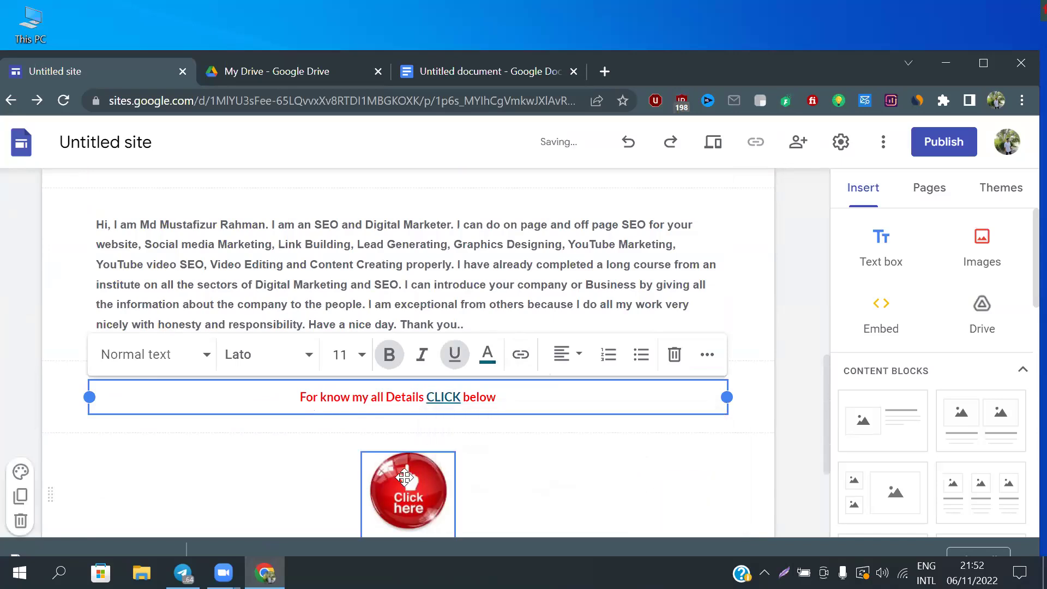
scroll(484, 463, down, 3)
click(404, 336)
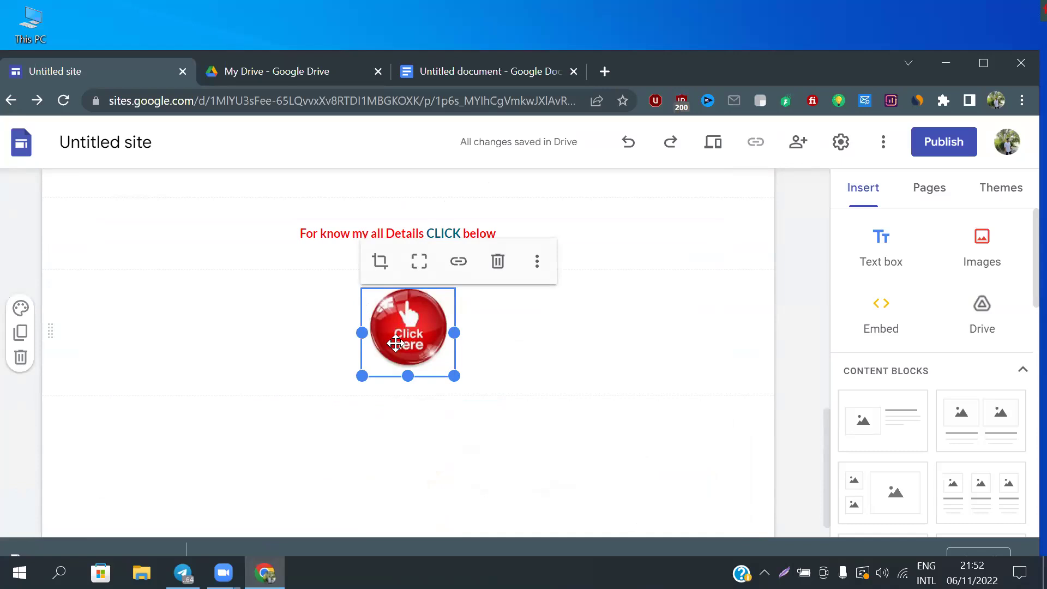
click(459, 261)
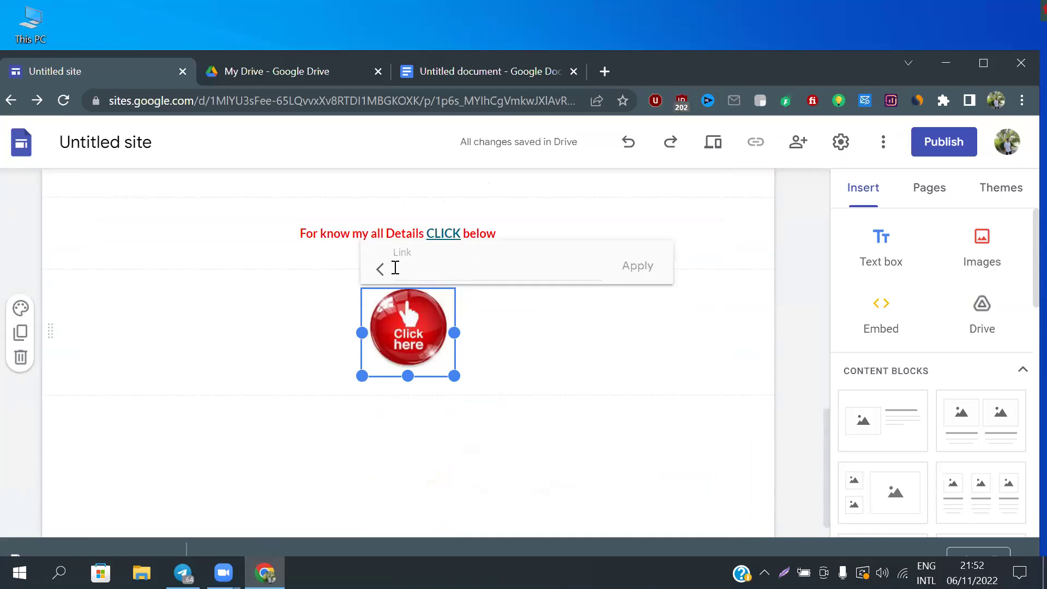
text(https://www.facebook.com/smm.m.rahman)
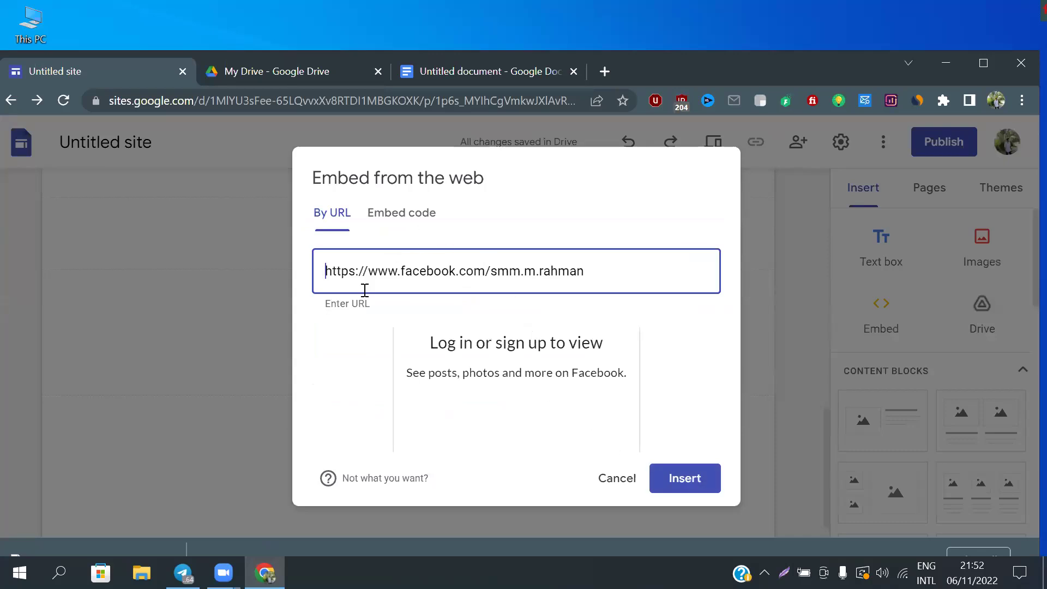
click(617, 477)
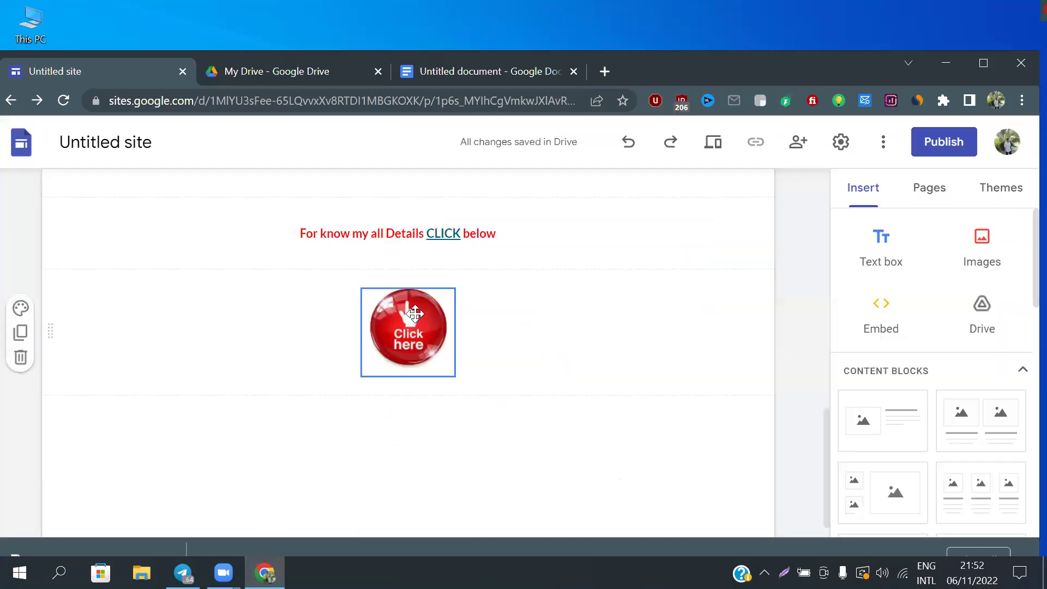
Link the red "Click here" button image to the copied Facebook profile address and deselect it
click(415, 313)
click(459, 260)
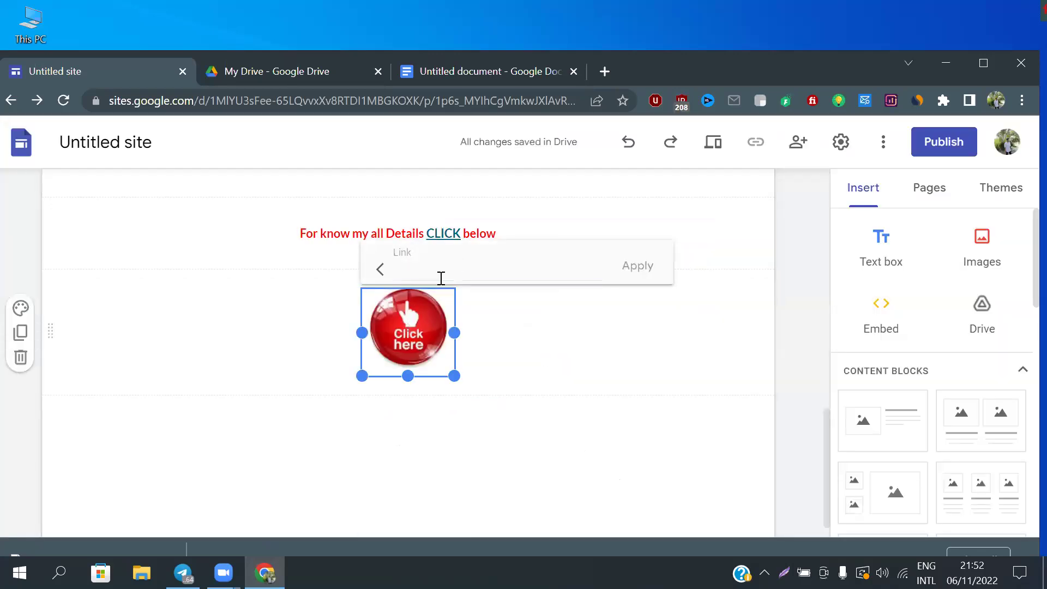
right_click(429, 273)
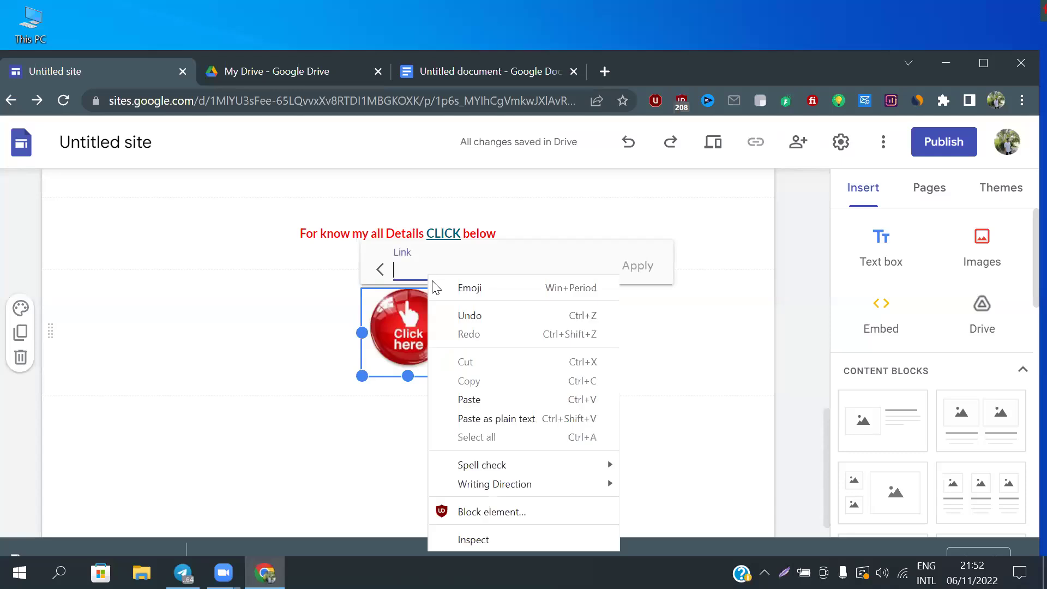
click(468, 398)
click(630, 269)
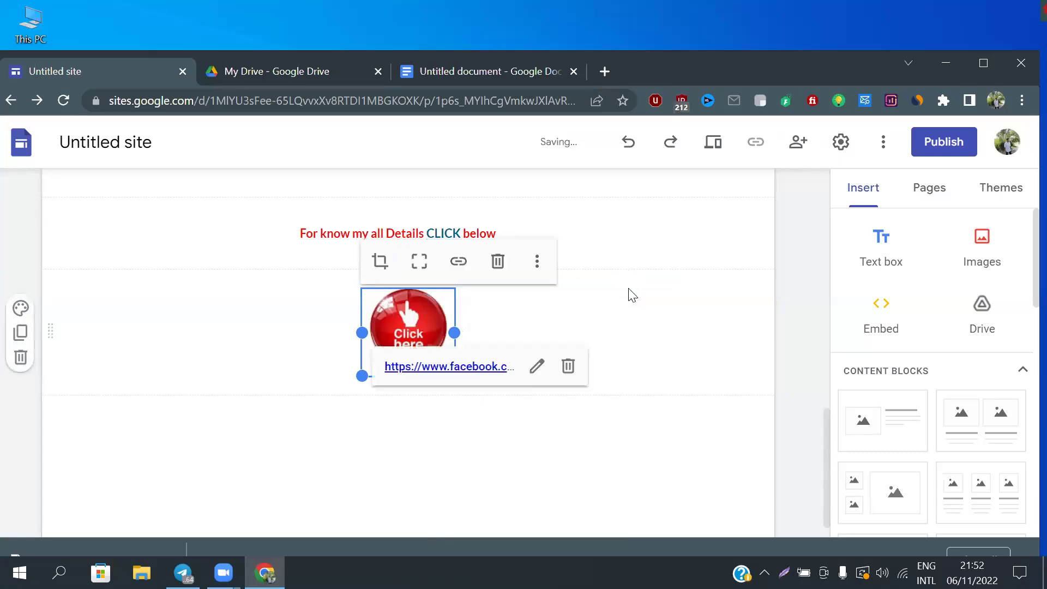
click(650, 422)
Link the person's full name at the start of the introduction paragraph to the copied Facebook profile address
scroll(619, 404, up, 10)
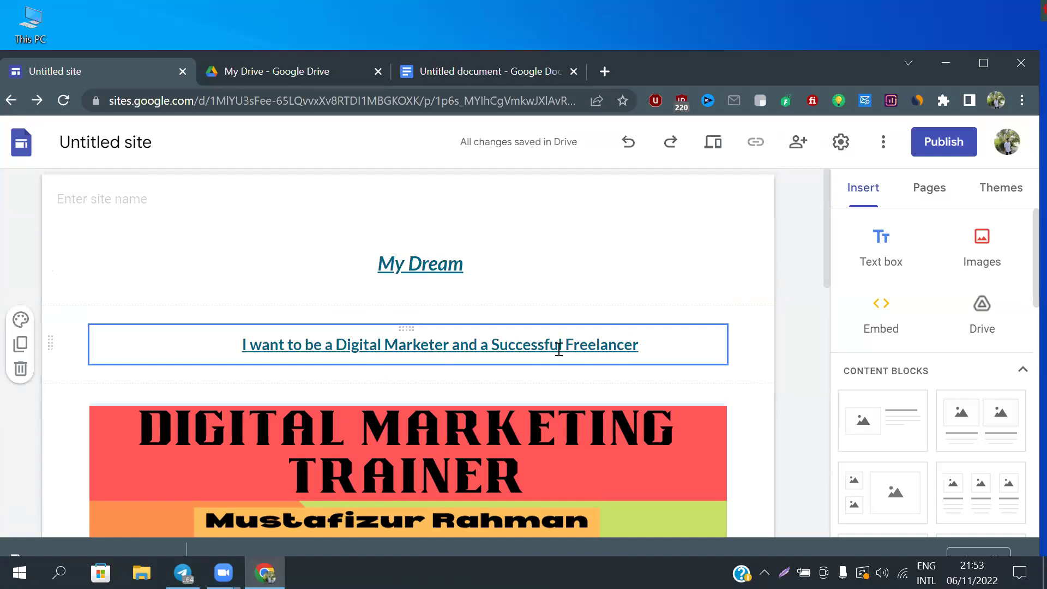
scroll(550, 349, down, 3)
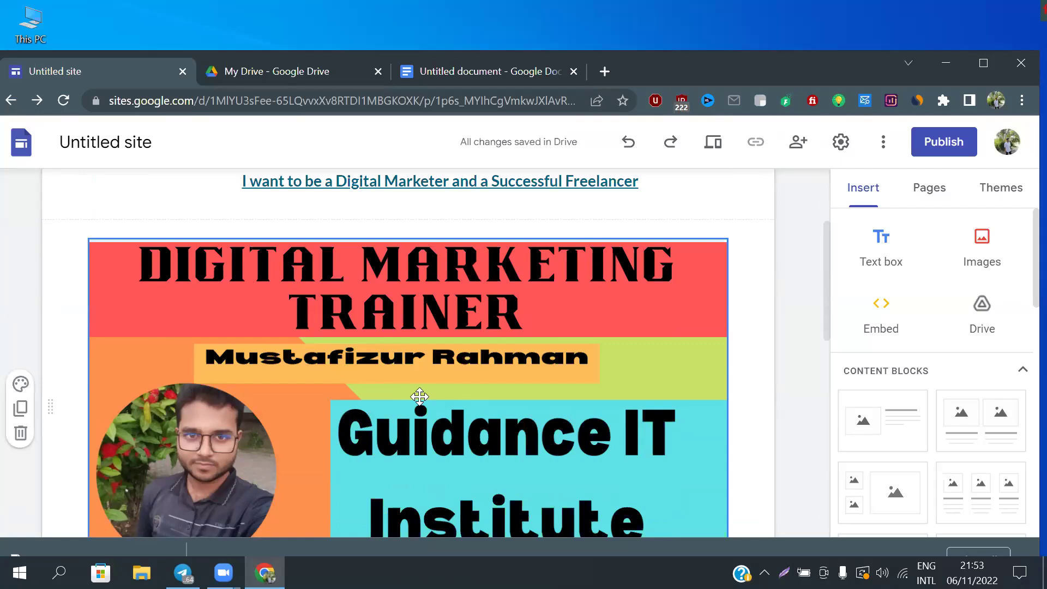
scroll(420, 397, down, 1)
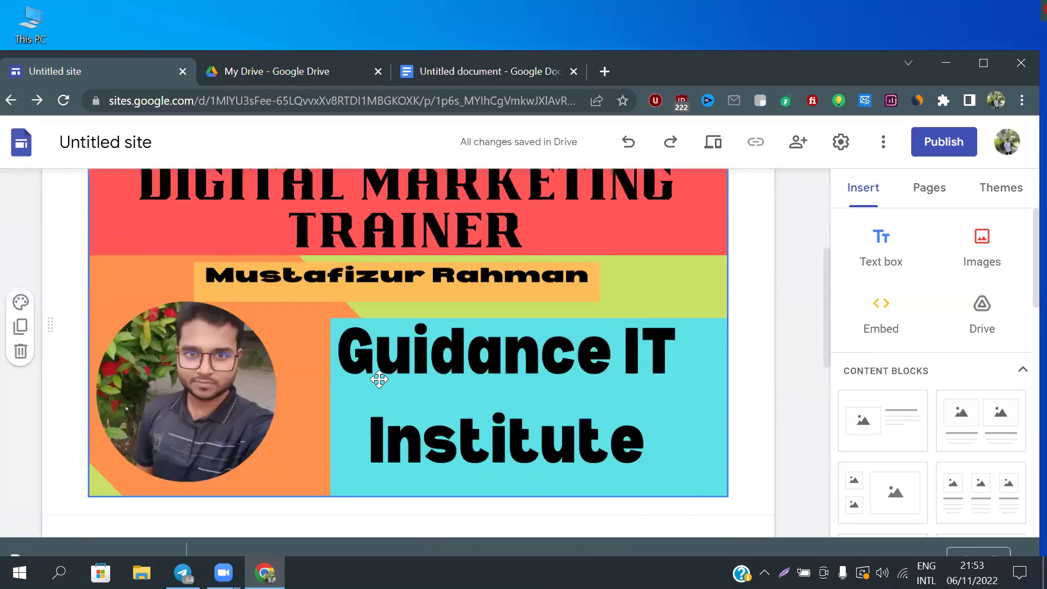
scroll(382, 375, down, 4)
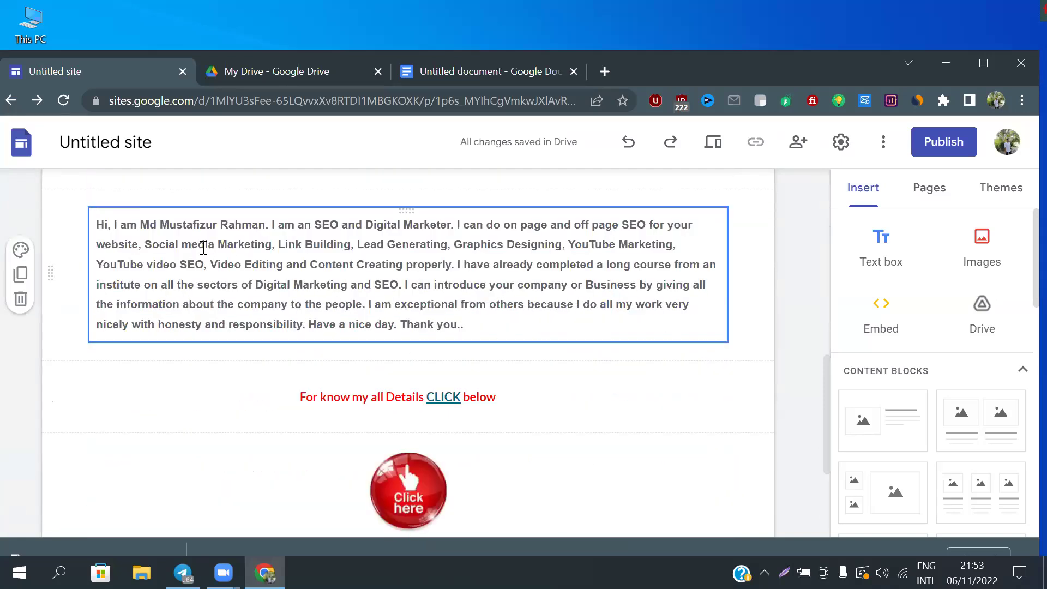
drag(264, 227, 143, 222)
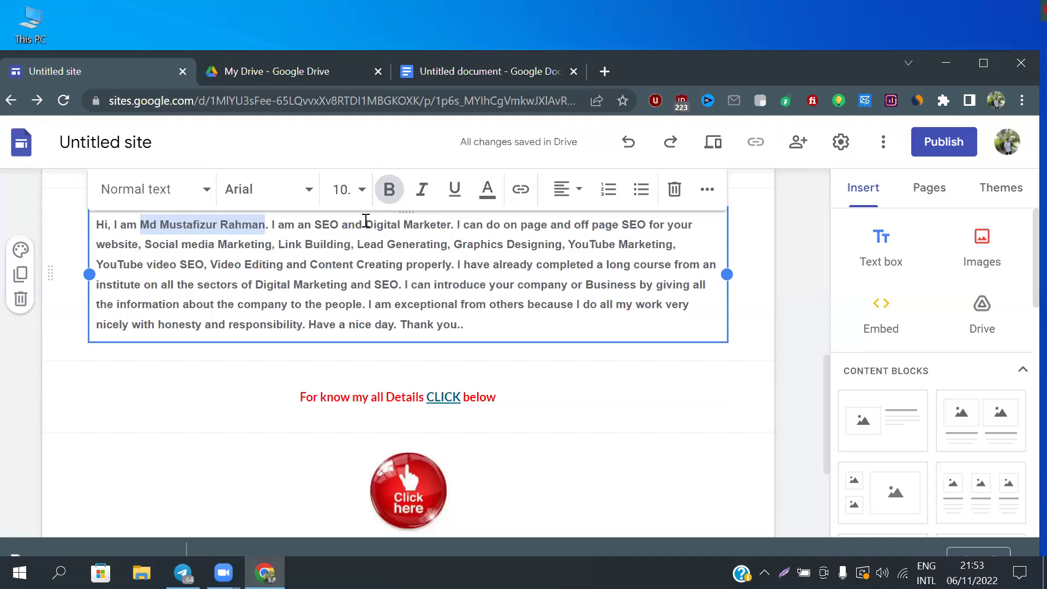
click(519, 189)
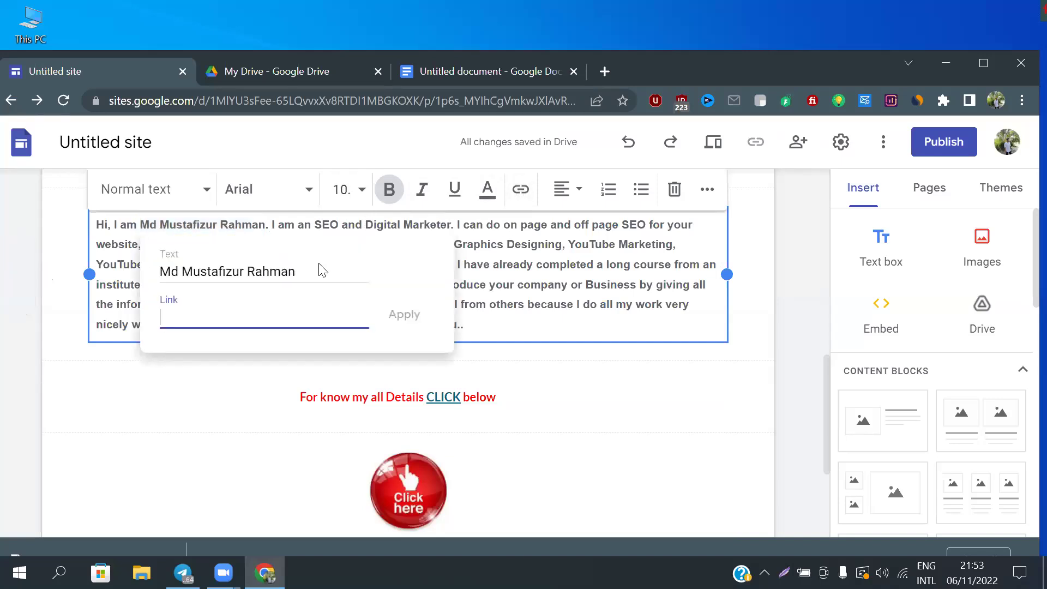
right_click(177, 316)
click(221, 162)
click(403, 314)
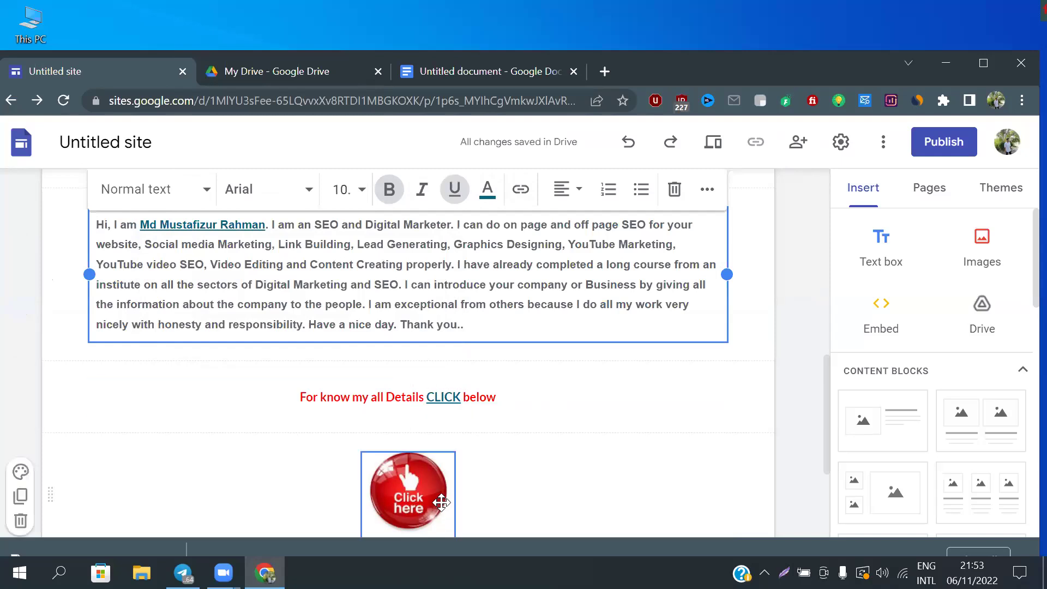
Start publishing the site to the web and enter my-dream as its web address
scroll(393, 354, down, 3)
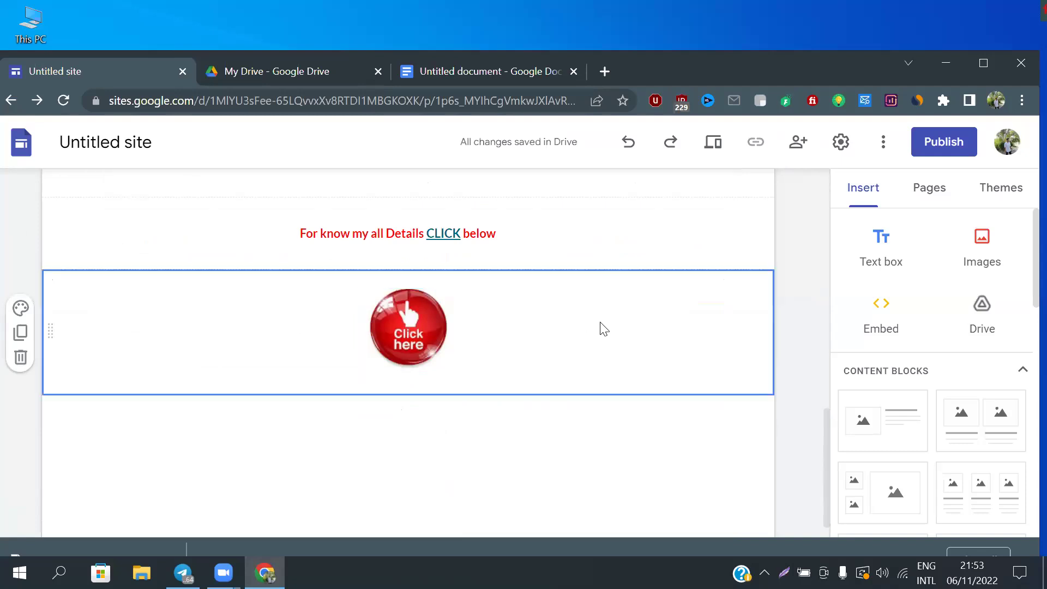
scroll(600, 325, up, 5)
scroll(600, 322, up, 5)
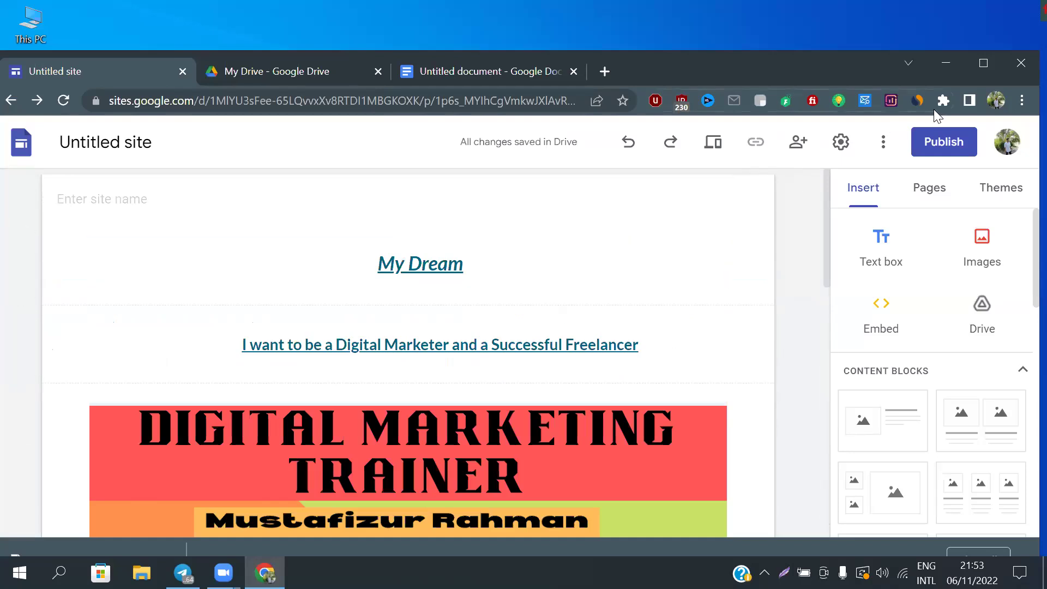
click(947, 146)
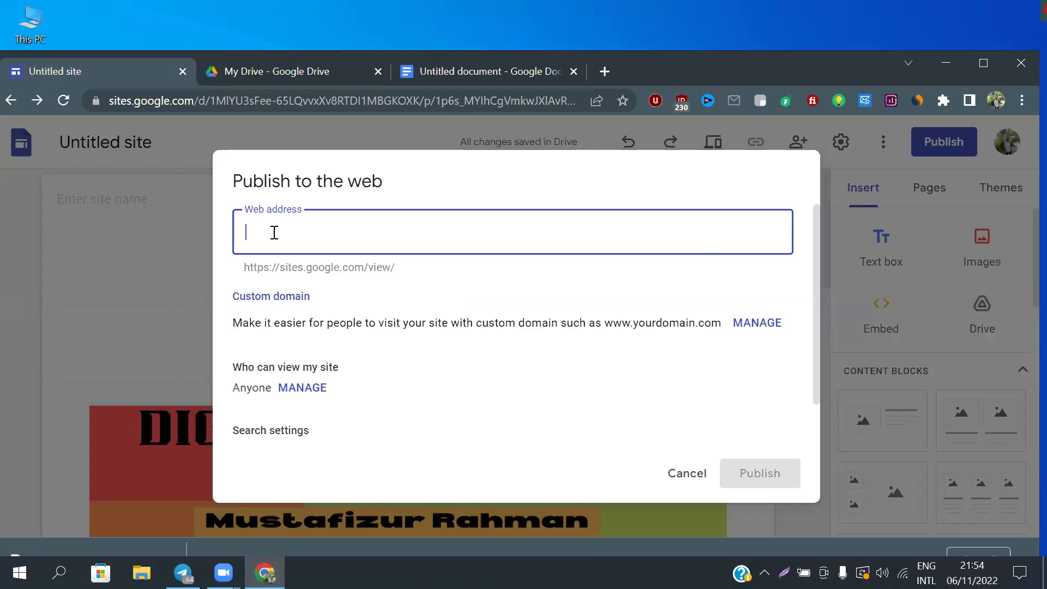
text(my-)
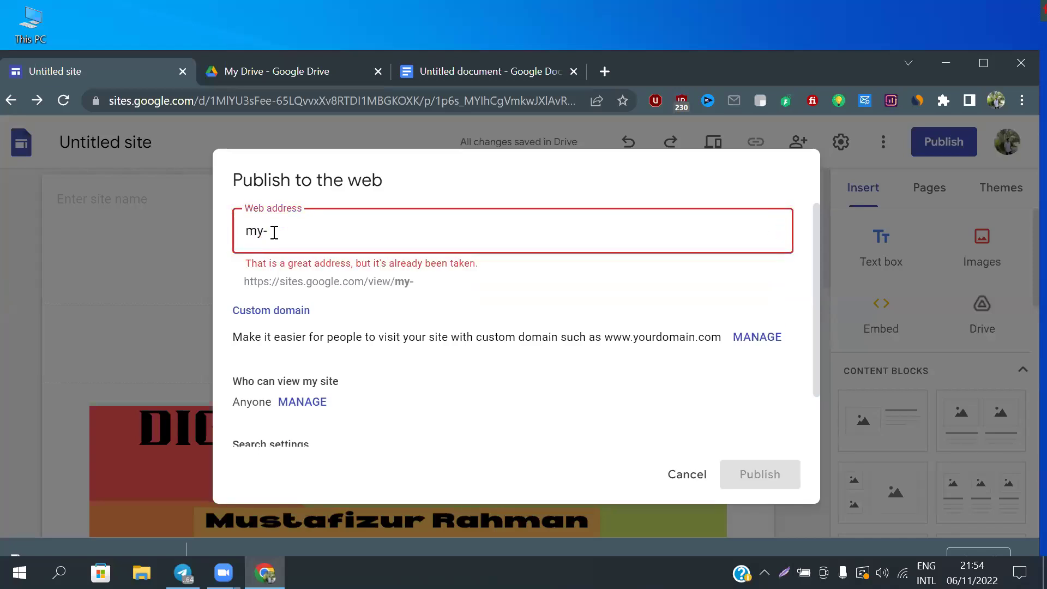
key(BackSpace)
text(-)
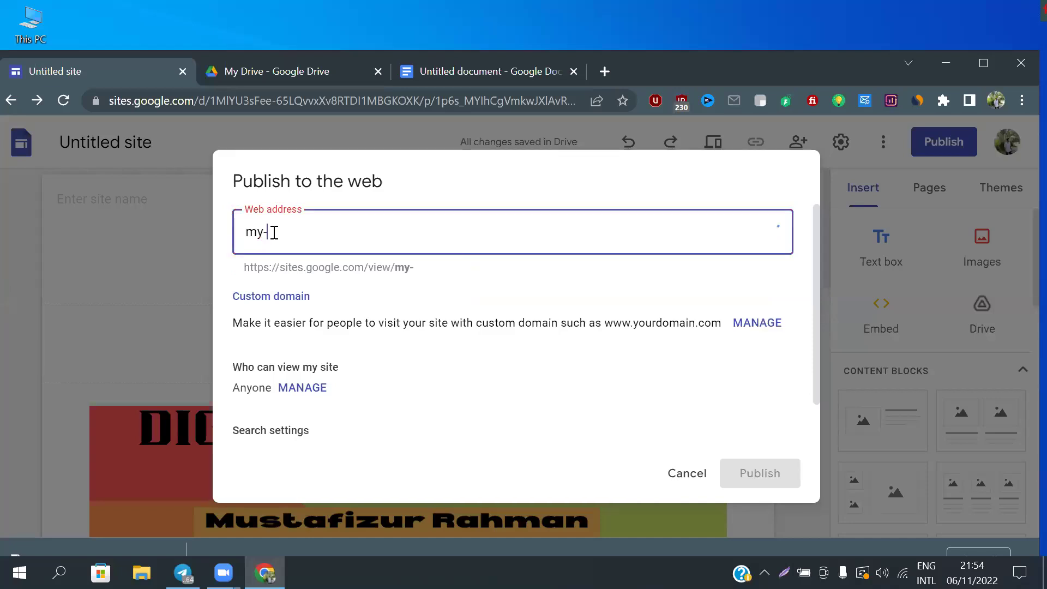
text(d)
key(BackSpace)
text(deam)
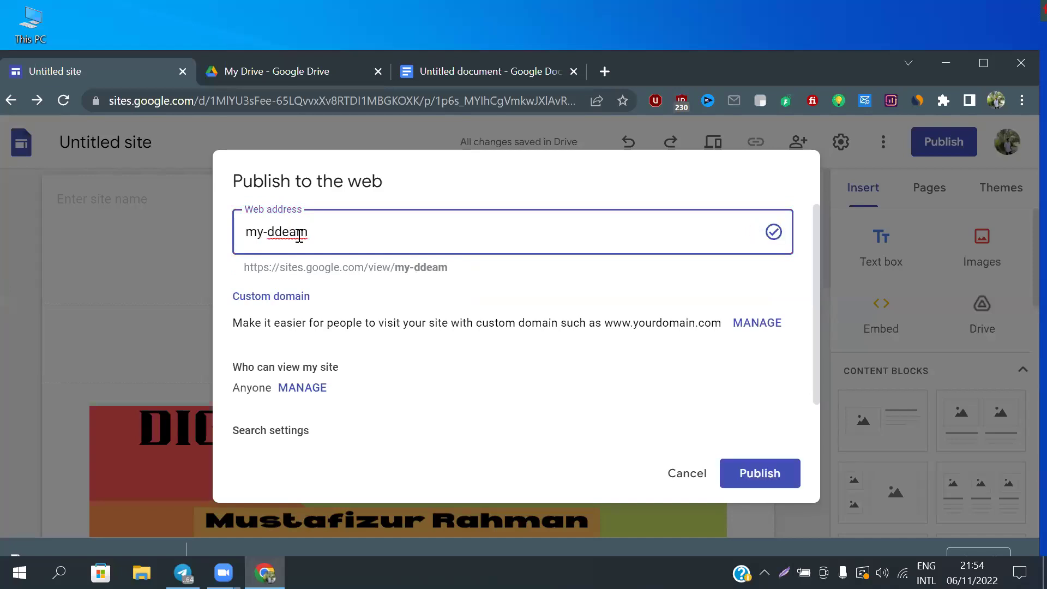
click(277, 230)
key(BackSpace)
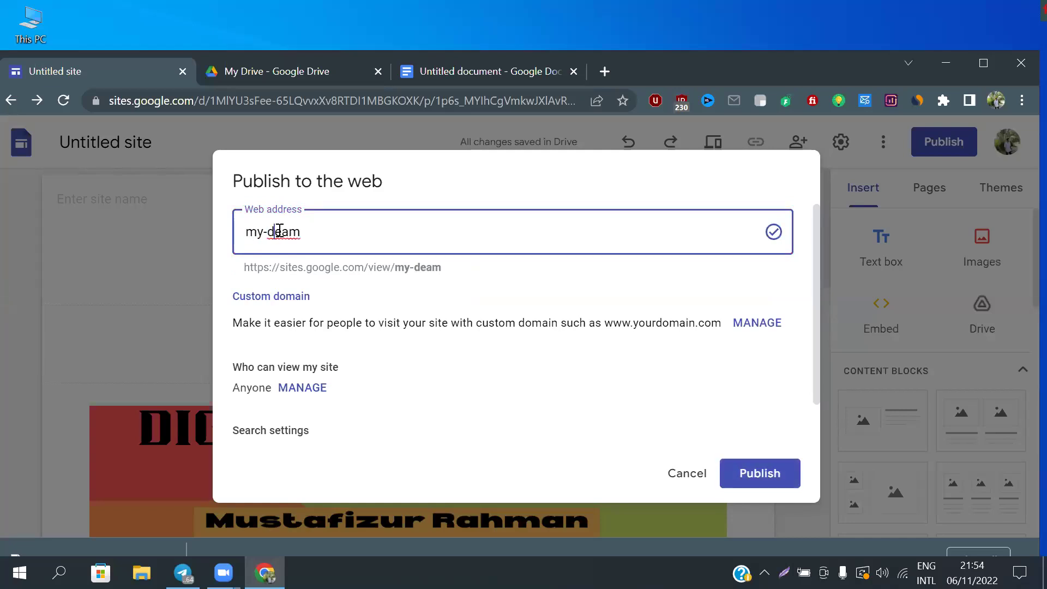
text(r)
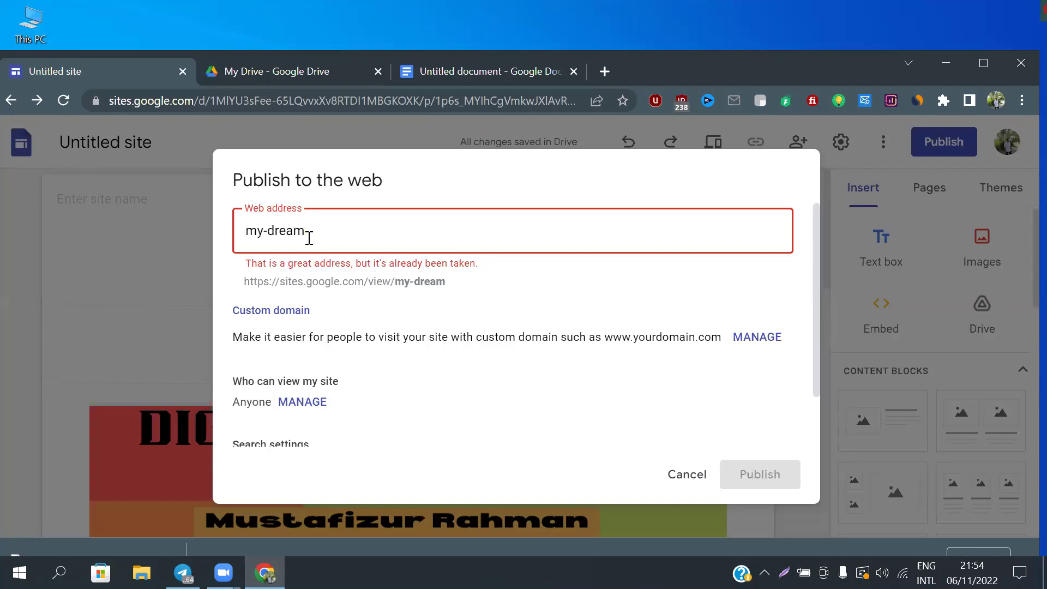
Extend the web address to my-dream859 and publish the site
text(859)
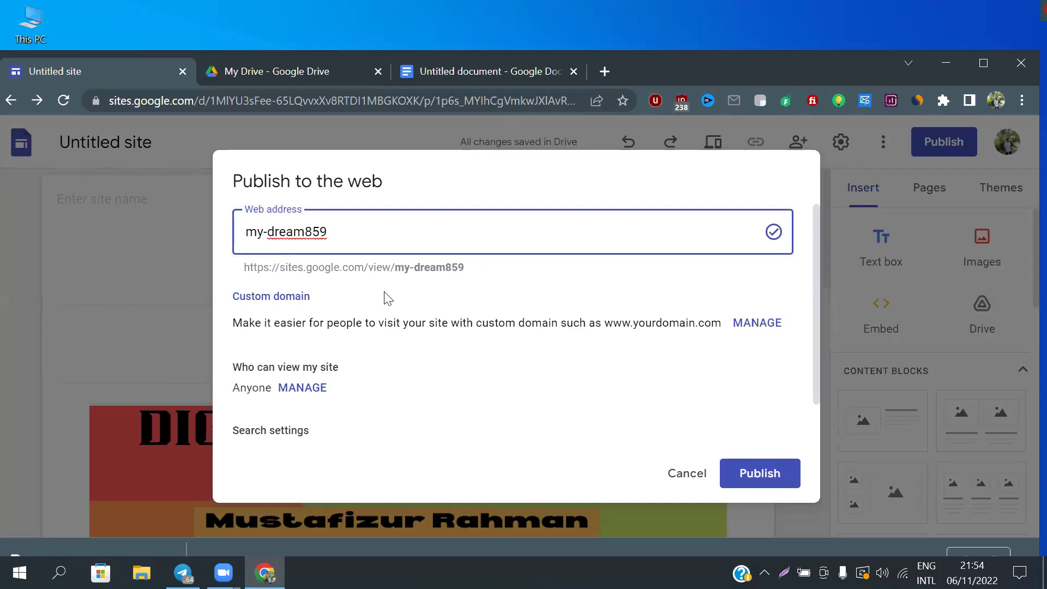
click(771, 474)
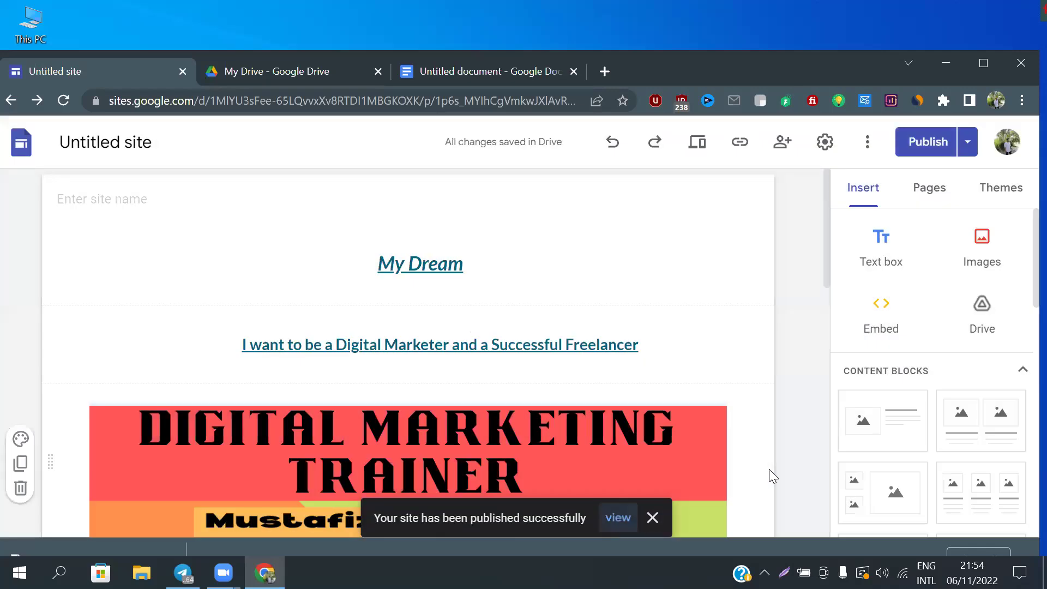
scroll(677, 349, down, 2)
scroll(676, 341, up, 2)
click(676, 341)
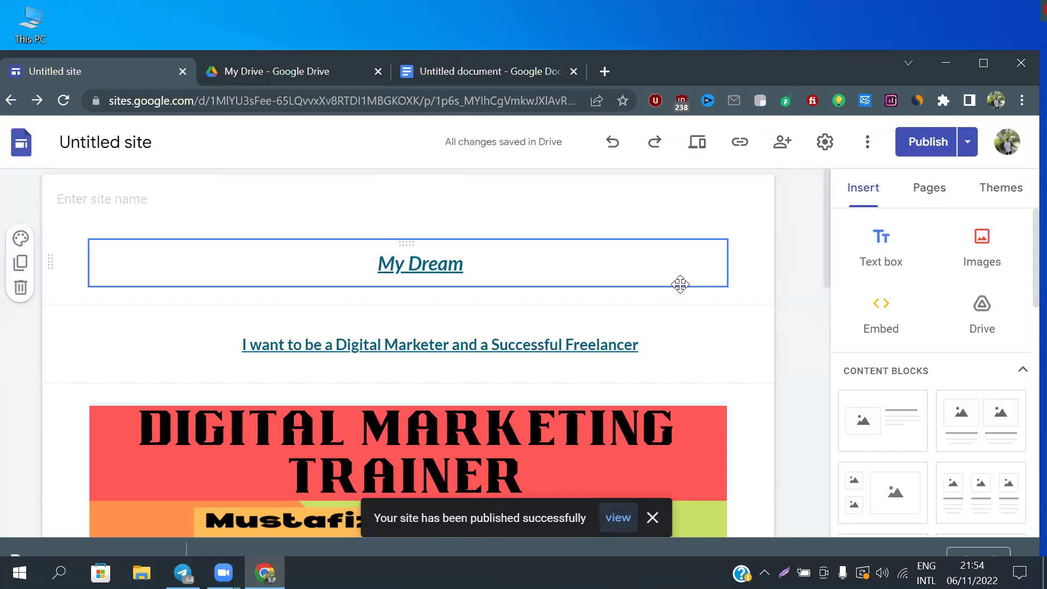
Open the published site and look through its headings, banner, introduction paragraph and red button image
mouse_move(768, 227)
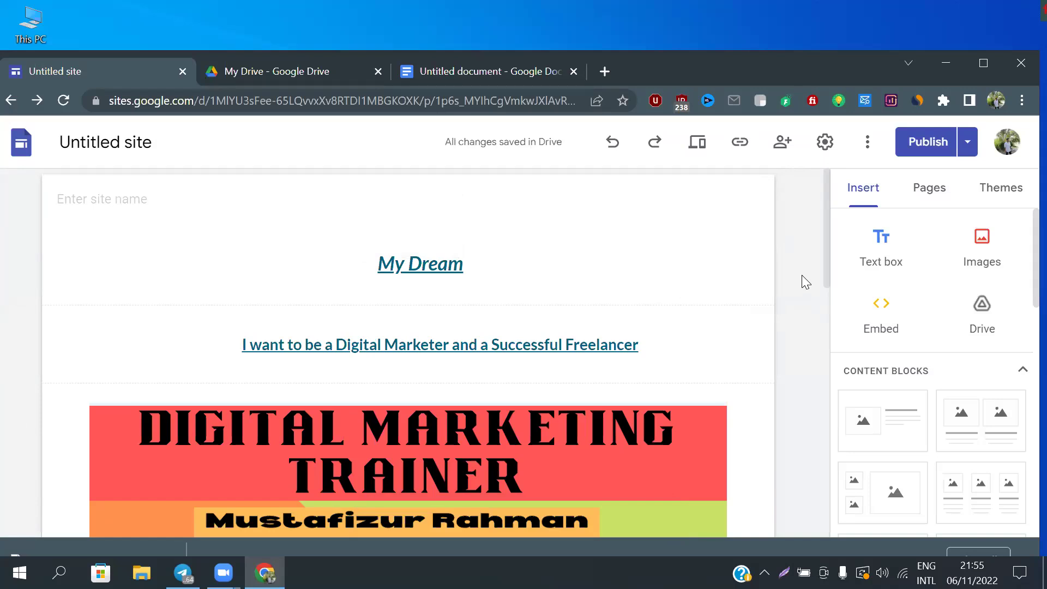
click(967, 146)
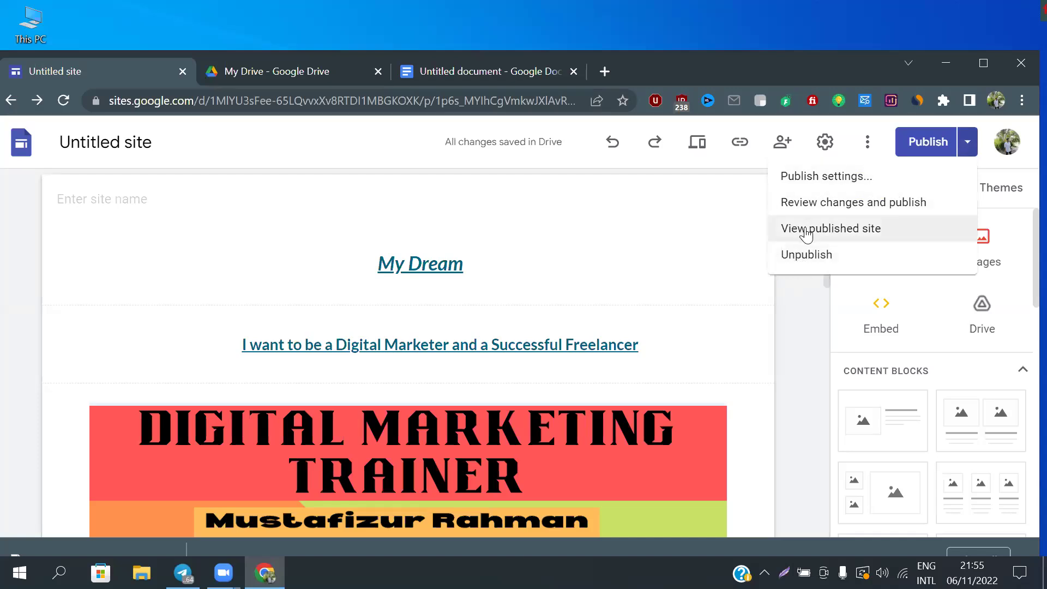
click(845, 232)
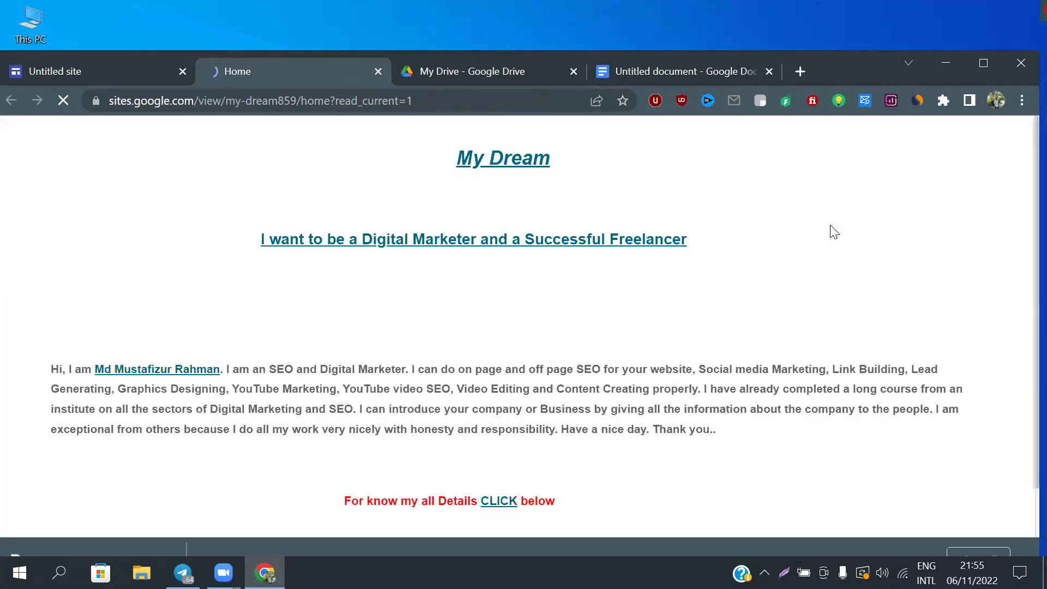
scroll(687, 222, down, 3)
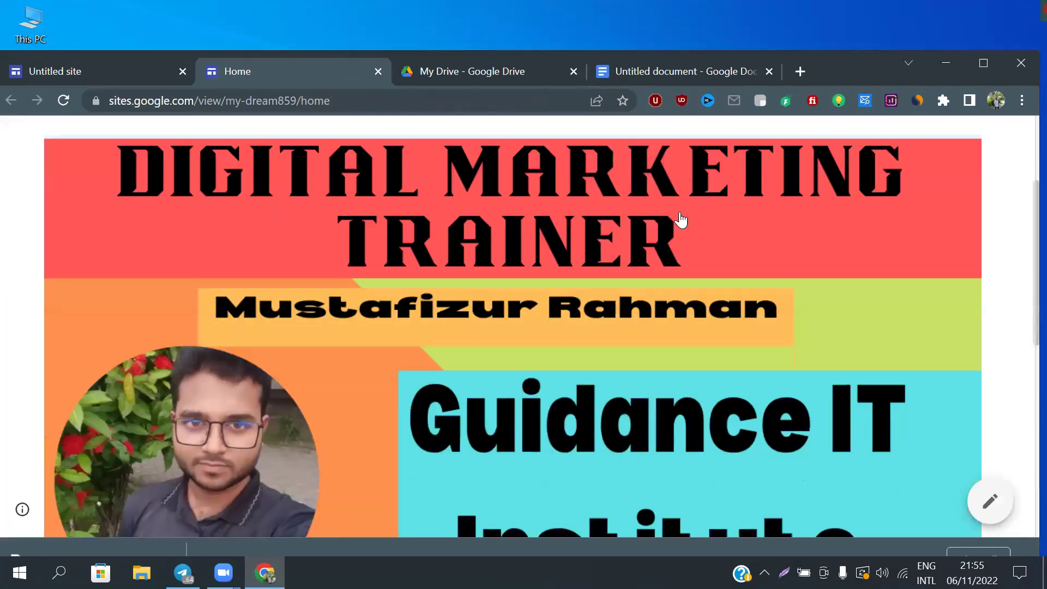
scroll(680, 220, down, 7)
scroll(682, 220, up, 10)
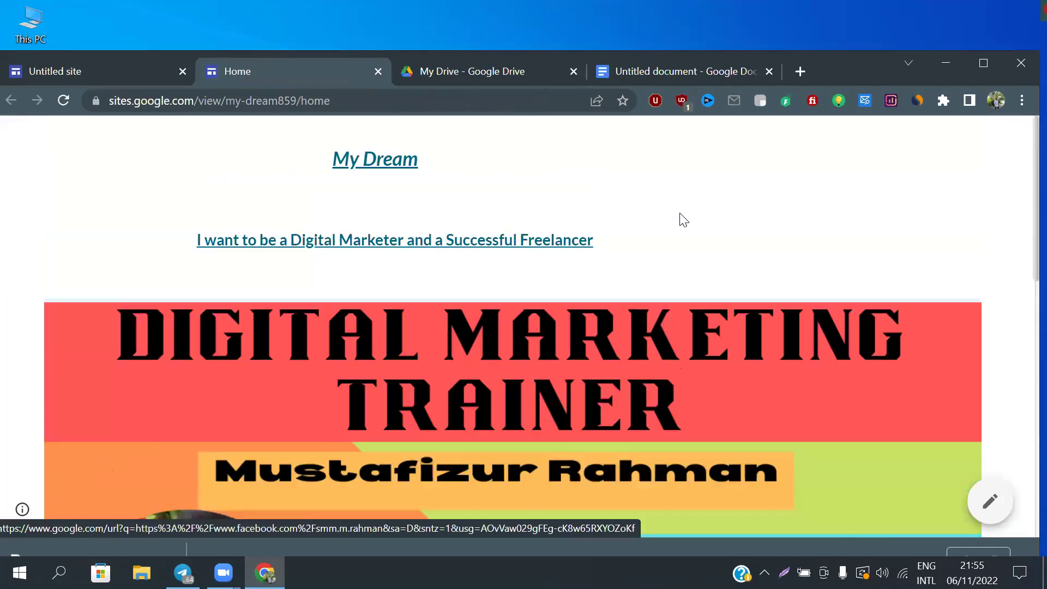
scroll(682, 218, down, 10)
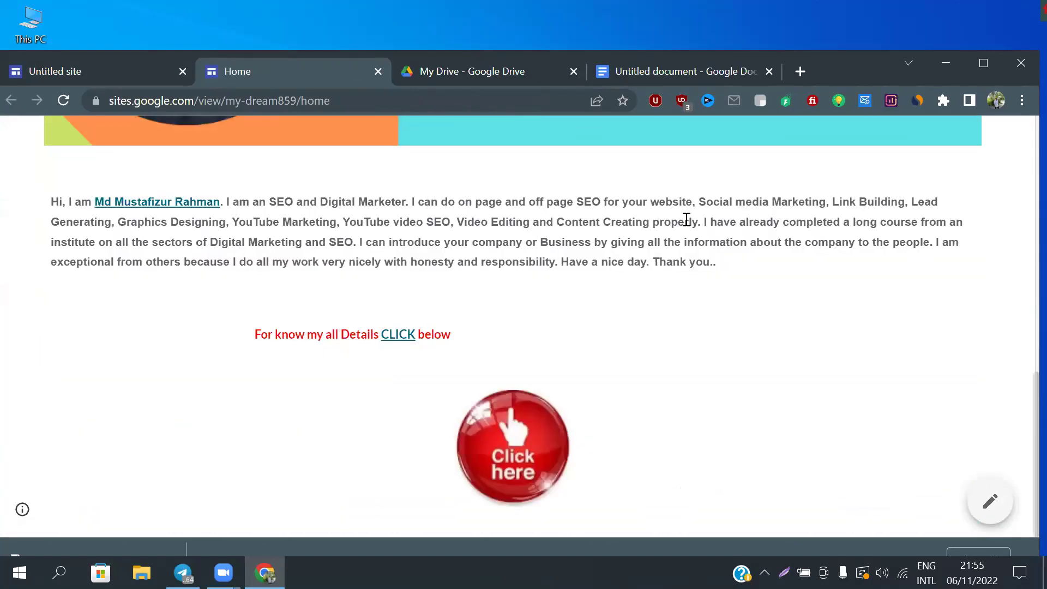
scroll(686, 219, up, 8)
scroll(687, 220, down, 7)
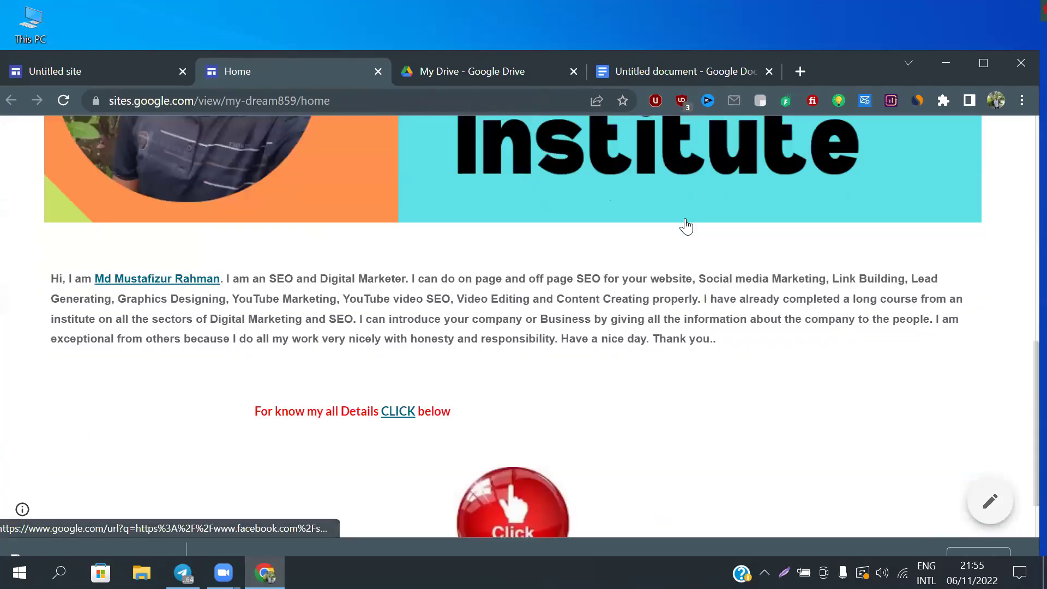
scroll(687, 226, down, 1)
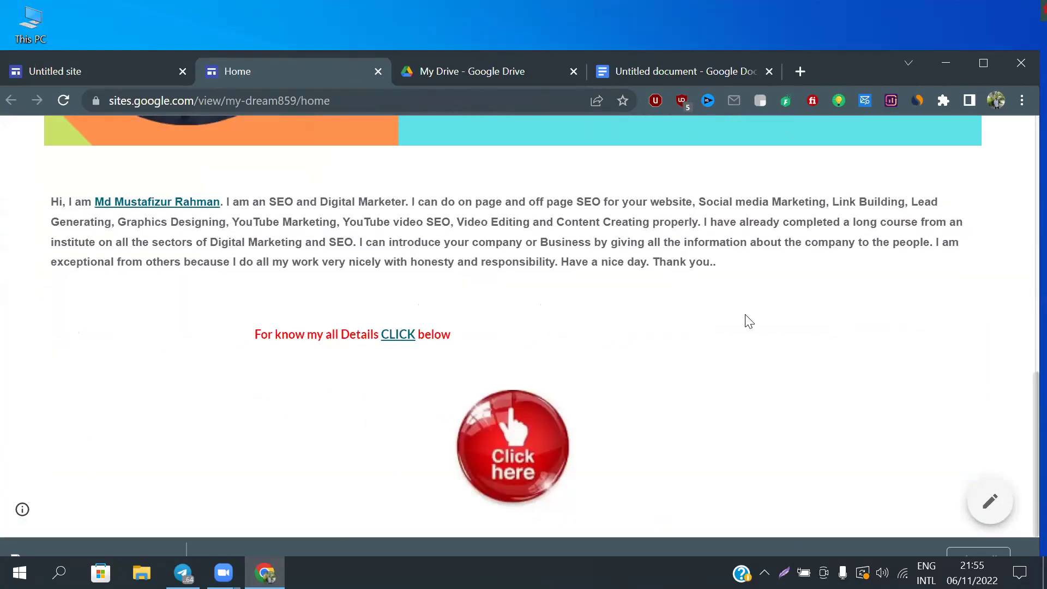
scroll(731, 320, up, 5)
Compare the page in the site editor with its published version
click(93, 82)
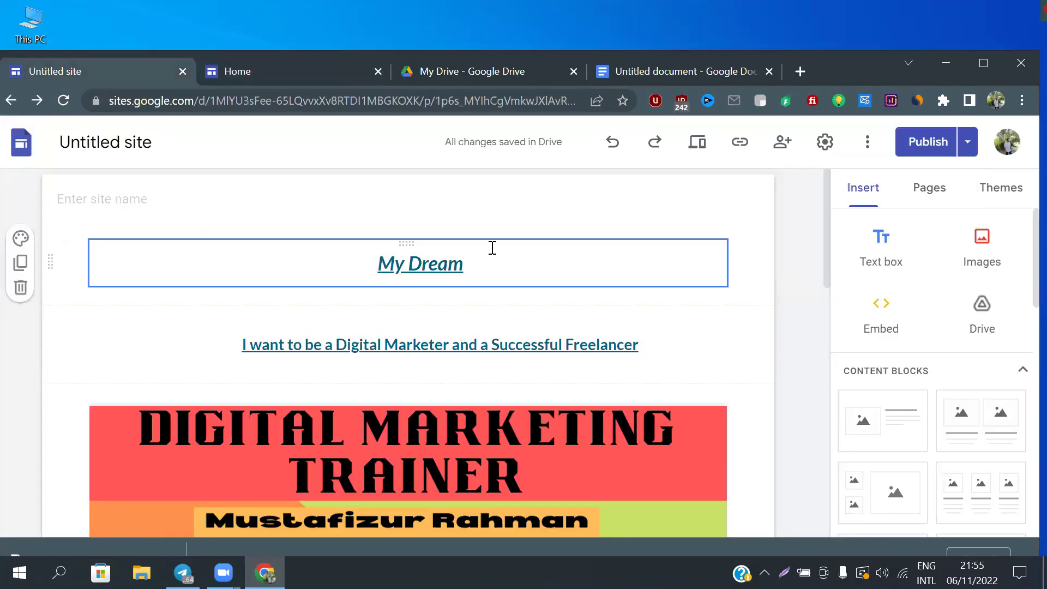
scroll(662, 329, down, 3)
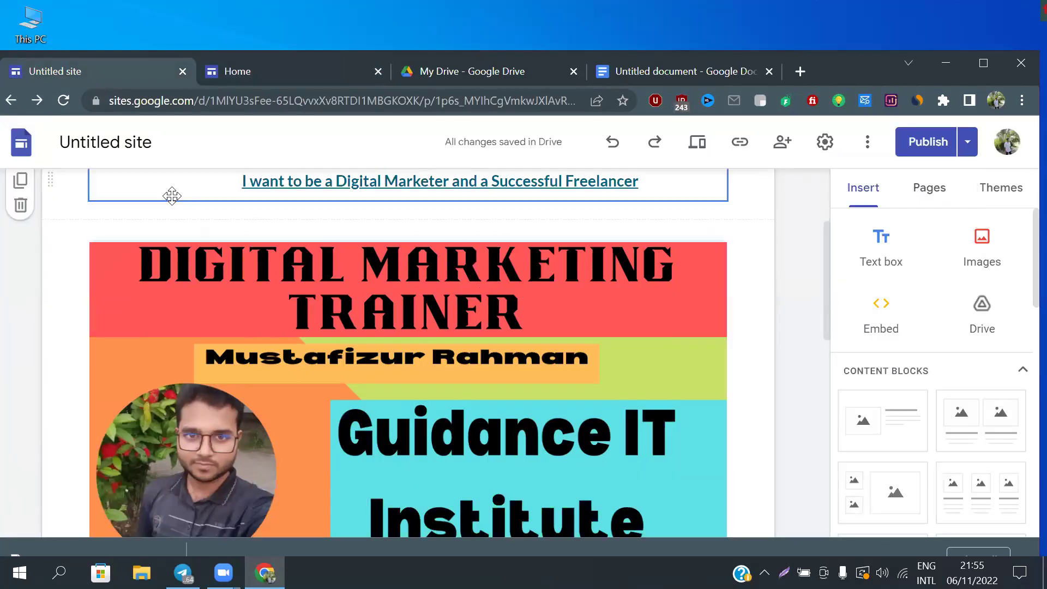
scroll(278, 405, up, 3)
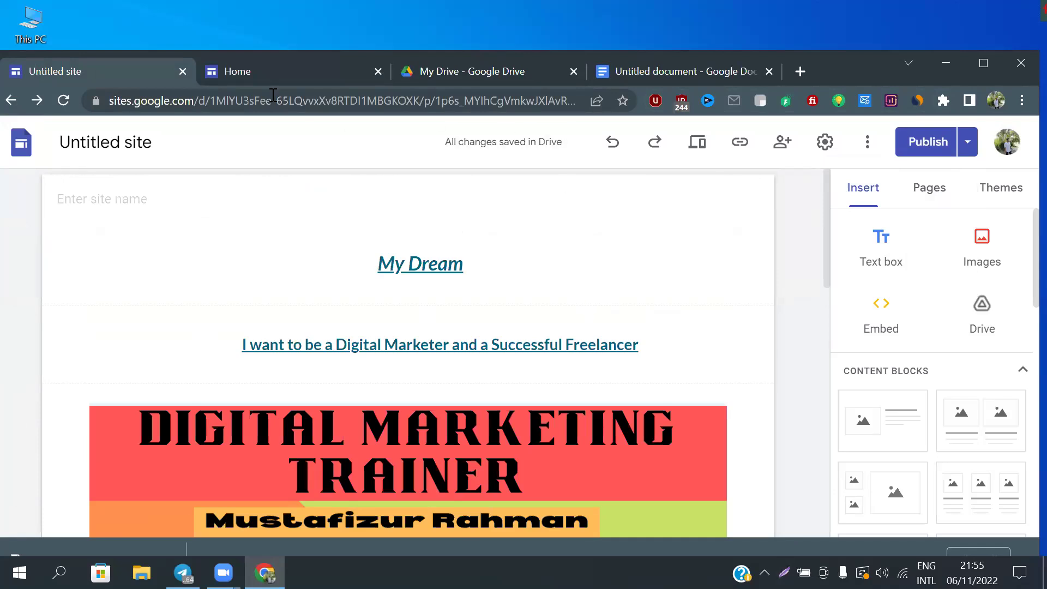
click(273, 73)
click(86, 71)
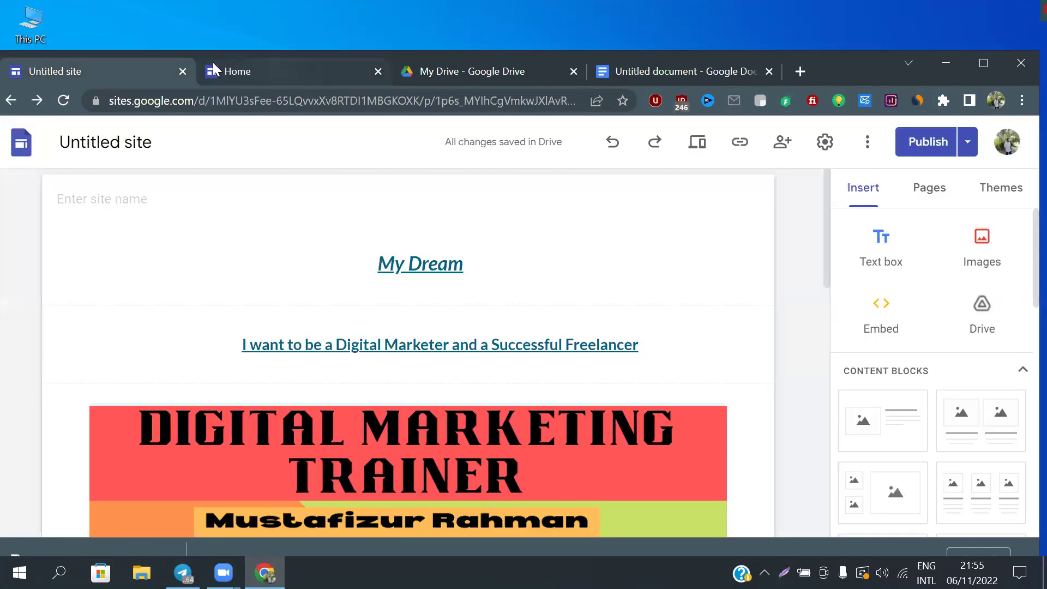
Copy the published site's web address and close the browser's downloads bar
click(213, 63)
scroll(542, 290, up, 4)
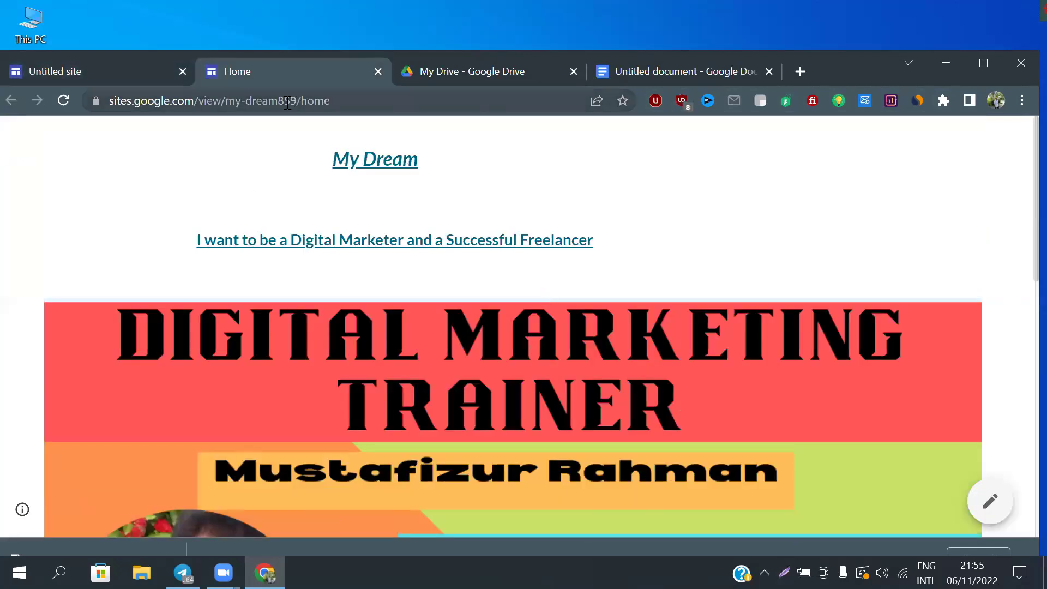
click(338, 100)
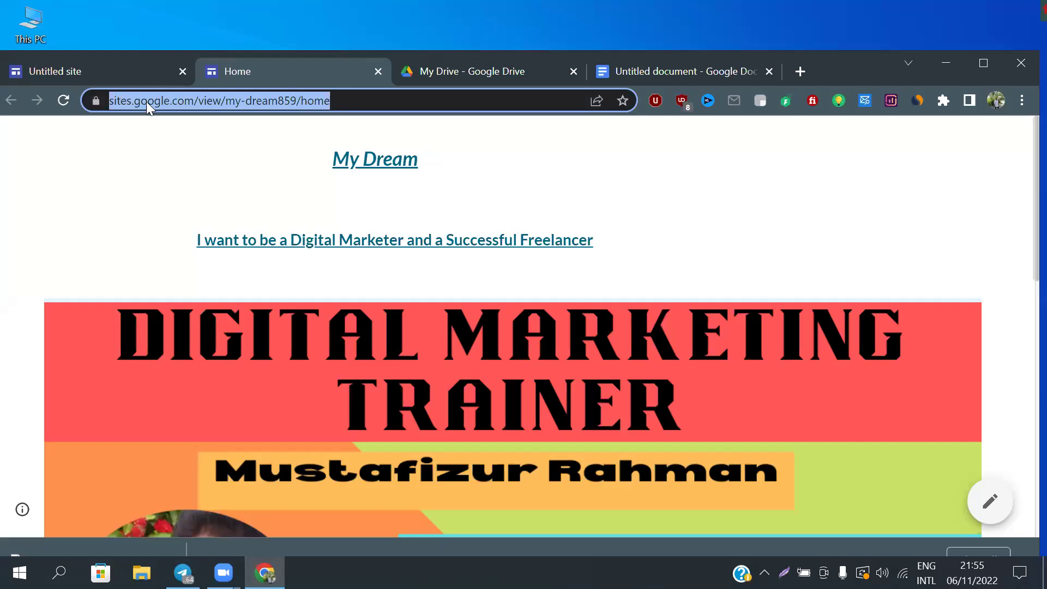
right_click(267, 104)
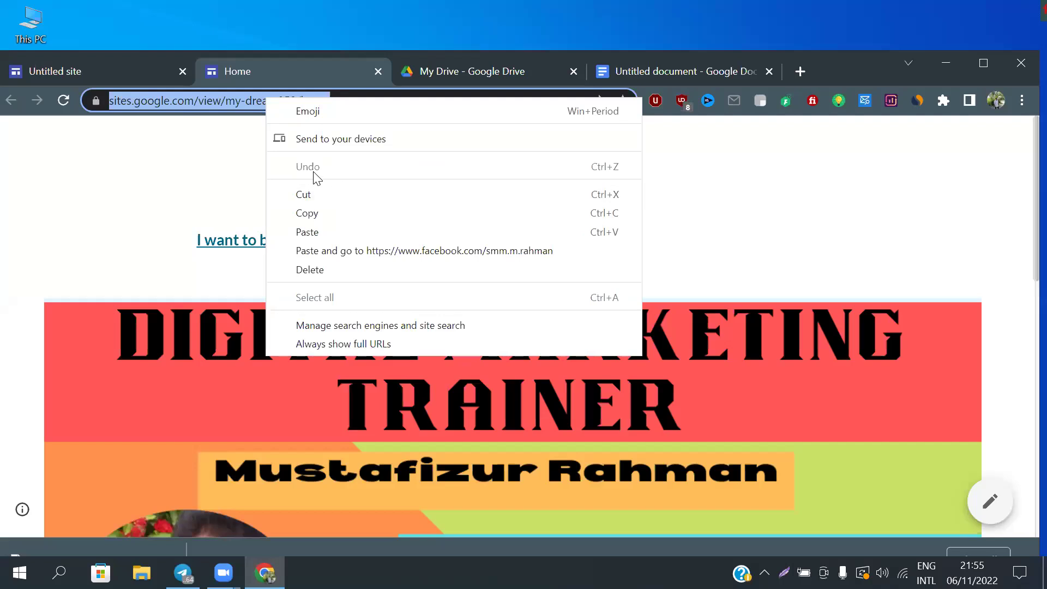
click(307, 214)
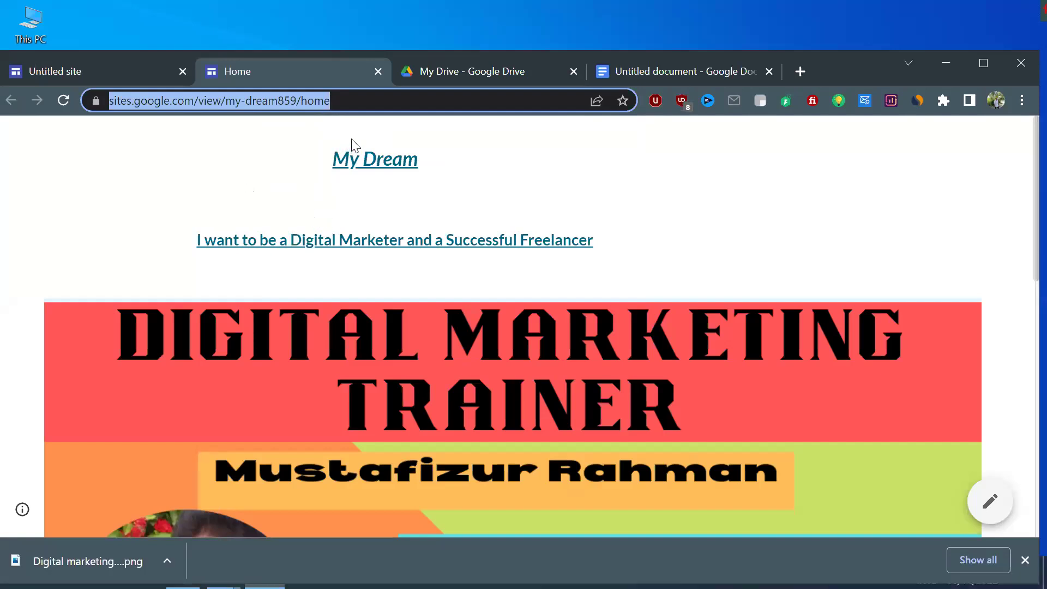
click(1026, 560)
click(638, 194)
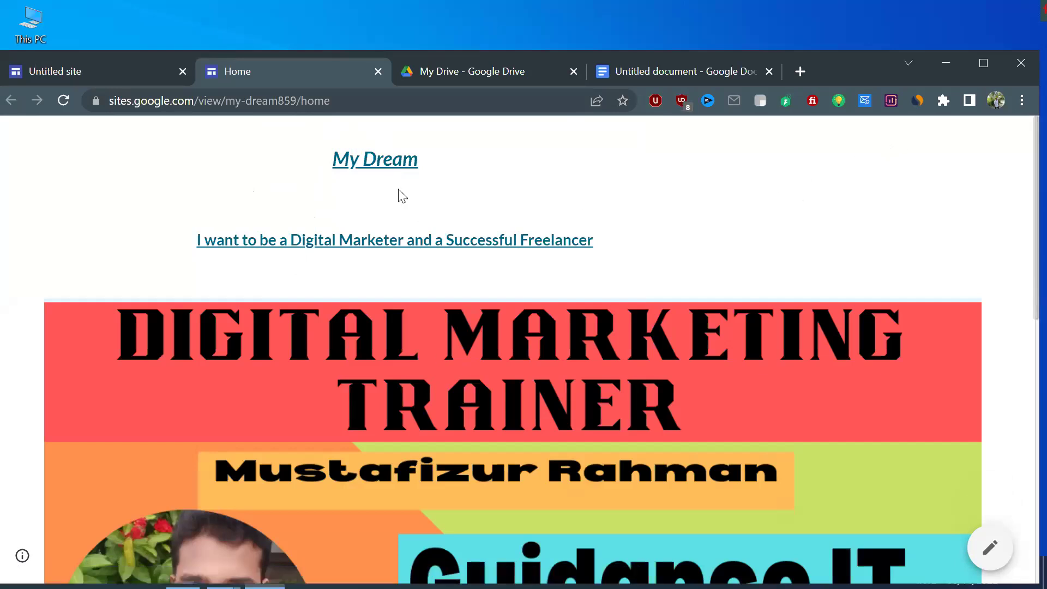
Test the "My Dream" heading link on the published page, look over the linked Facebook profile and close it
click(366, 161)
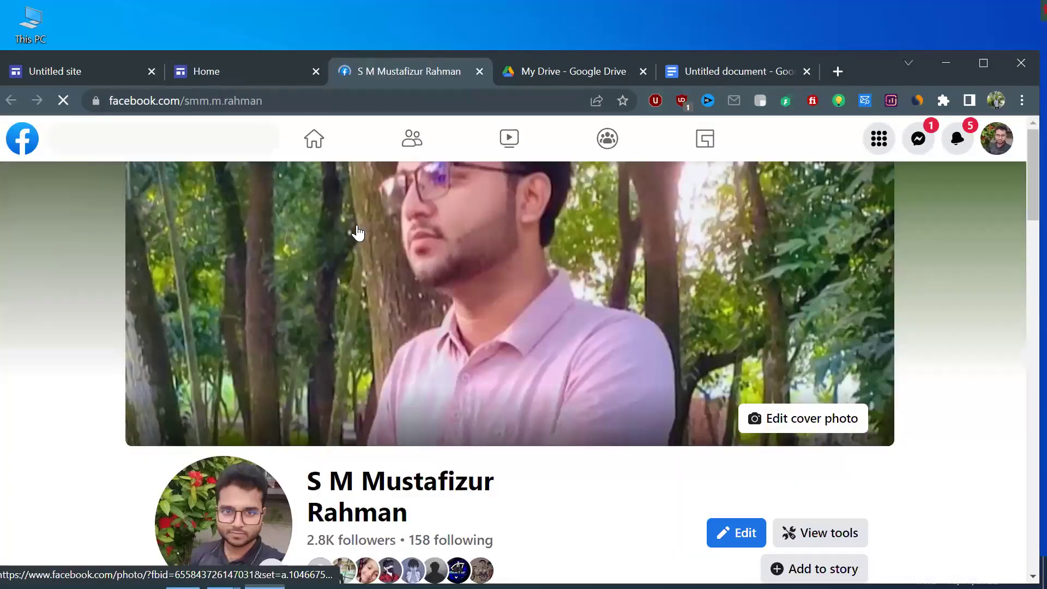
scroll(377, 331, down, 7)
scroll(375, 329, up, 5)
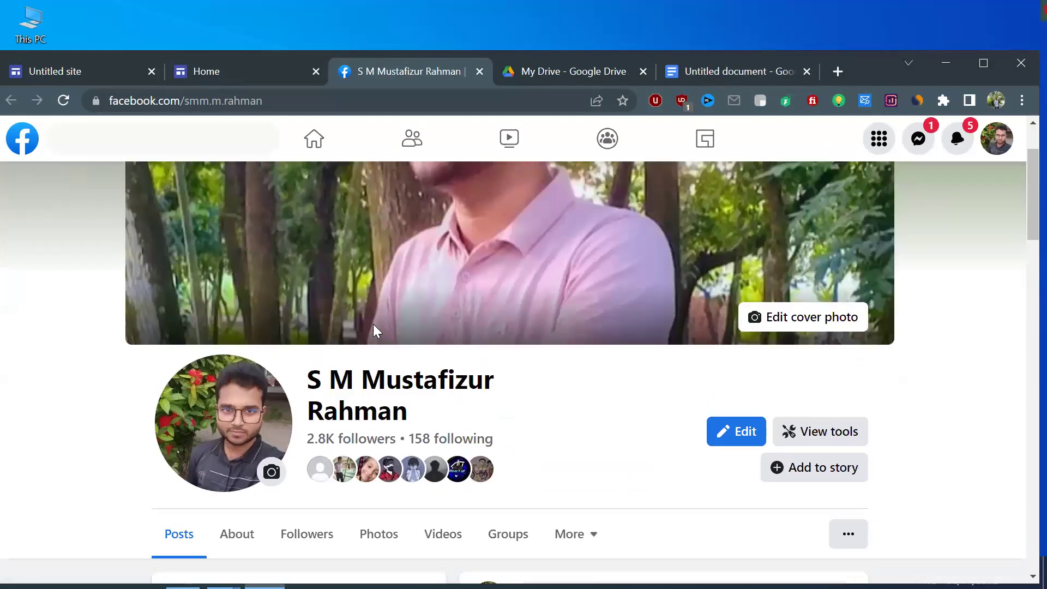
scroll(374, 330, down, 12)
scroll(373, 336, up, 15)
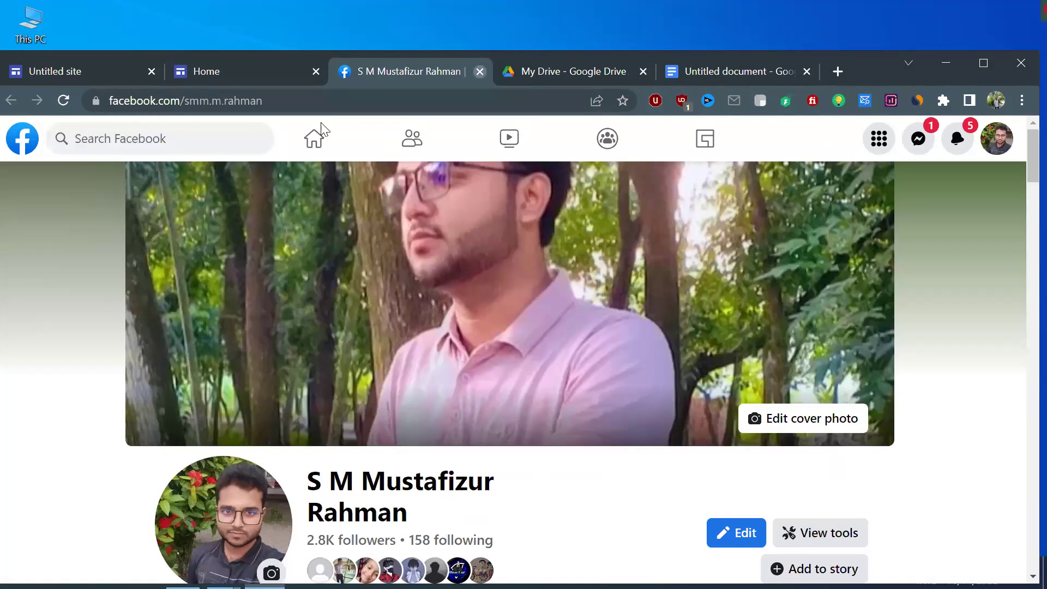
click(480, 71)
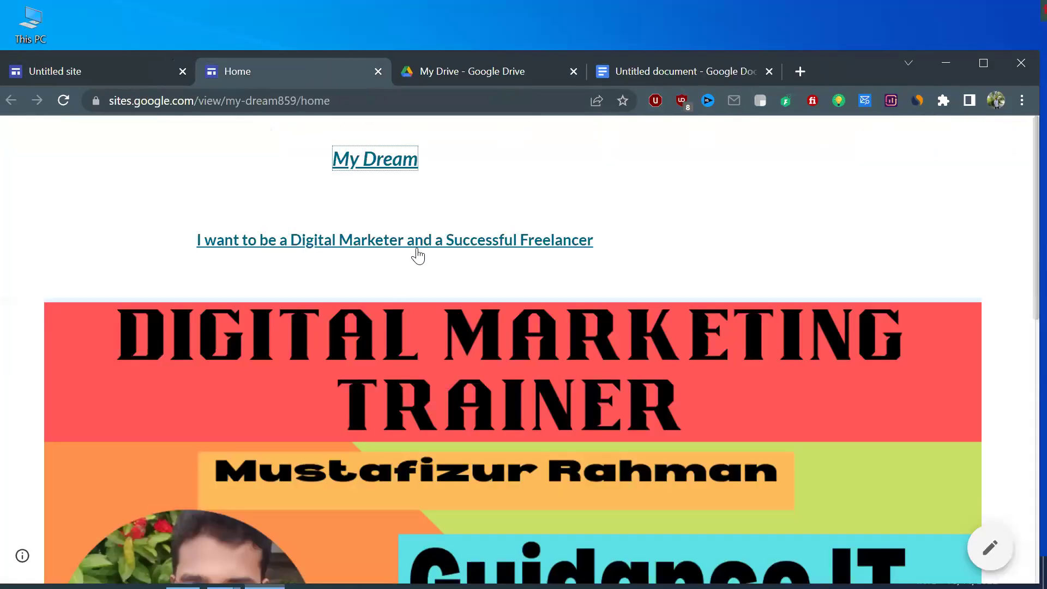
Test the "Digital Marketing Trainer" banner link on the published page, look over the linked Facebook profile and close it
scroll(414, 294, down, 3)
click(409, 331)
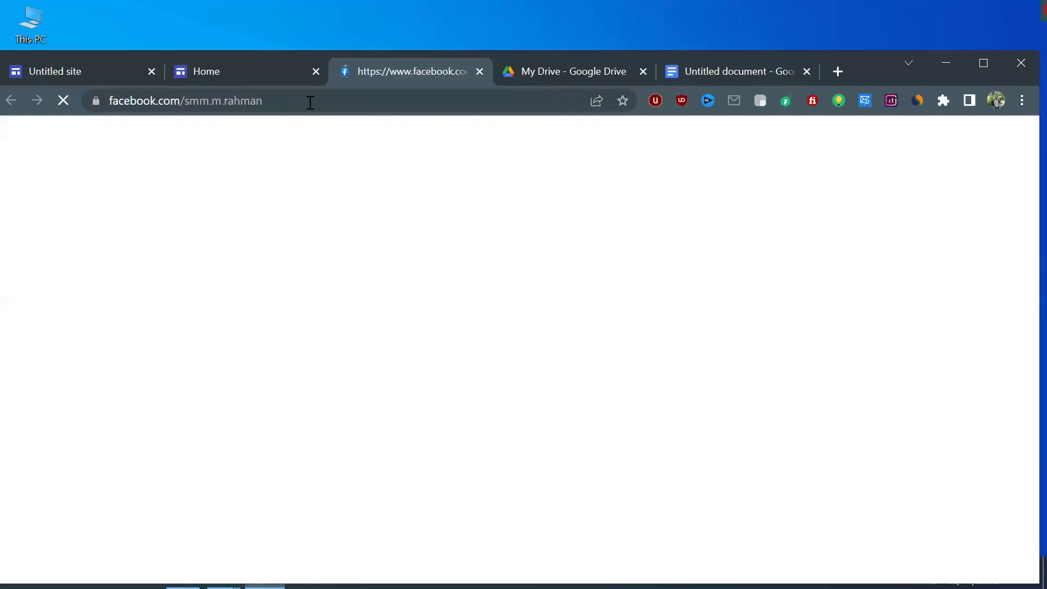
scroll(452, 285, down, 8)
scroll(453, 285, down, 5)
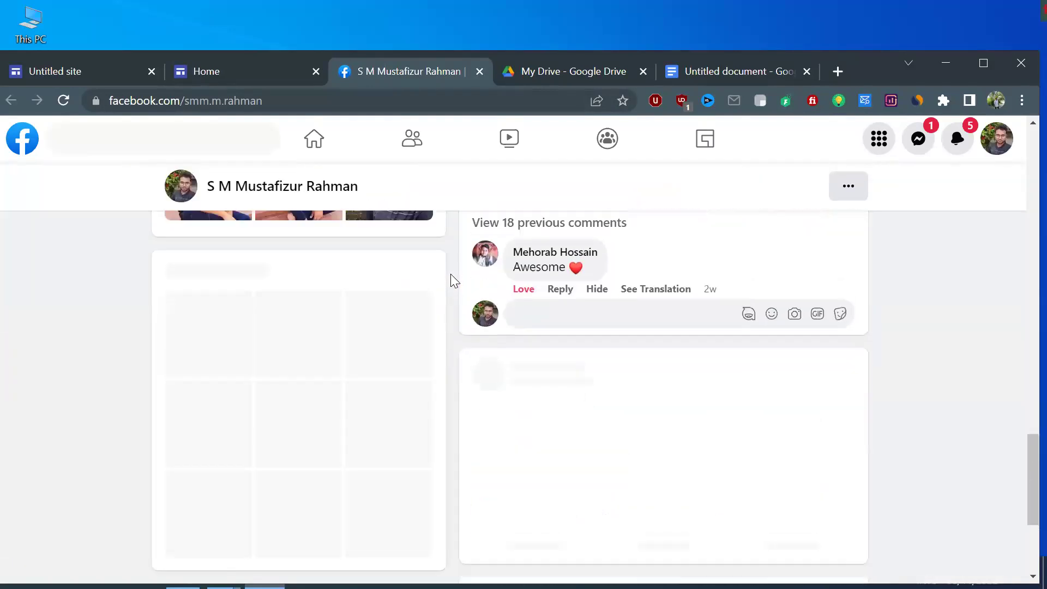
scroll(451, 283, up, 15)
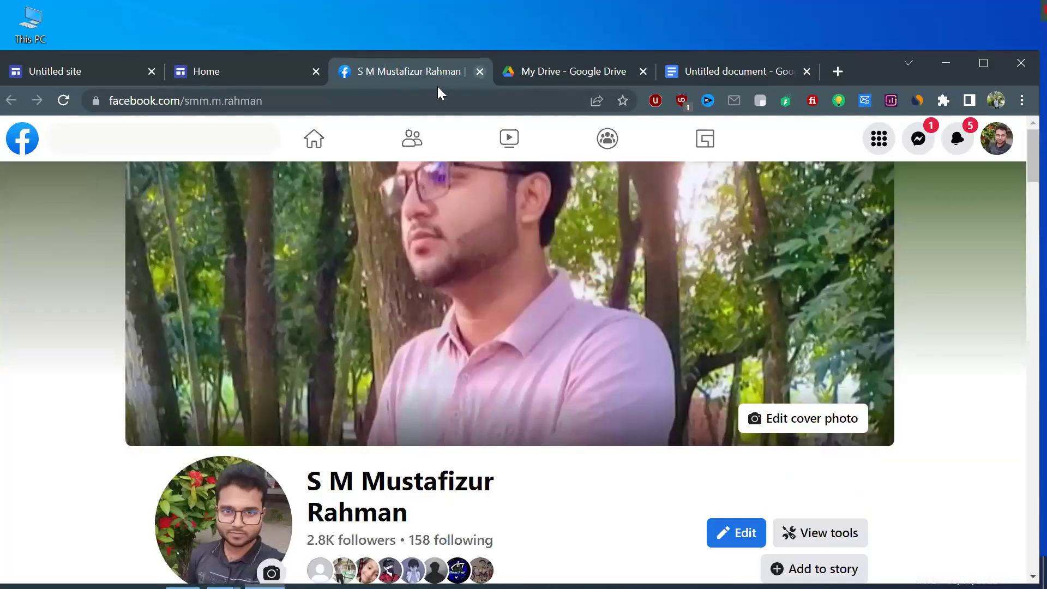
click(479, 72)
scroll(396, 314, down, 8)
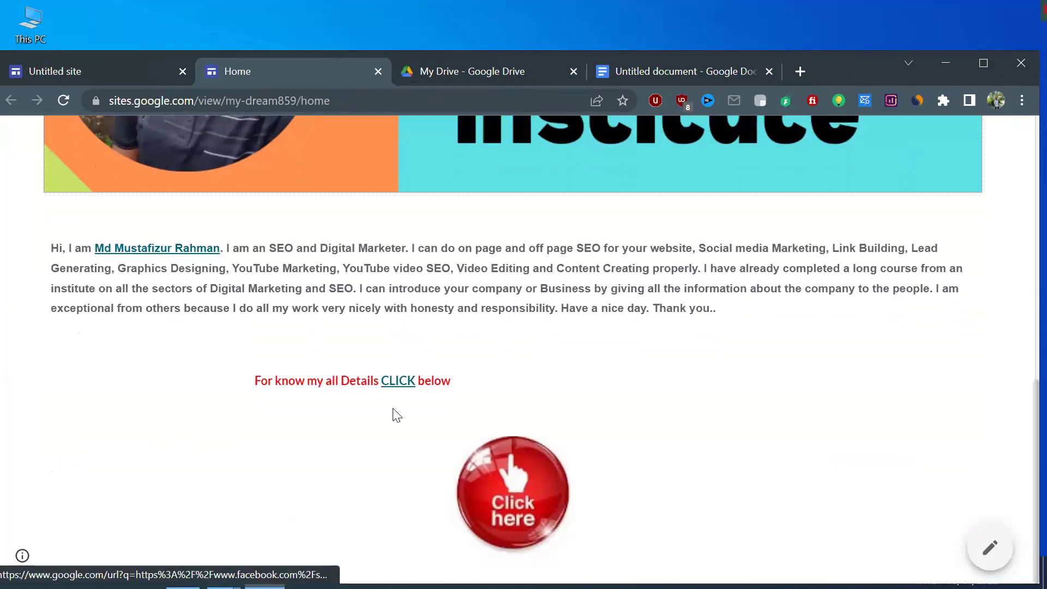